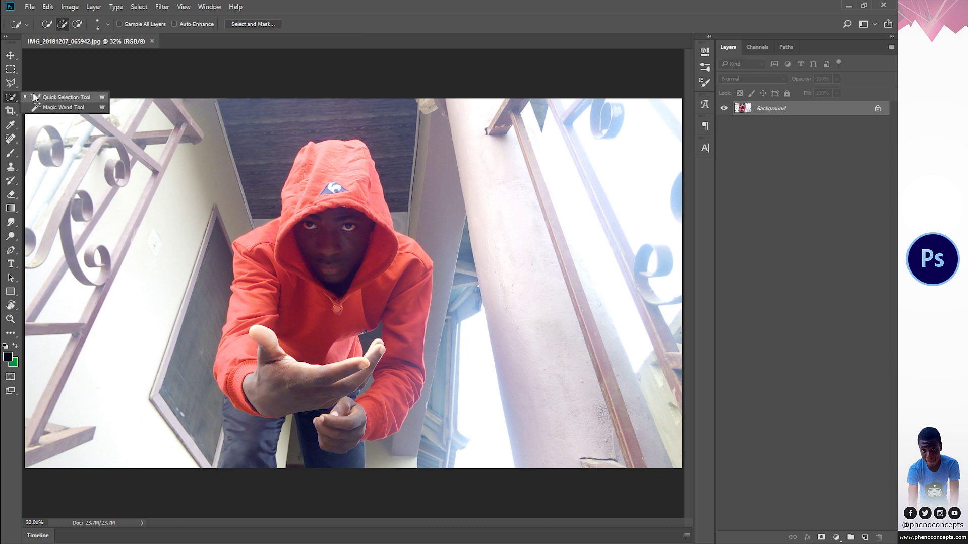
- Select the whole hooded man, including hands and jeans, with the Quick Selection Tool
{"action": "left_click", "coordinate": [52, 99]}
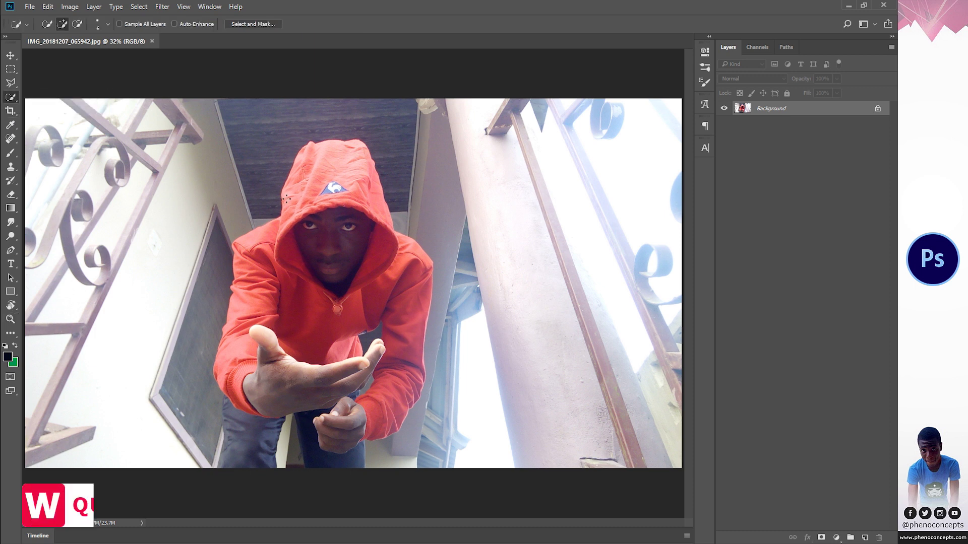
{"action": "mouse_move", "coordinate": [349, 211]}
{"action": "left_mouse_down"}
{"action": "mouse_move", "coordinate": [347, 239]}
{"action": "mouse_move", "coordinate": [308, 281]}
{"action": "mouse_move", "coordinate": [274, 297]}
{"action": "mouse_move", "coordinate": [251, 348]}
{"action": "mouse_move", "coordinate": [247, 455]}
{"action": "mouse_move", "coordinate": [223, 404]}
{"action": "left_mouse_up"}
{"action": "mouse_move", "coordinate": [289, 407]}
{"action": "left_mouse_down"}
{"action": "mouse_move", "coordinate": [348, 406]}
{"action": "mouse_move", "coordinate": [355, 459]}
{"action": "mouse_move", "coordinate": [396, 384]}
{"action": "mouse_move", "coordinate": [404, 326]}
{"action": "left_mouse_up"}
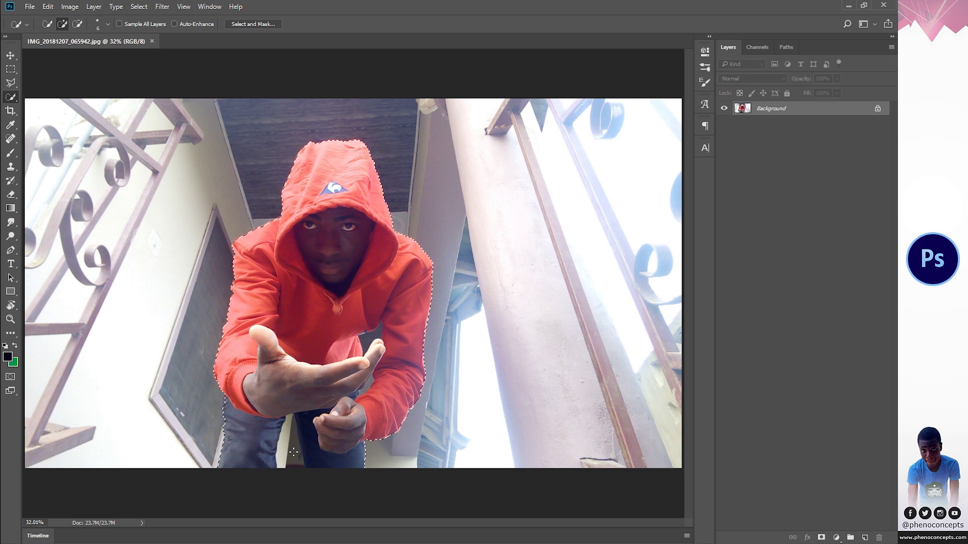
- Subtract the background gaps between the man's legs and inside his bent arm from the selection
{"action": "key", "text": "z"}
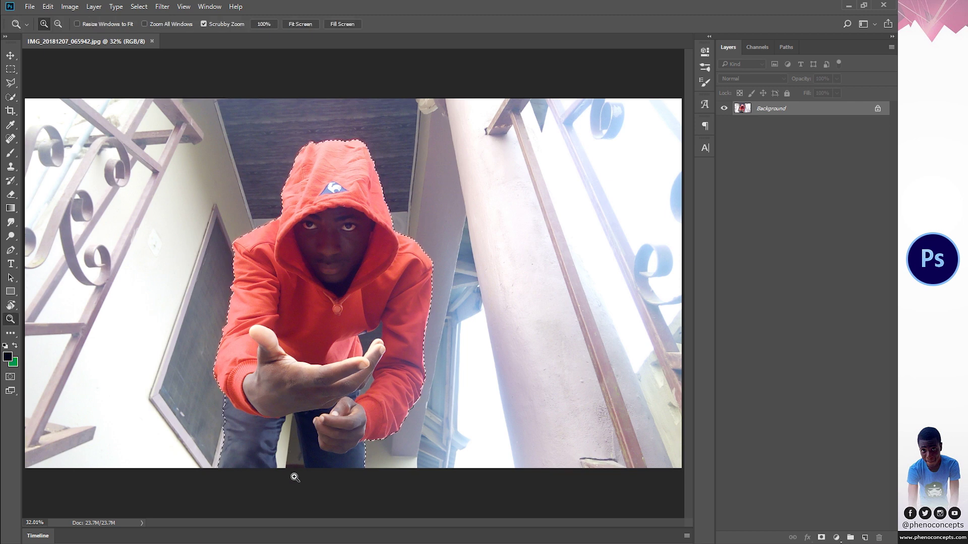
{"action": "mouse_move", "coordinate": [301, 474]}
{"action": "left_mouse_down"}
{"action": "mouse_move", "coordinate": [328, 471]}
{"action": "mouse_move", "coordinate": [325, 445]}
{"action": "left_mouse_up"}
{"action": "key", "text": "w"}
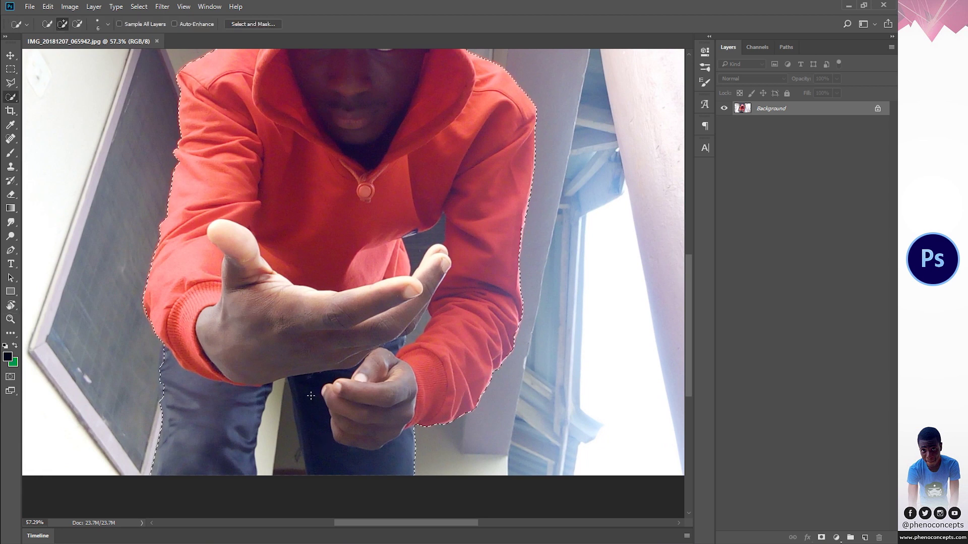
{"action": "left_click", "coordinate": [285, 414], "text": "alt"}
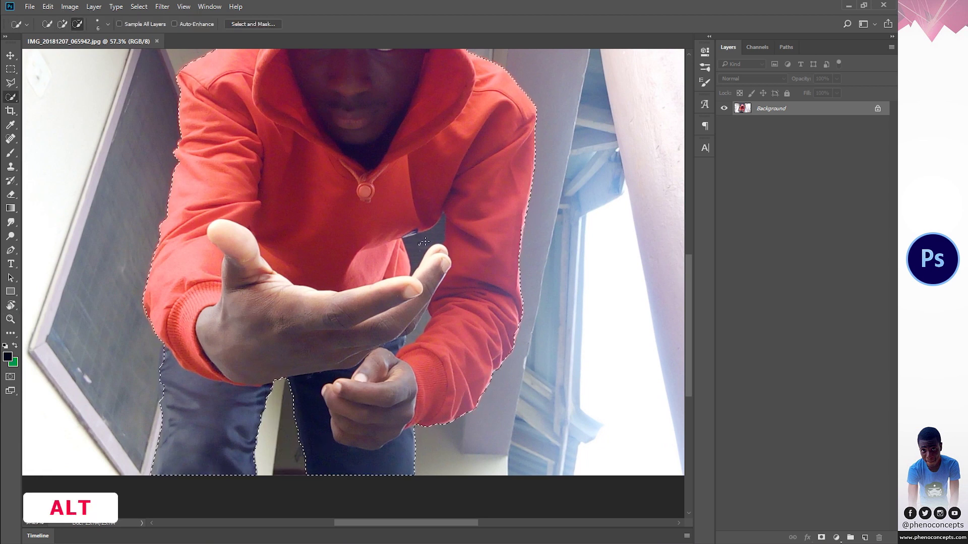
{"action": "left_click", "coordinate": [423, 329], "text": "alt"}
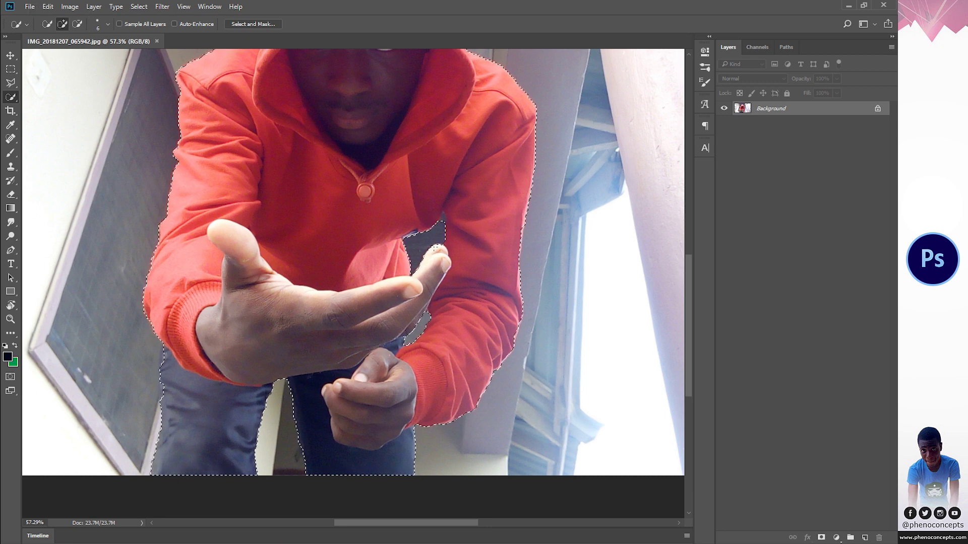
- Copy the selected man from the Background onto a new layer
{"action": "key", "text": "z"}
{"action": "left_click", "coordinate": [303, 23]}
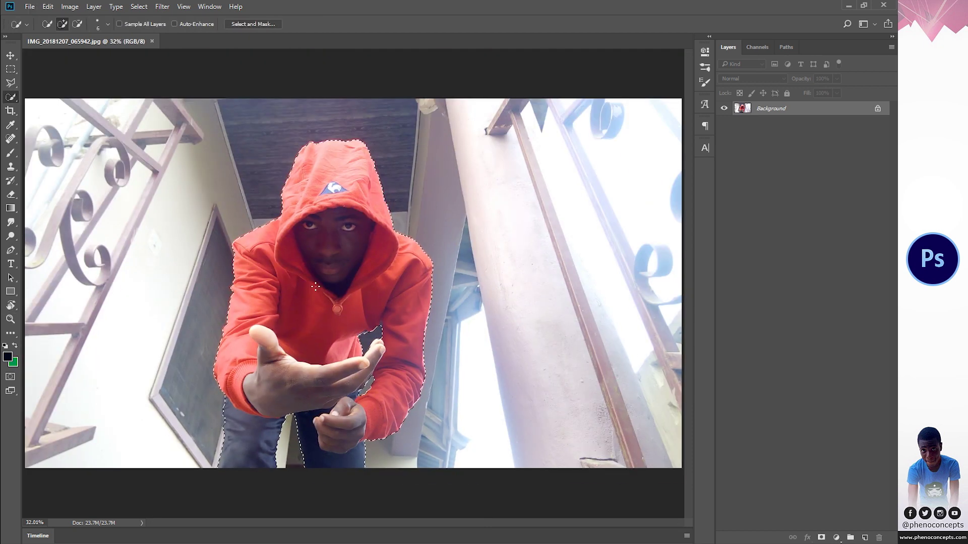
{"action": "right_click", "coordinate": [325, 254]}
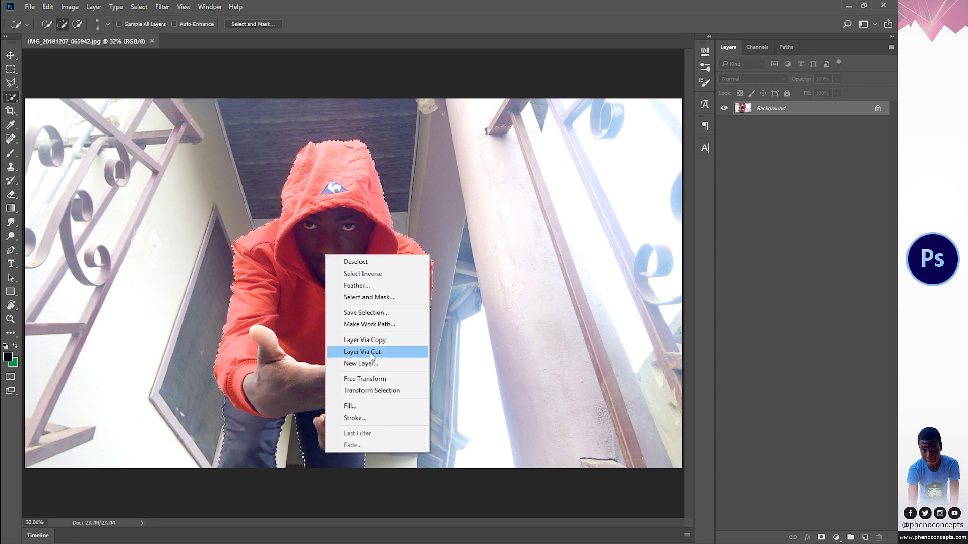
{"action": "left_click", "coordinate": [376, 339]}
- Try moving the copied man a short distance across the canvas, and undo the move
{"action": "key", "text": "v"}
{"action": "left_click_drag", "start_coordinate": [361, 266], "coordinate": [386, 260]}
{"action": "key", "text": "ctrl+z"}
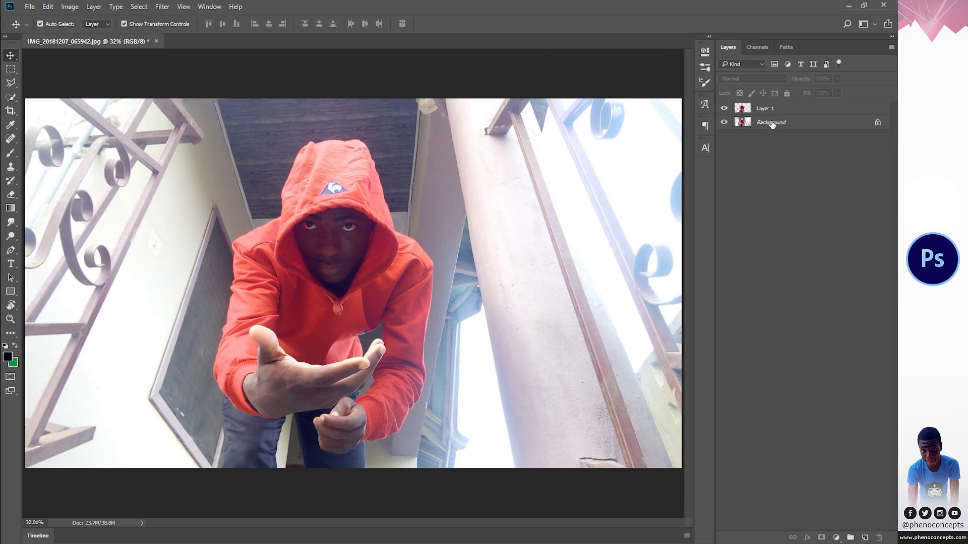
- Add a Hue/Saturation adjustment directly above the Background with Saturation set to -50
{"action": "left_click", "coordinate": [772, 123]}
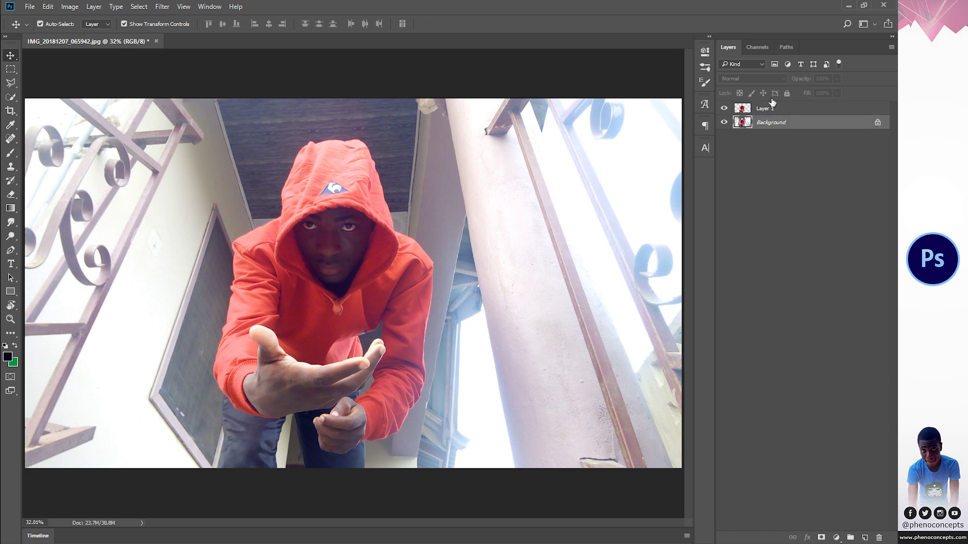
{"action": "left_click", "coordinate": [835, 536]}
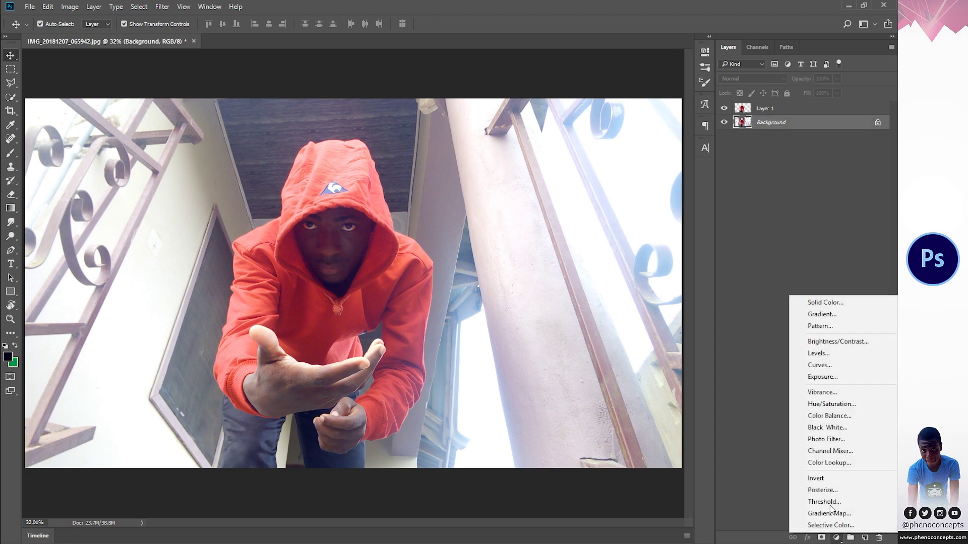
{"action": "left_click", "coordinate": [831, 404]}
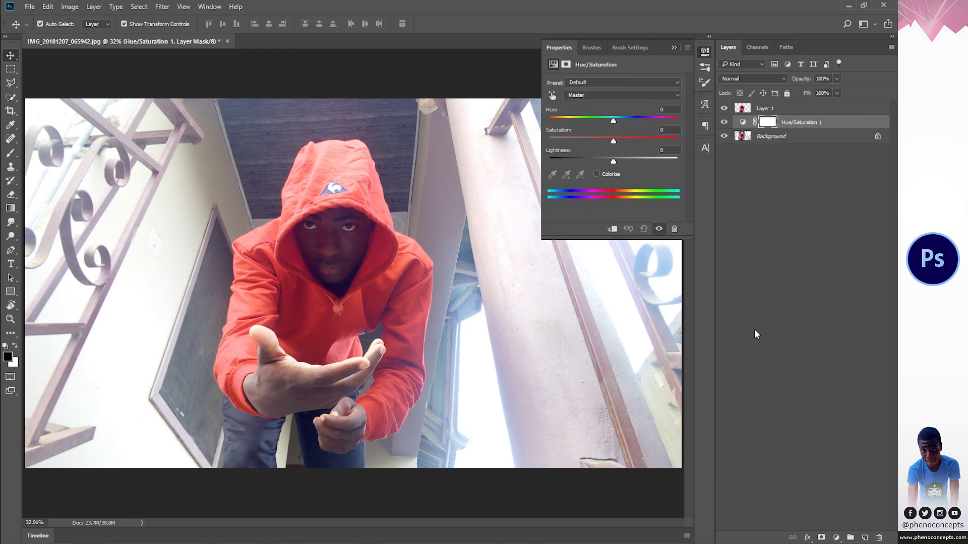
{"action": "left_click", "coordinate": [662, 130]}
{"action": "type", "text": "-50"}
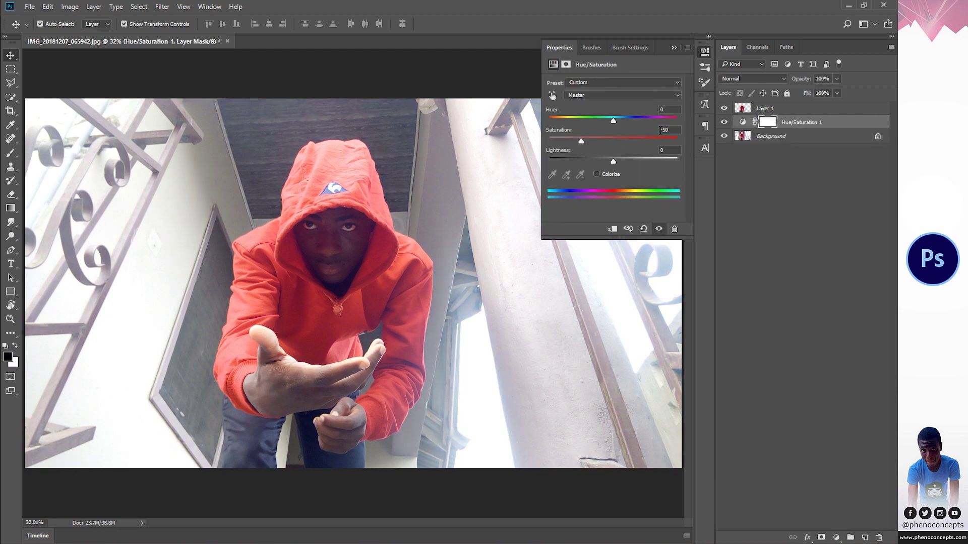
{"action": "left_click", "coordinate": [704, 54]}
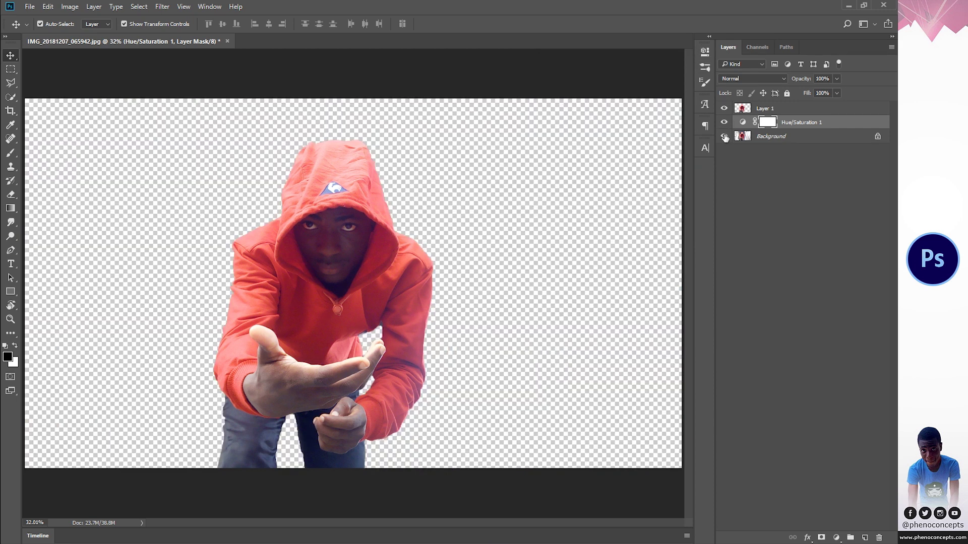
- Compare the image with the Background and Hue/Saturation layers hidden and shown
{"action": "left_click", "coordinate": [725, 136]}
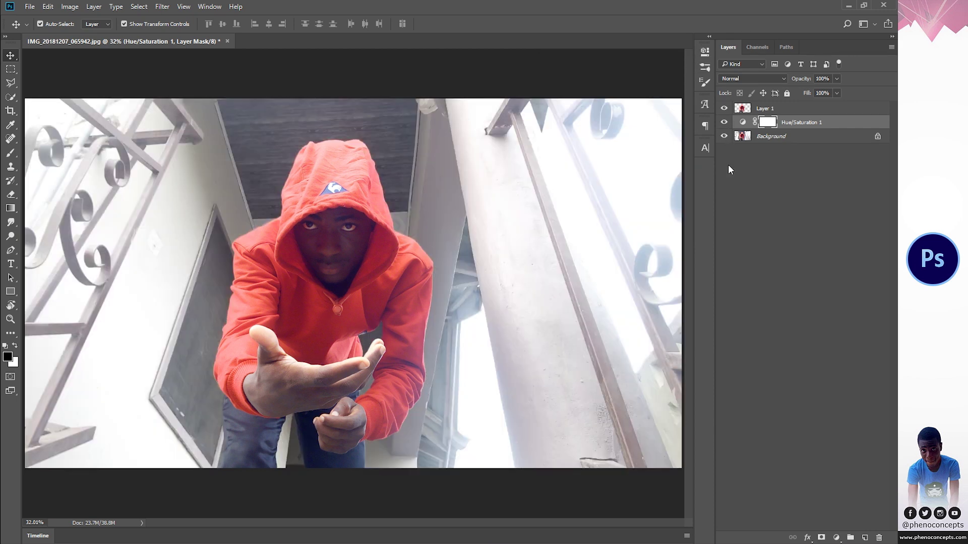
{"action": "left_click", "coordinate": [724, 122]}
{"action": "left_click", "coordinate": [724, 123]}
- Load the man's outline from Layer 1 as a selection and add a masked Curves adjustment that darkens him with two curve points
{"action": "left_click", "coordinate": [761, 110]}
{"action": "left_click", "coordinate": [748, 112], "text": "ctrl"}
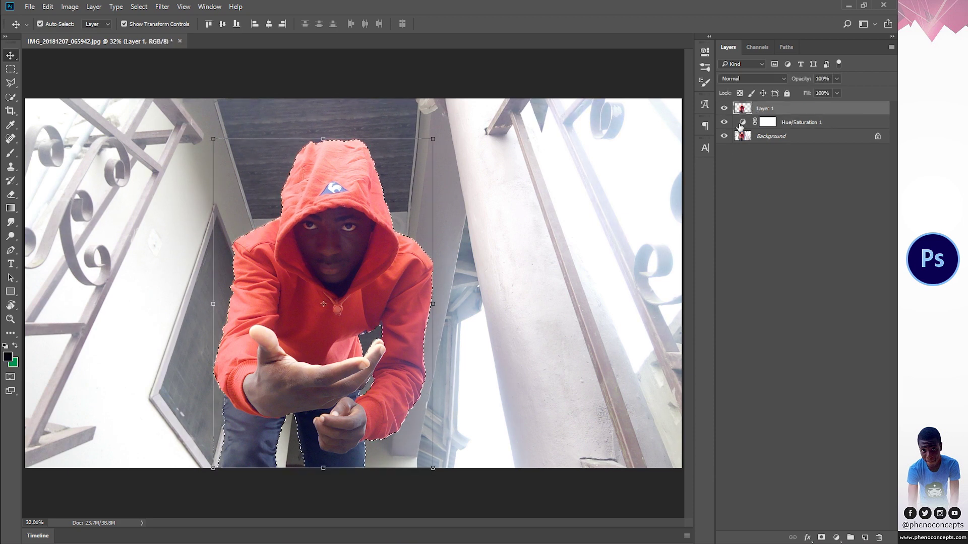
{"action": "left_click", "coordinate": [836, 537]}
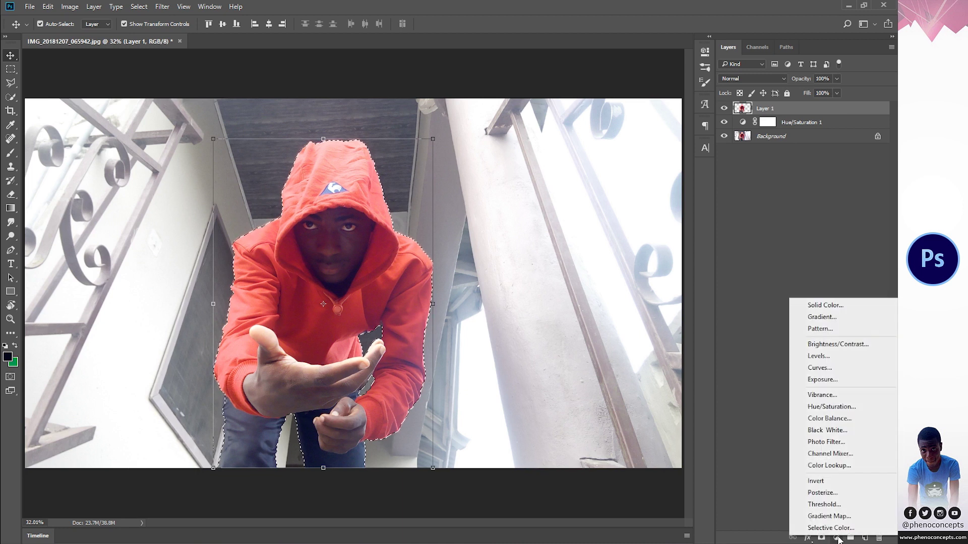
{"action": "left_click", "coordinate": [822, 367]}
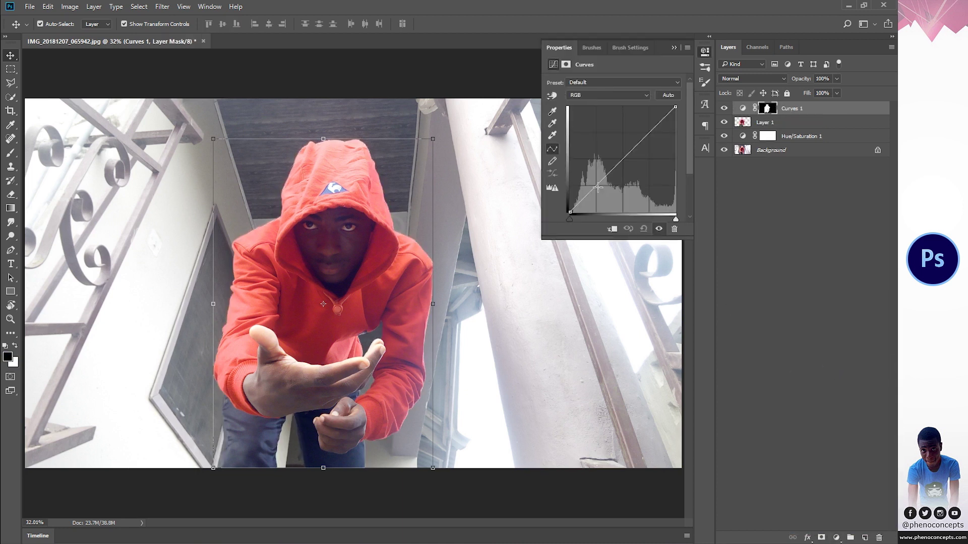
{"action": "left_click_drag", "start_coordinate": [596, 187], "coordinate": [601, 191]}
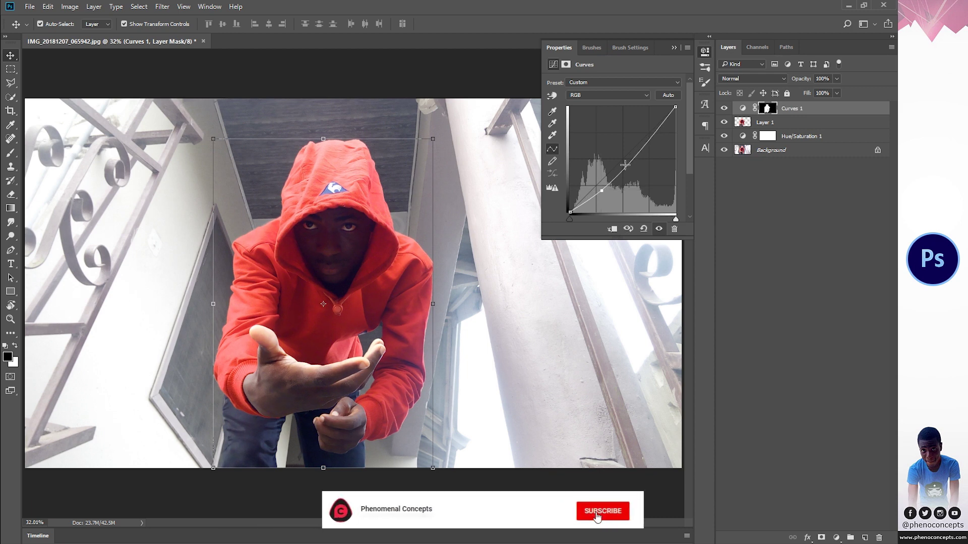
{"action": "left_click_drag", "start_coordinate": [647, 139], "coordinate": [649, 142]}
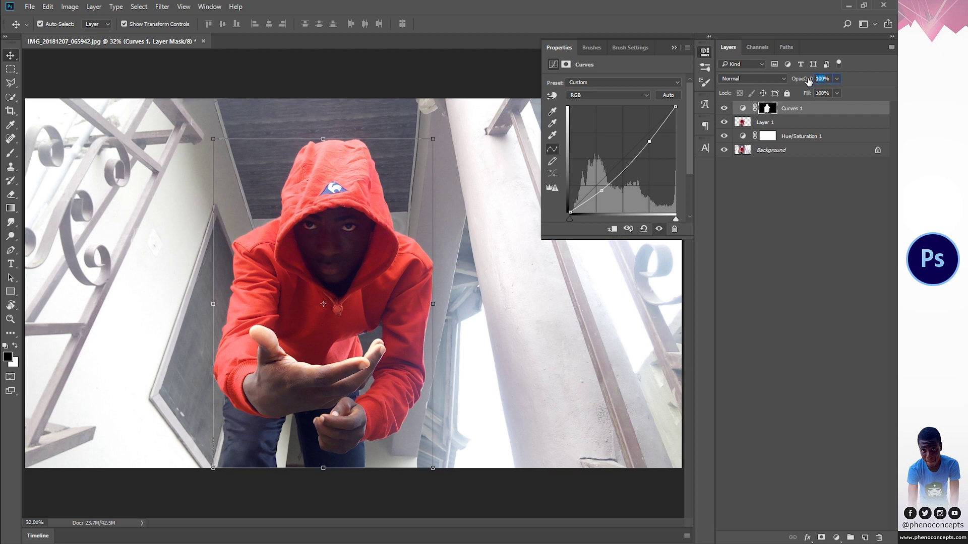
- Set the Curves adjustment layer's opacity to 50%
{"action": "type", "text": "50"}
{"action": "key", "text": "Return"}
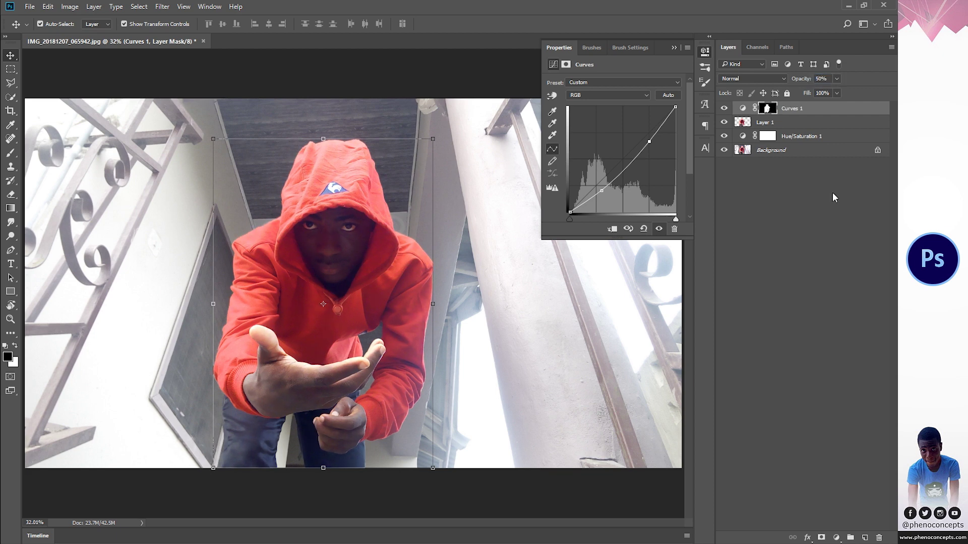
{"action": "left_click", "coordinate": [804, 206]}
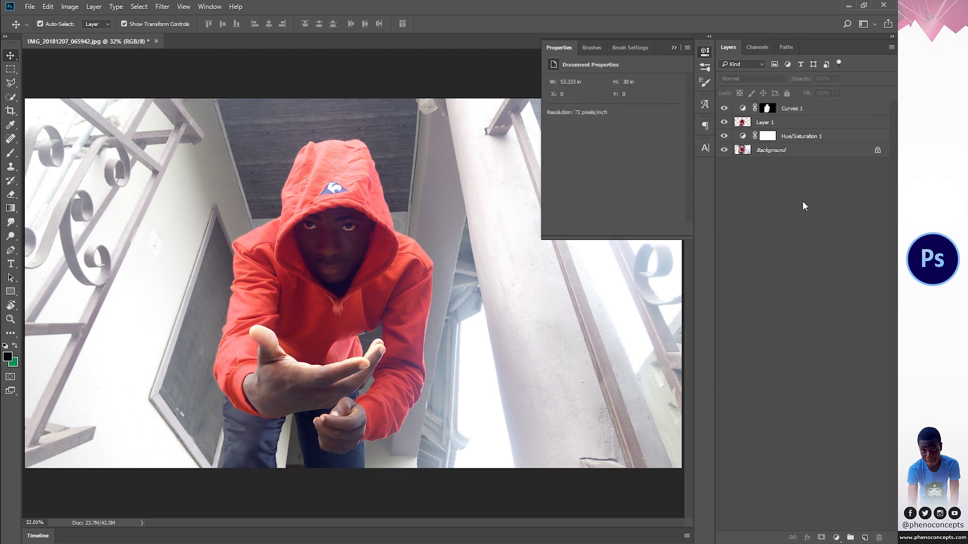
{"action": "left_click", "coordinate": [705, 52]}
- Add a Solid Color fill layer directly above the Background using the dark navy colour 030717
{"action": "left_click", "coordinate": [774, 151]}
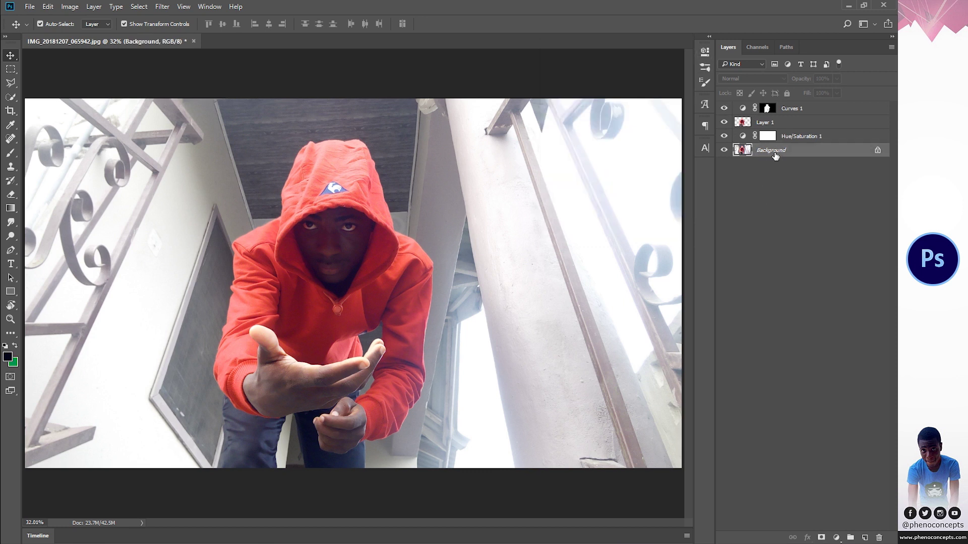
{"action": "left_click", "coordinate": [836, 538]}
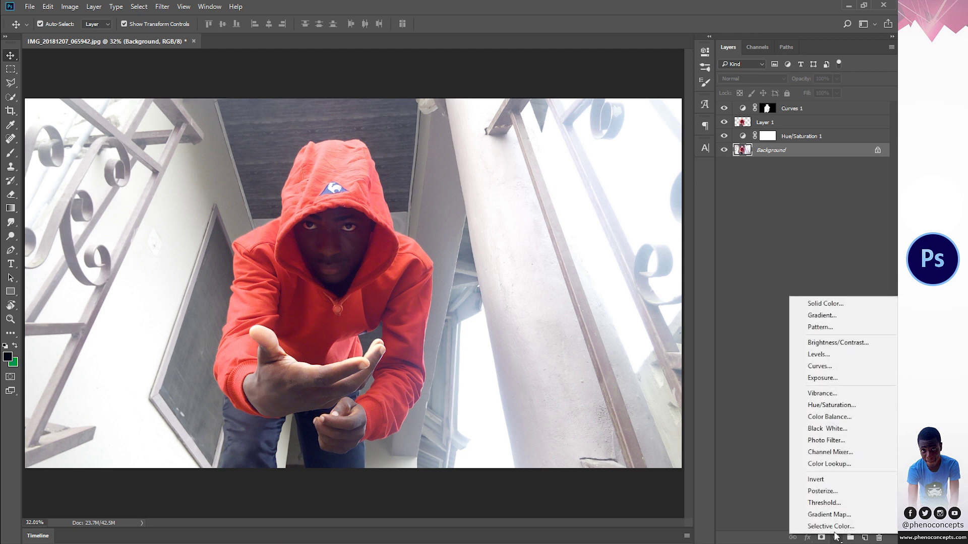
{"action": "left_click", "coordinate": [827, 303]}
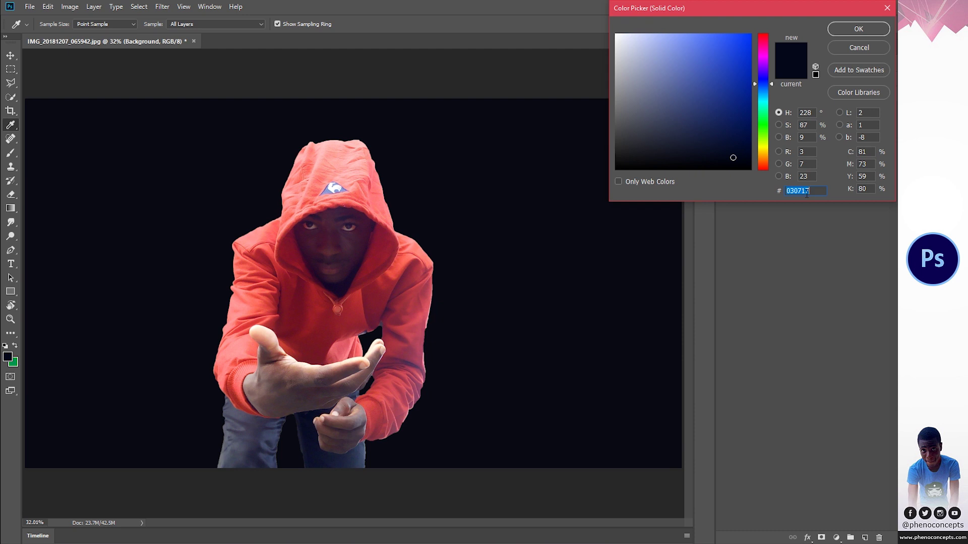
{"action": "left_click", "coordinate": [856, 29]}
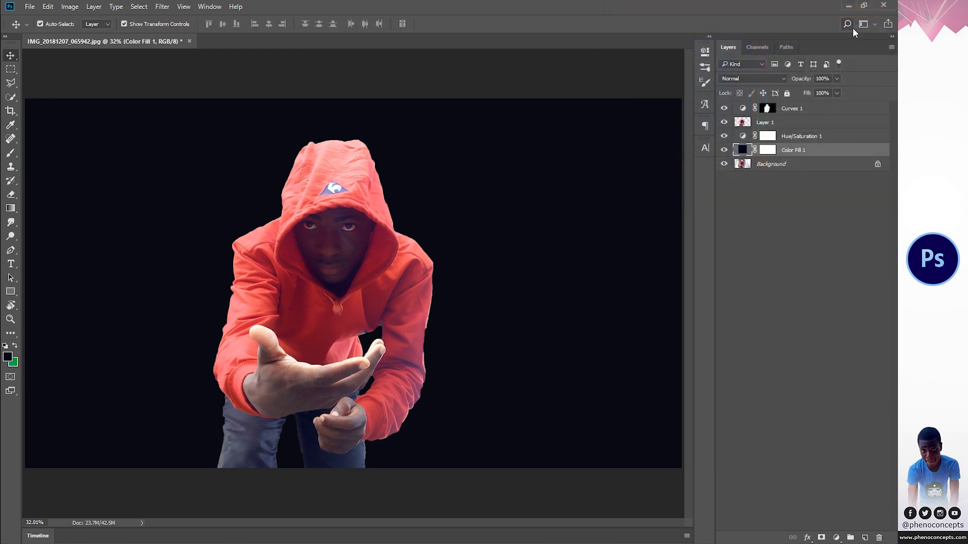
- Change the solid colour fill layer's blend mode to Color
{"action": "left_click", "coordinate": [735, 80]}
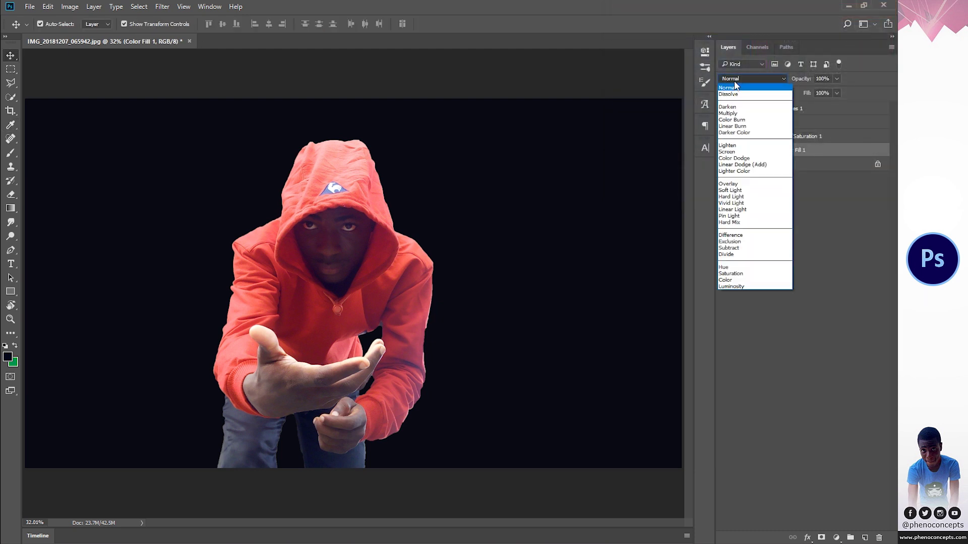
{"action": "left_click", "coordinate": [725, 279]}
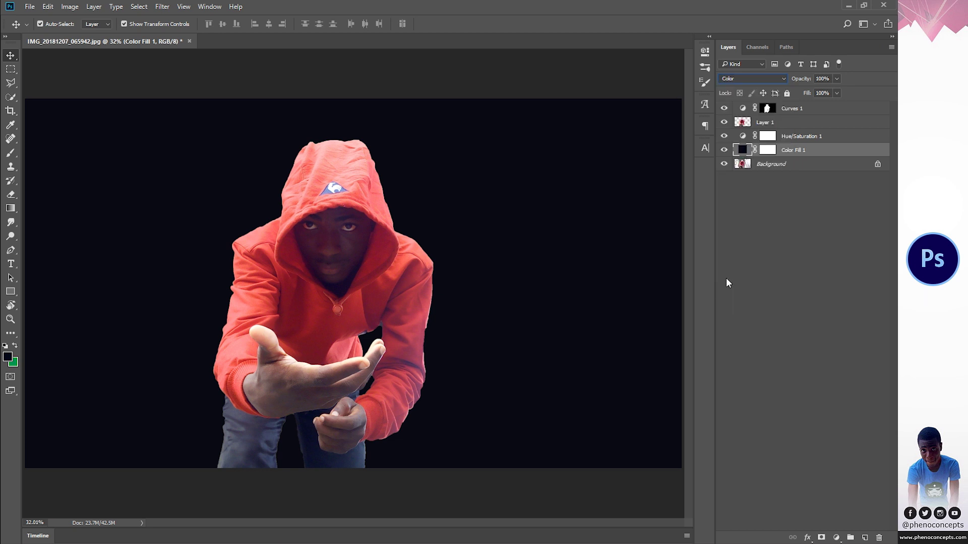
{"action": "left_click", "coordinate": [743, 195]}
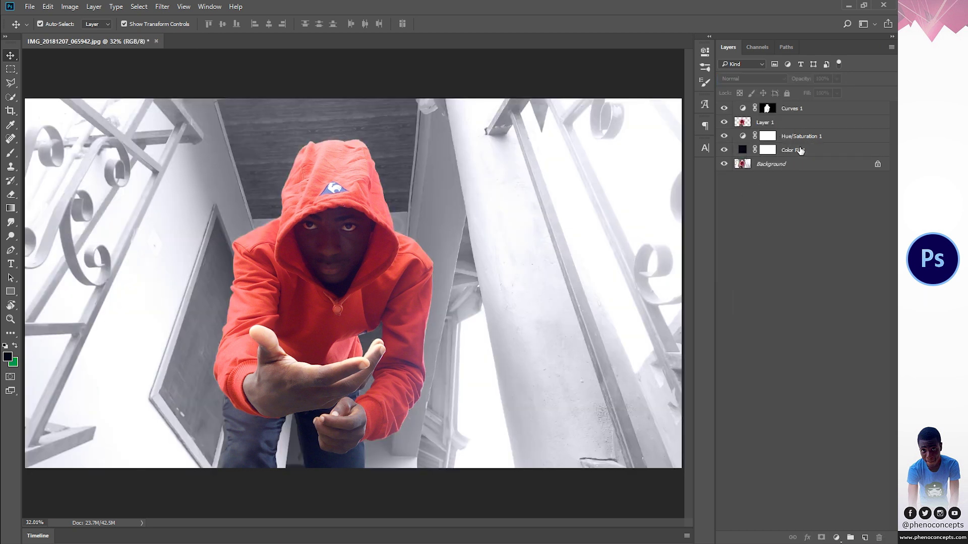
- Unlock the Background layer and put all the layers into one group
{"action": "left_click", "coordinate": [878, 166]}
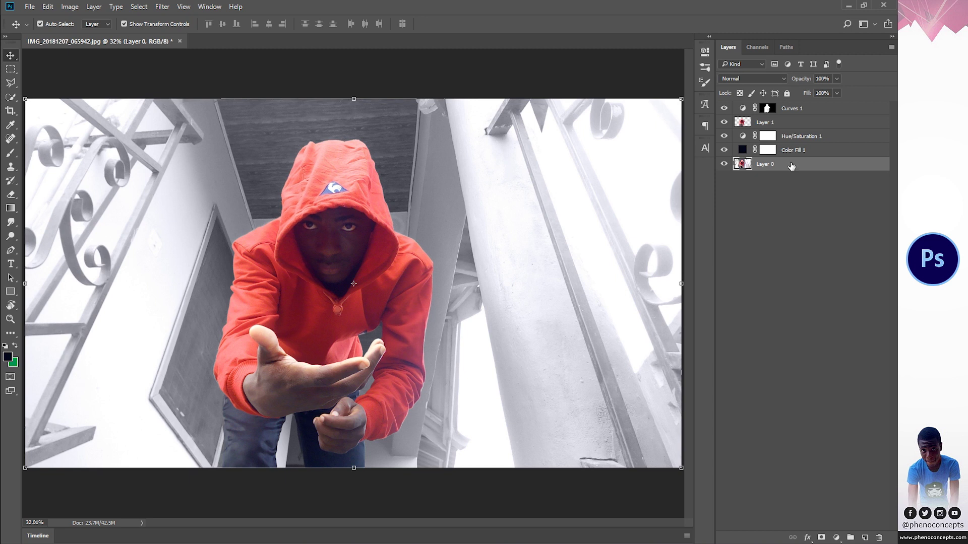
{"action": "left_click", "coordinate": [804, 109], "text": "shift"}
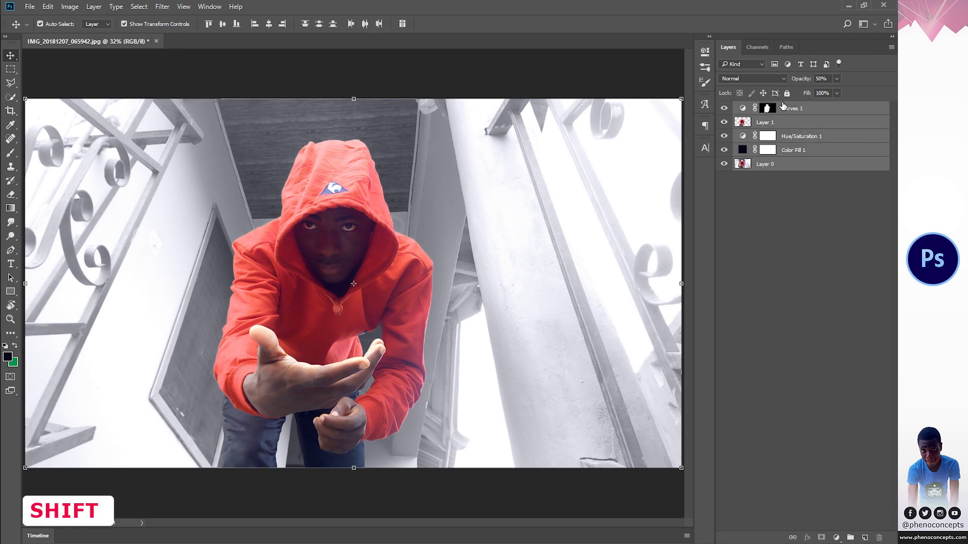
{"action": "key", "text": "ctrl+g"}
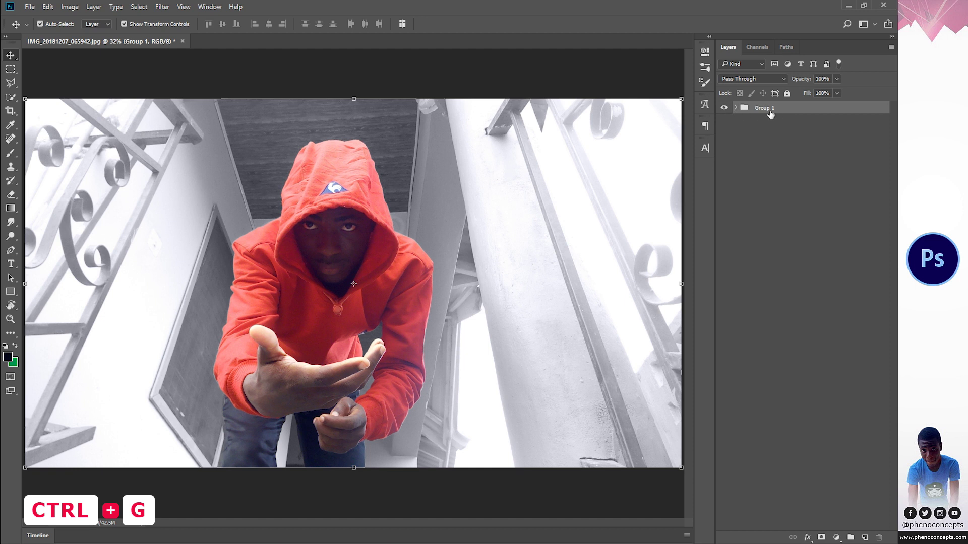
- Rename the new group BACKGROUND IMAGE
{"action": "double_click", "coordinate": [764, 109]}
{"action": "type", "text": "BACKGROUND IMAGE"}
{"action": "key", "text": "Return"}
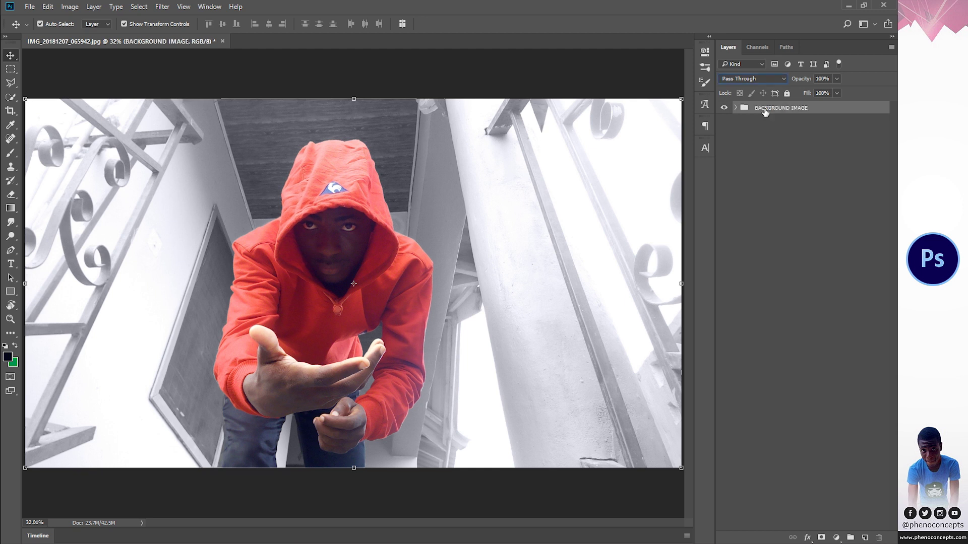
- Create an empty group above BACKGROUND IMAGE and name it RUBIK'S CUDE
{"action": "left_click", "coordinate": [850, 537]}
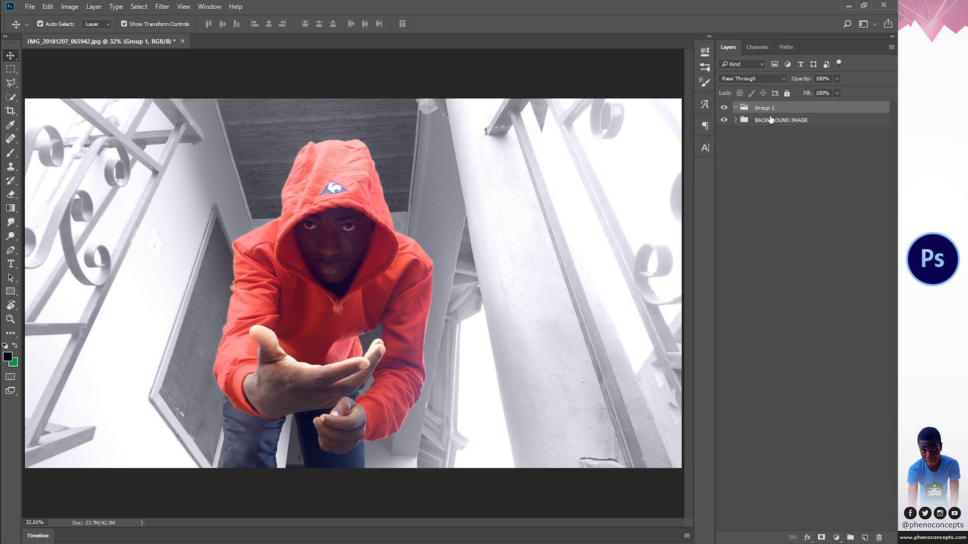
{"action": "double_click", "coordinate": [766, 108]}
{"action": "type", "text": "RUBIK'S CUDE"}
{"action": "key", "text": "Return"}
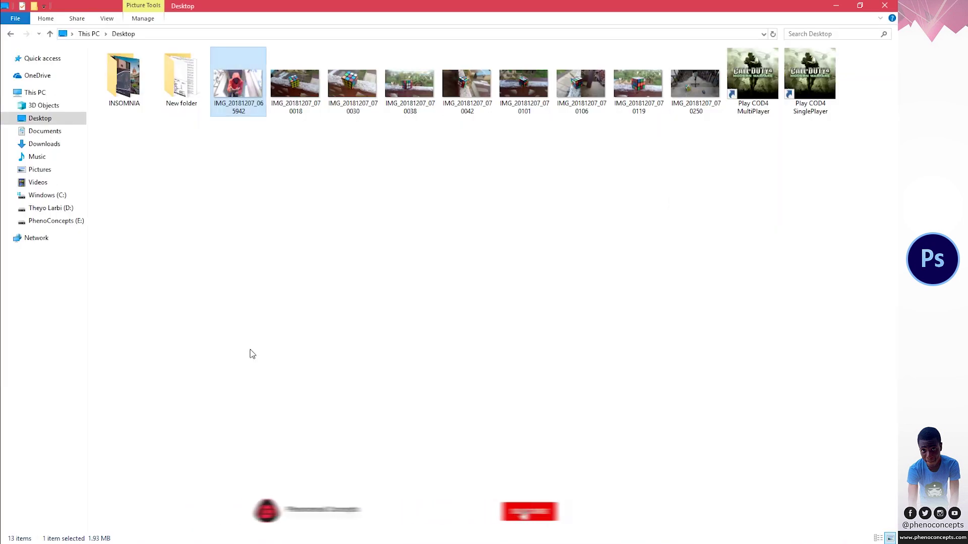
- Look through the Rubik's cube photos on the desktop and open IMG_20181207_070119 in Photoshop
{"action": "left_click", "coordinate": [309, 87]}
{"action": "double_click", "coordinate": [309, 86]}
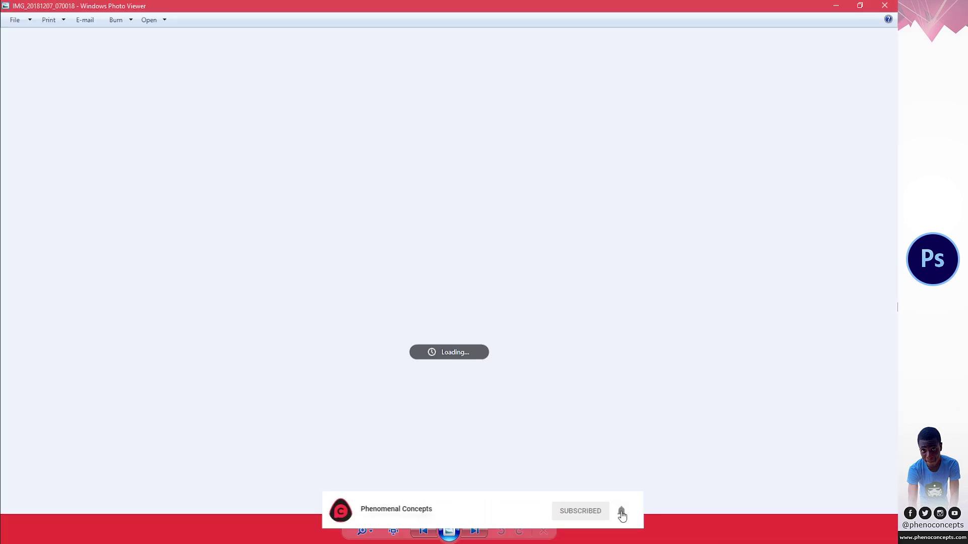
{"action": "key", "text": "Right"}
{"action": "key", "text": "Right"}
{"action": "key", "text": "Right"}
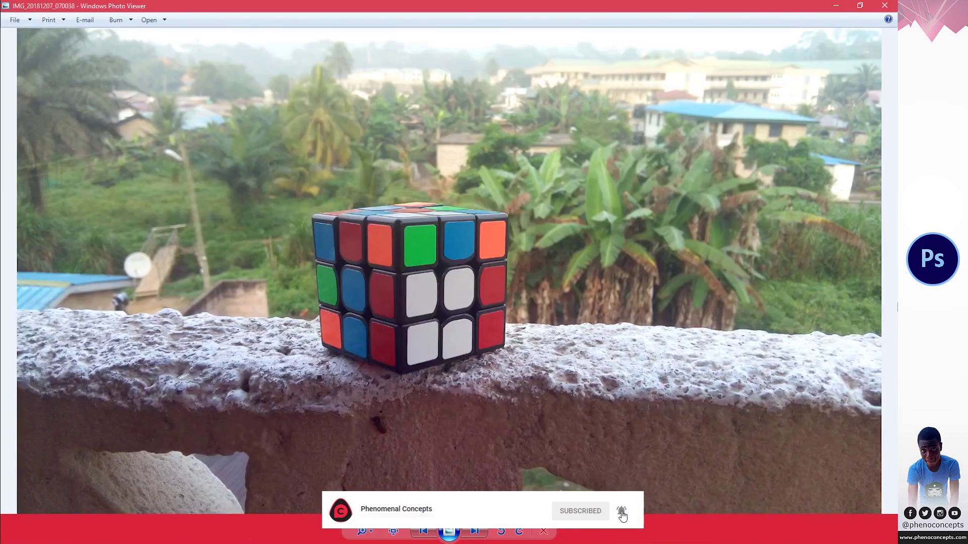
{"action": "key", "text": "Right"}
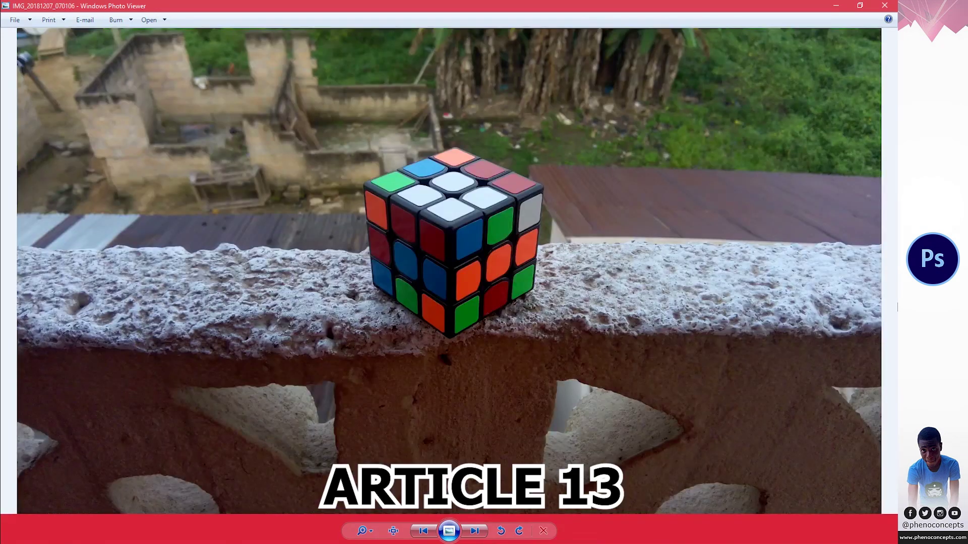
{"action": "key", "text": "Right"}
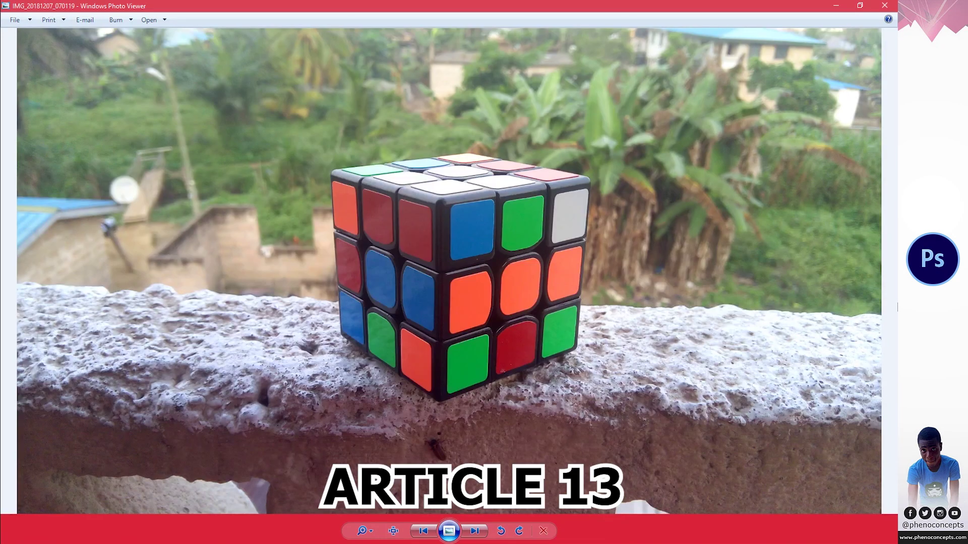
{"action": "right_click", "coordinate": [370, 194]}
{"action": "mouse_move", "coordinate": [378, 203]}
{"action": "left_click", "coordinate": [340, 249]}
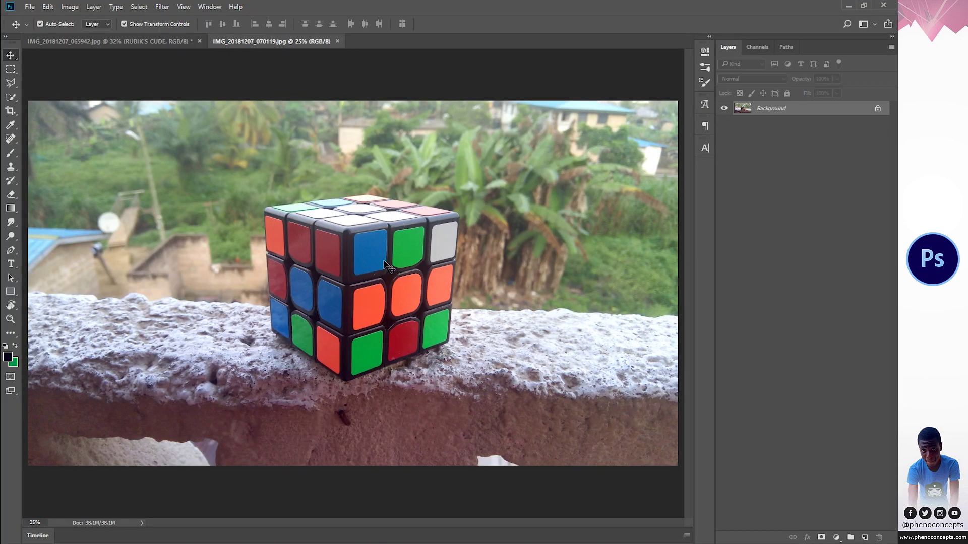
- Start tracing the cube's outline with the Pen tool from its lowest corner along the bottom-right edge and up the right side
{"action": "key", "text": "z"}
{"action": "left_click_drag", "start_coordinate": [349, 300], "coordinate": [381, 295]}
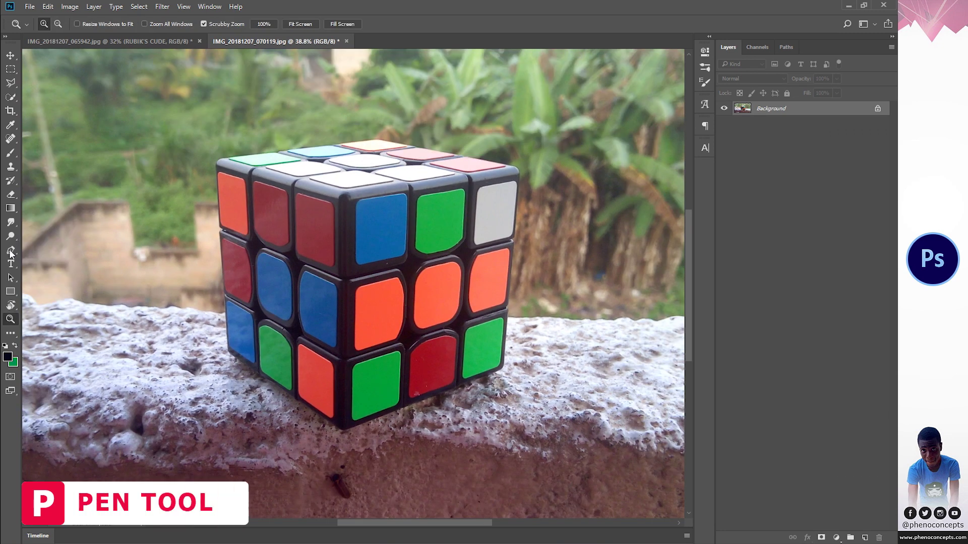
{"action": "left_click", "coordinate": [10, 250]}
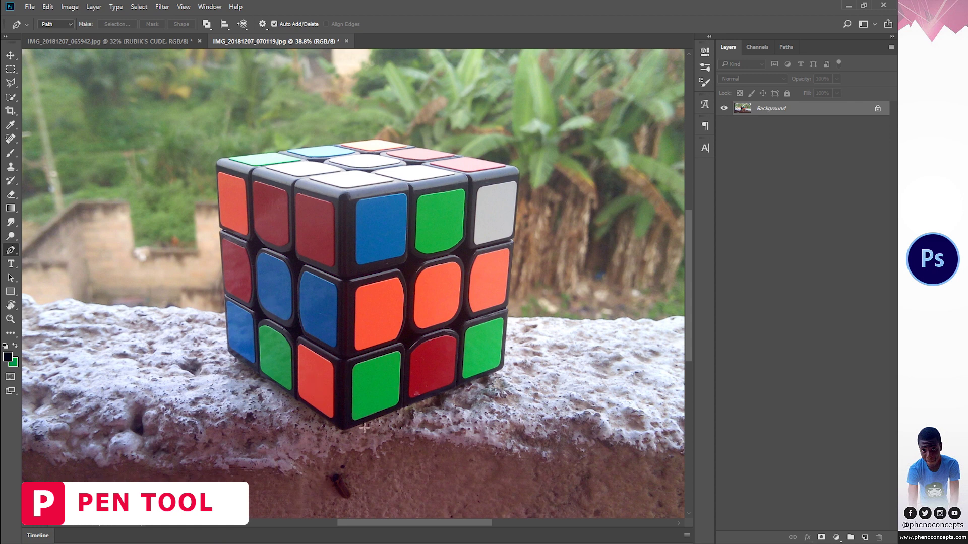
{"action": "key", "text": "z"}
{"action": "left_click_drag", "start_coordinate": [356, 433], "coordinate": [398, 434]}
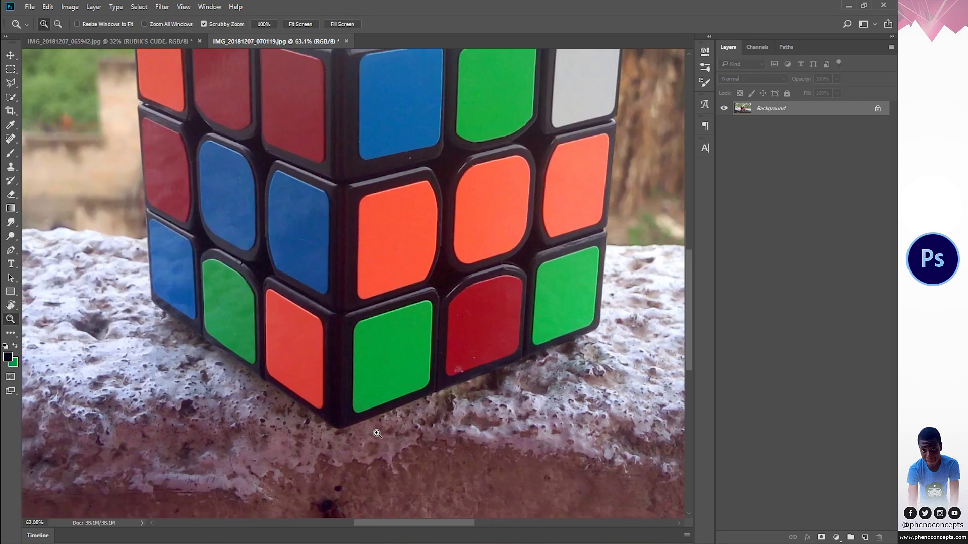
{"action": "key", "text": "p"}
{"action": "left_click", "coordinate": [330, 426]}
{"action": "left_click", "coordinate": [498, 367]}
{"action": "left_click", "coordinate": [590, 332]}
{"action": "left_click", "coordinate": [601, 286]}
{"action": "left_click", "coordinate": [606, 228]}
{"action": "left_click", "coordinate": [616, 117]}
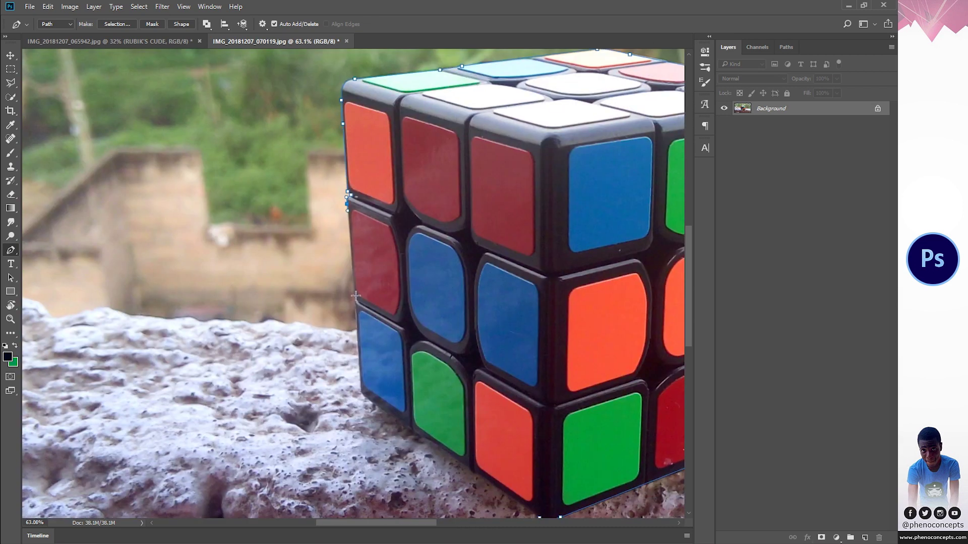
- Complete the path down the cube's left side and convert it to a new anti-aliased selection with 0 px feather
{"action": "left_click", "coordinate": [356, 296]}
{"action": "left_click", "coordinate": [361, 388]}
{"action": "left_click", "coordinate": [368, 398]}
{"action": "scroll", "coordinate": [473, 414], "scroll_direction": "down", "scroll_amount": 2}
{"action": "scroll", "coordinate": [473, 415], "scroll_direction": "right", "scroll_amount": 2}
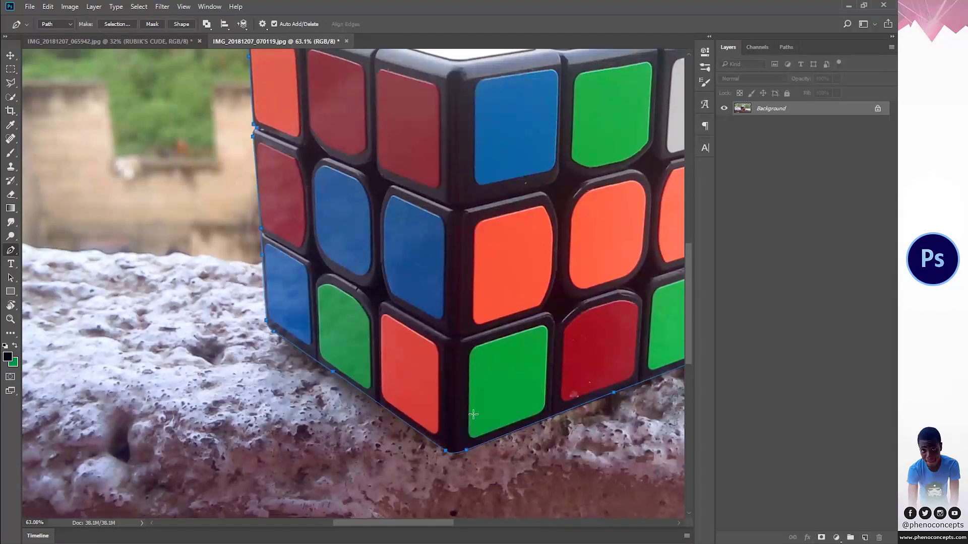
{"action": "right_click", "coordinate": [452, 209]}
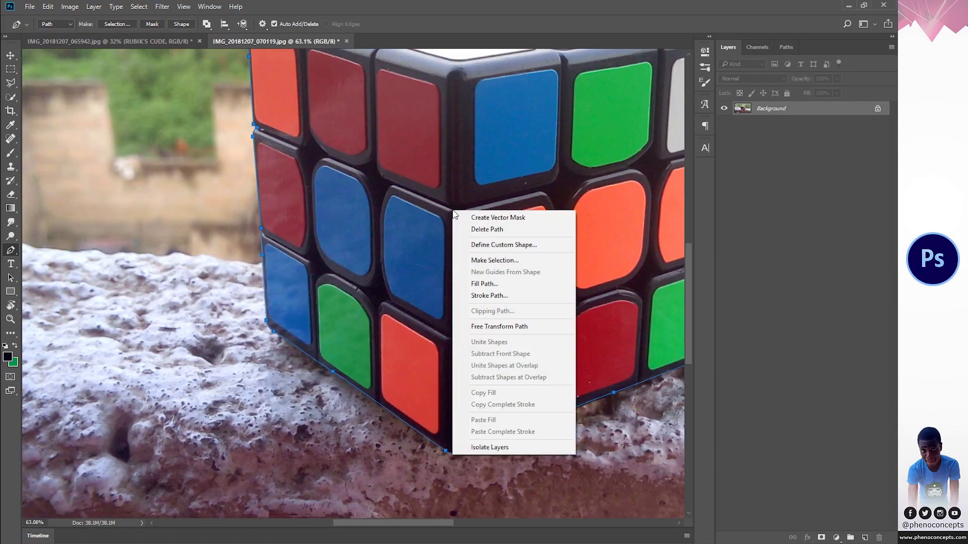
{"action": "left_click", "coordinate": [495, 260]}
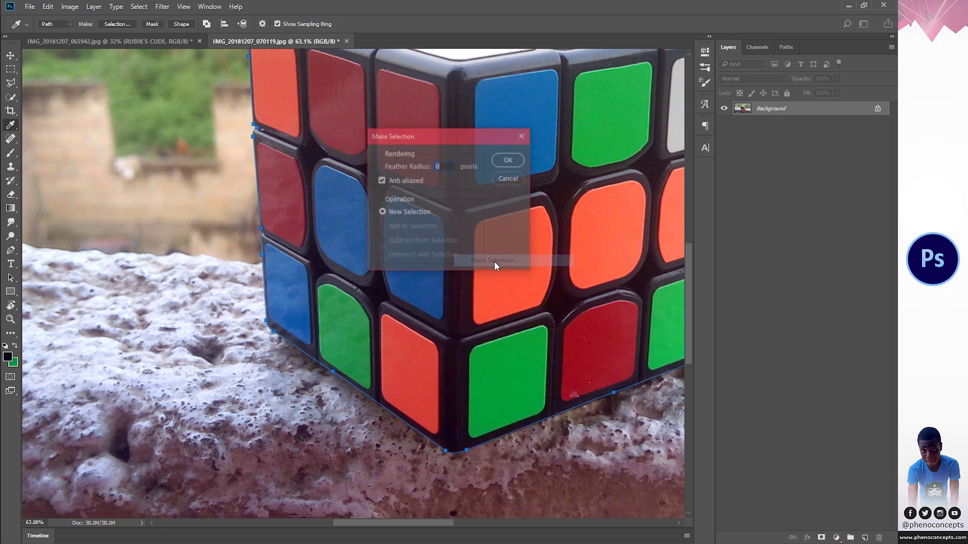
{"action": "left_click", "coordinate": [509, 160]}
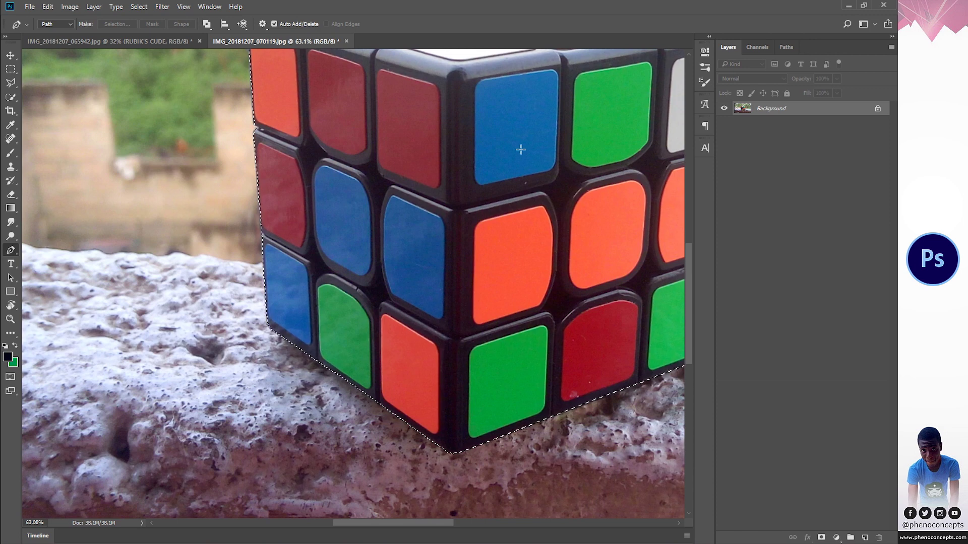
- Cut the selected cube onto its own layer with Layer Via Cut
{"action": "key", "text": "z"}
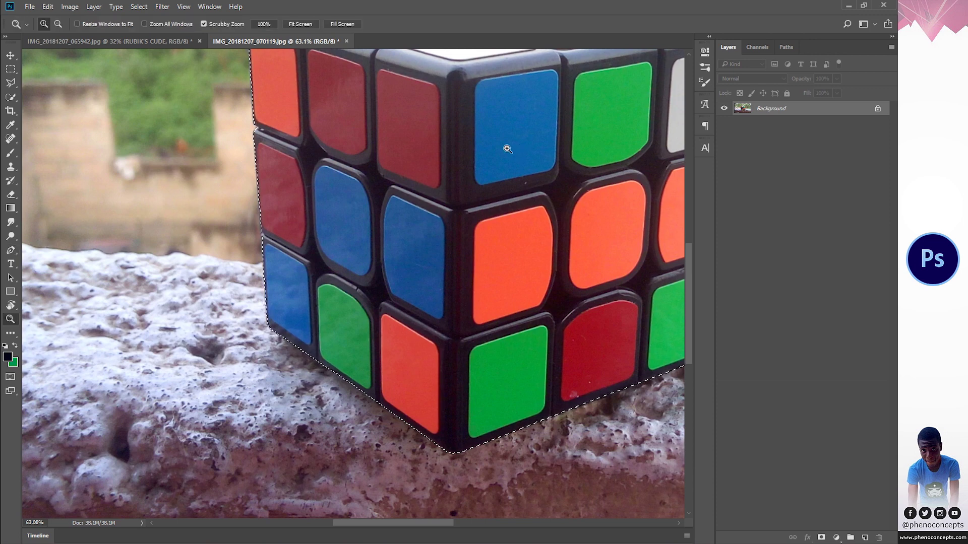
{"action": "left_click", "coordinate": [306, 24]}
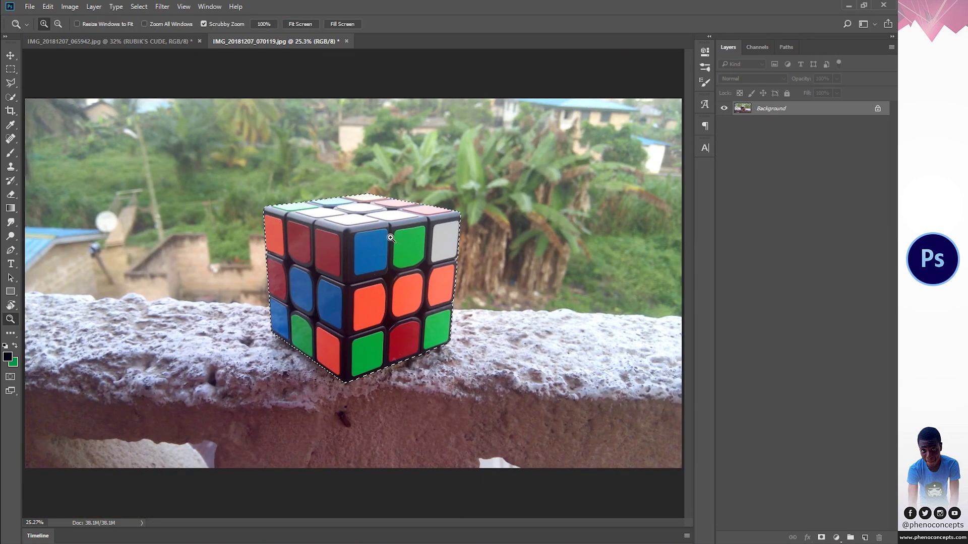
{"action": "key", "text": "w"}
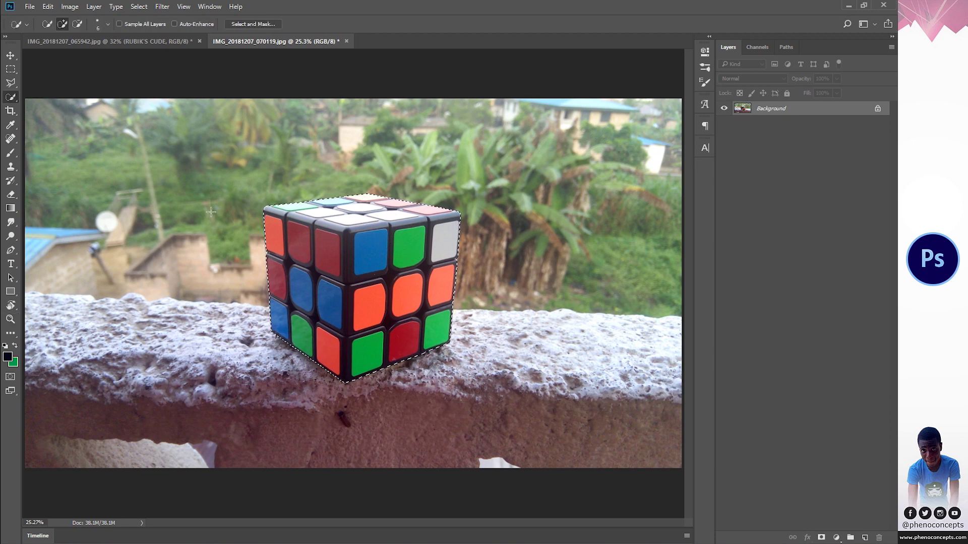
{"action": "left_click", "coordinate": [11, 84]}
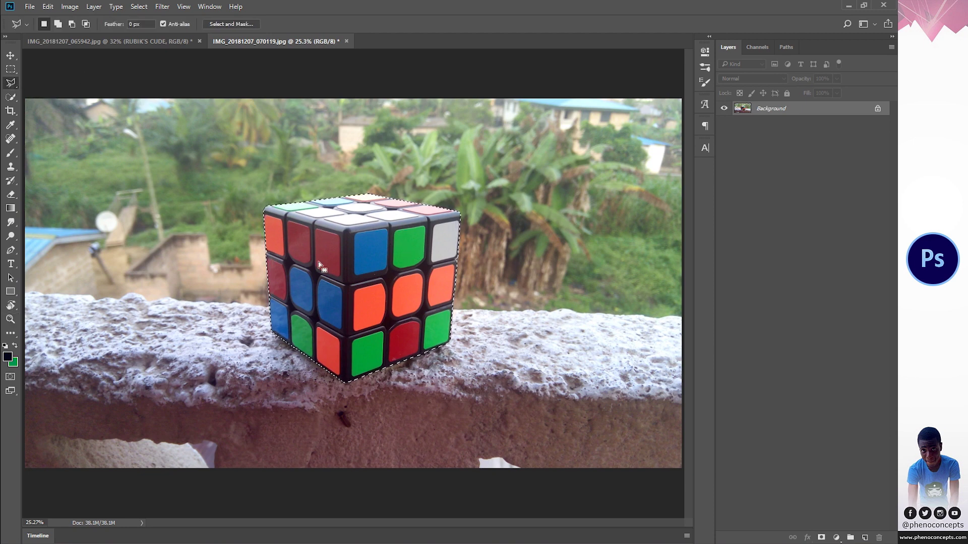
{"action": "right_click", "coordinate": [357, 252]}
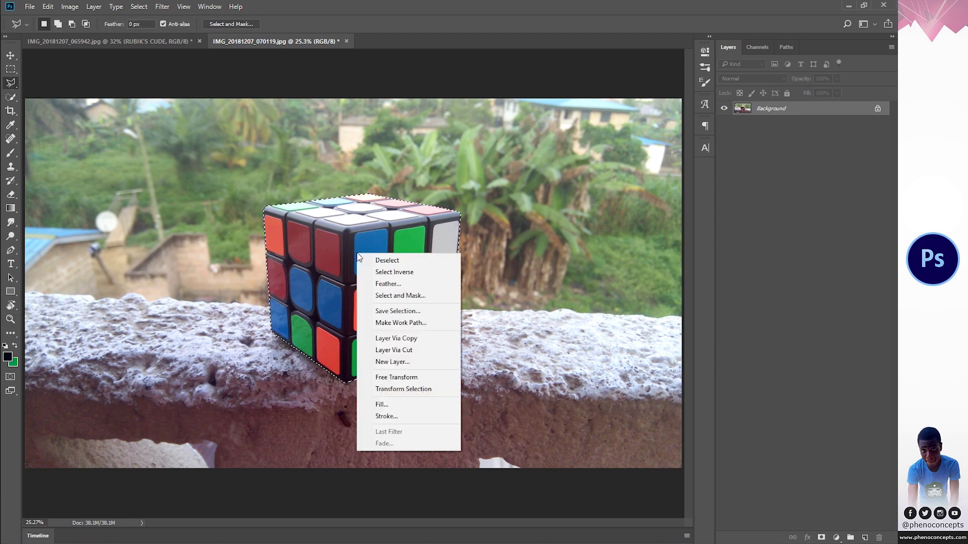
{"action": "left_click", "coordinate": [394, 351]}
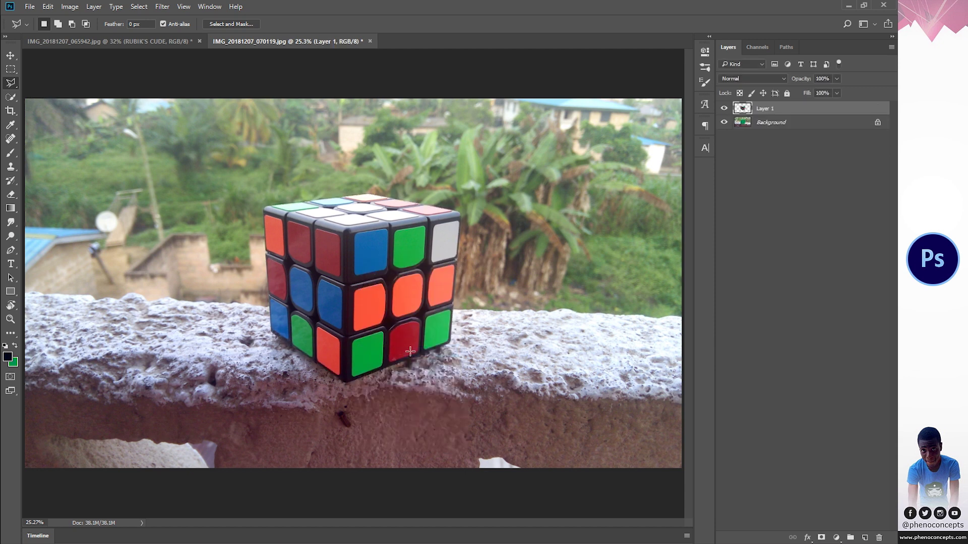
- Shift the cut-out cube slightly up and left, and unlock and delete the Background layer beneath it
{"action": "key", "text": "v"}
{"action": "left_click_drag", "start_coordinate": [409, 289], "coordinate": [400, 269]}
{"action": "left_click", "coordinate": [879, 123]}
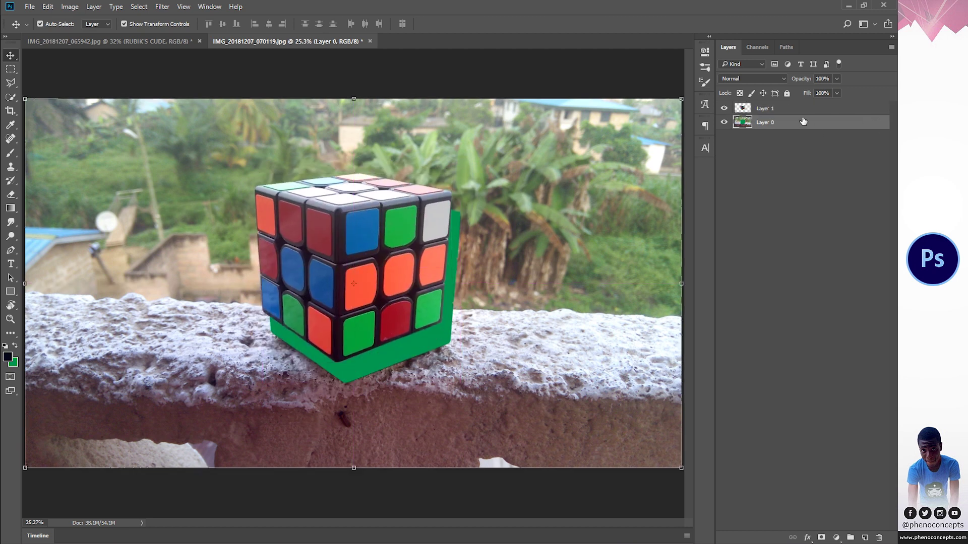
{"action": "key", "text": "Delete"}
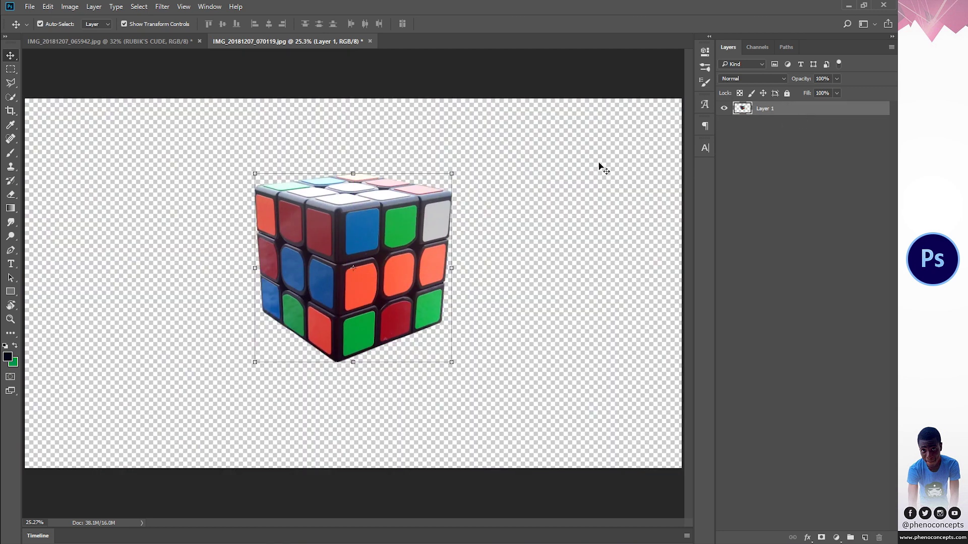
- Bring the cube into the RUBIK'S CUDE group of IMG_20181207_065942, scale it to about 27% and place it above the open palm
{"action": "left_click_drag", "start_coordinate": [388, 230], "coordinate": [362, 291]}
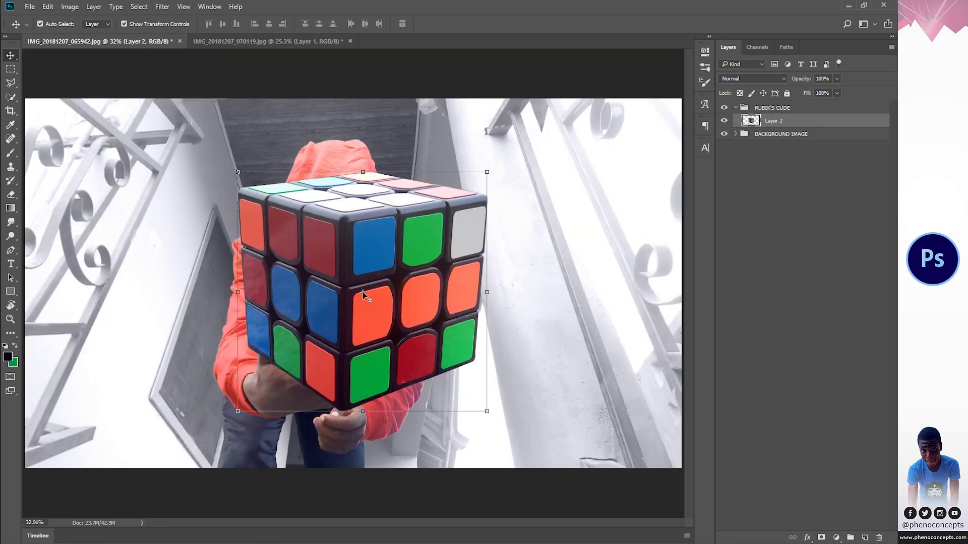
{"action": "left_click_drag", "start_coordinate": [487, 170], "coordinate": [353, 277]}
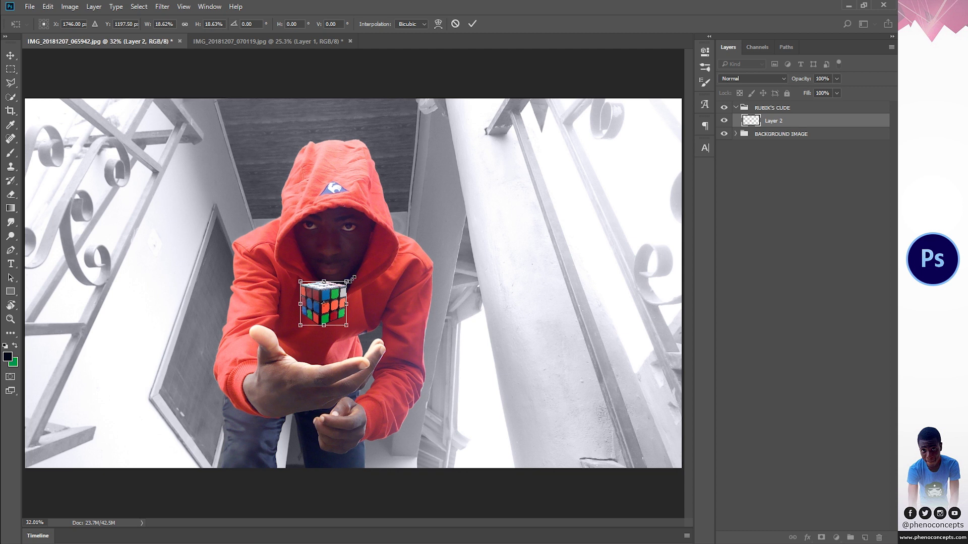
{"action": "left_click_drag", "start_coordinate": [353, 278], "coordinate": [365, 272]}
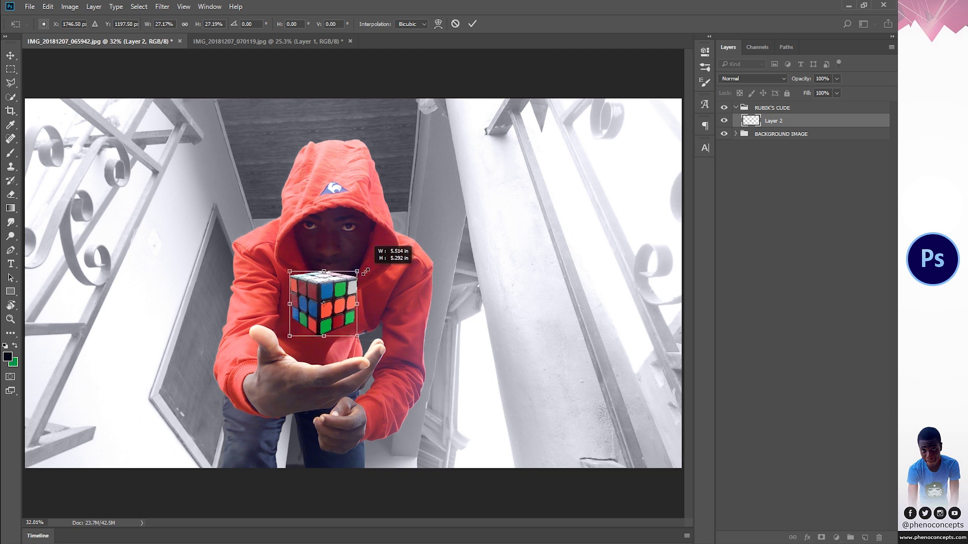
{"action": "left_click_drag", "start_coordinate": [336, 308], "coordinate": [342, 283]}
{"action": "left_click", "coordinate": [472, 25]}
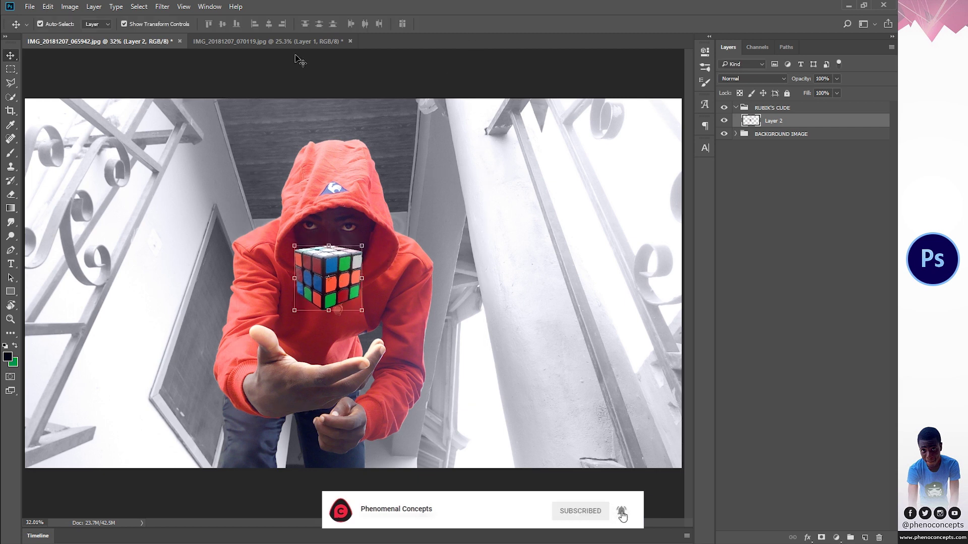
- Close the IMG_20181207_070119 document
{"action": "left_click", "coordinate": [296, 42]}
{"action": "key", "text": "ctrl+w"}
{"action": "key", "text": "Escape"}
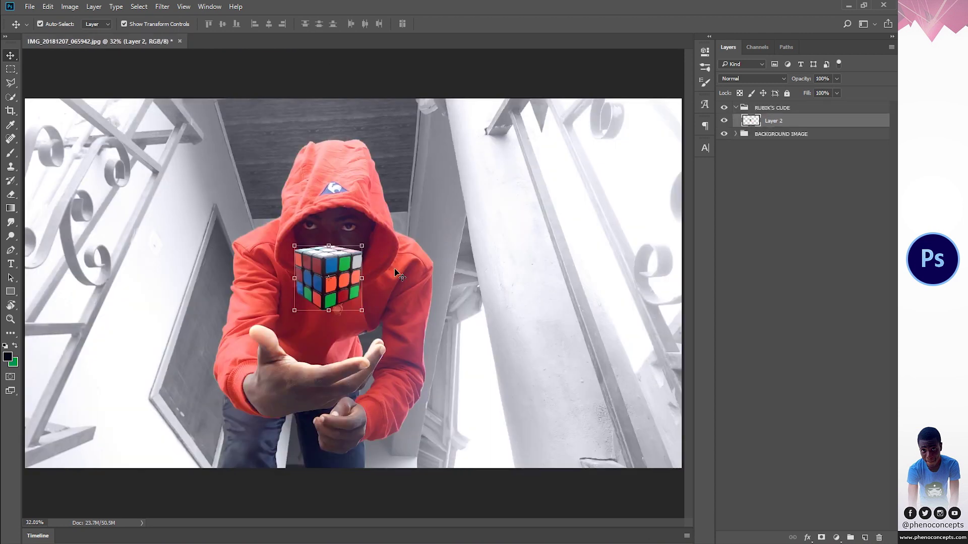
{"action": "key", "text": "z"}
{"action": "left_click_drag", "start_coordinate": [434, 326], "coordinate": [339, 178]}
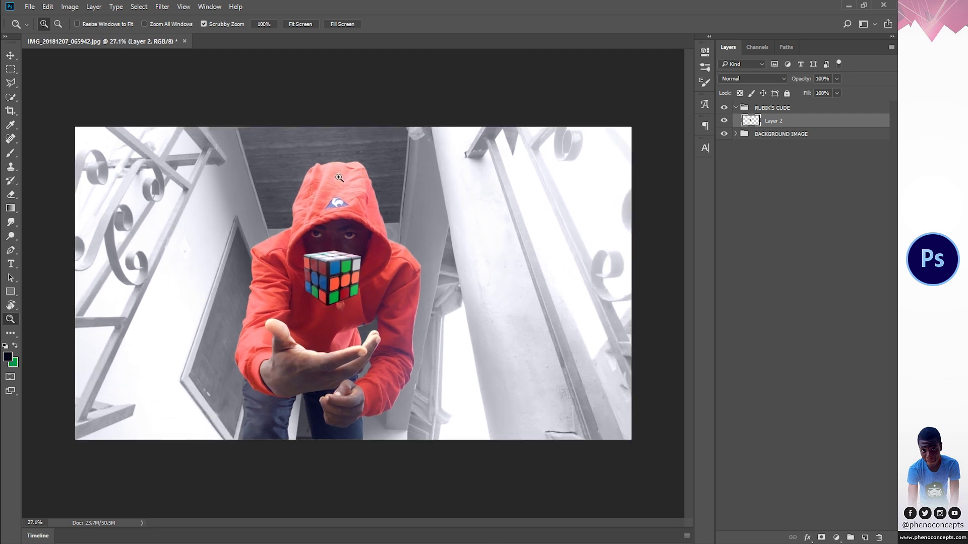
{"action": "left_click", "coordinate": [306, 28]}
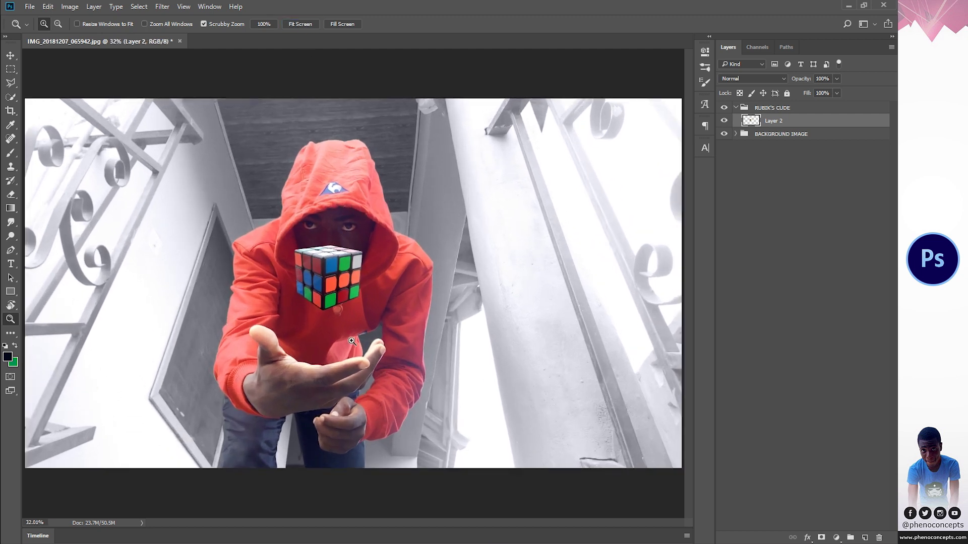
- Open the cube photos from IMG_20181207_070030 through IMG_20181207_070119 together in Photoshop as separate documents
{"action": "mouse_move", "coordinate": [135, 543]}
{"action": "left_click", "coordinate": [101, 504]}
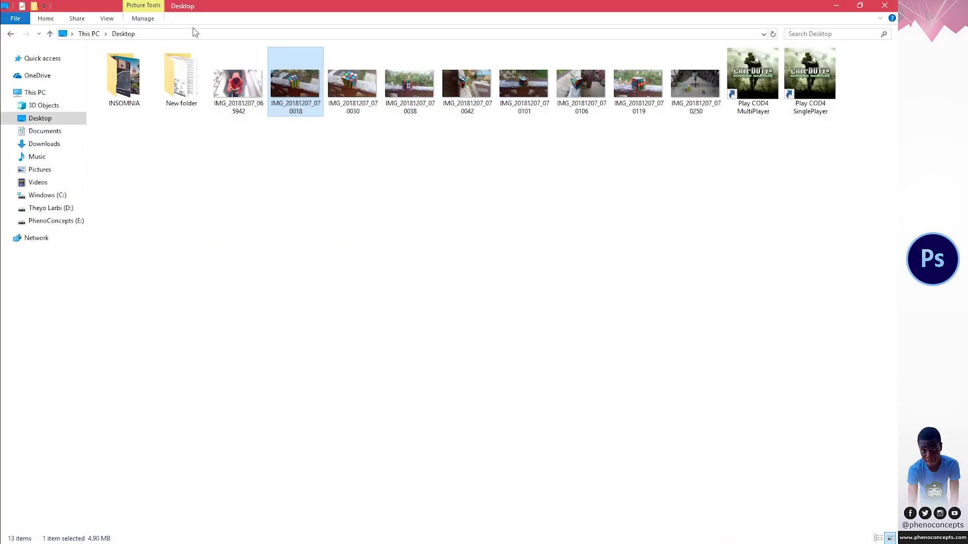
{"action": "left_click", "coordinate": [639, 81], "text": "shift"}
{"action": "left_click_drag", "start_coordinate": [639, 81], "coordinate": [264, 38]}
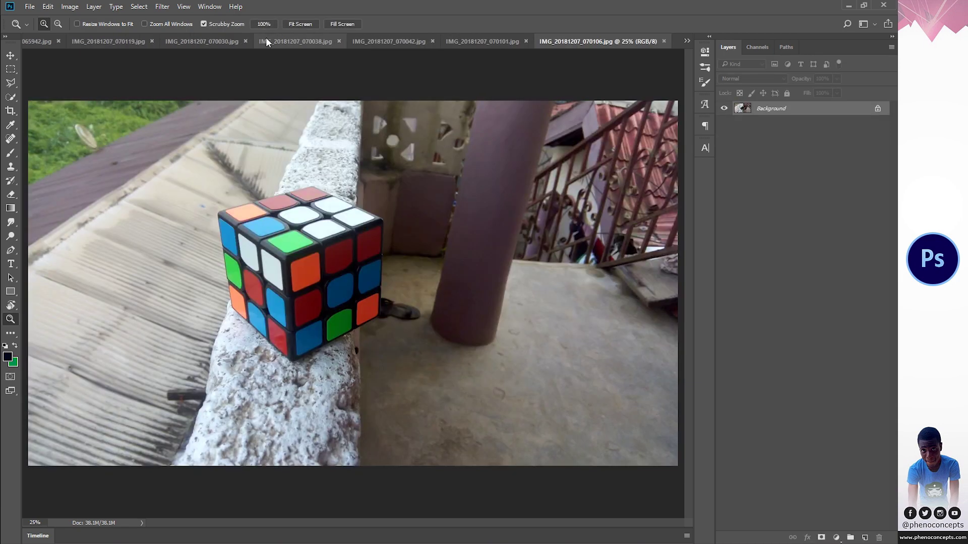
- Cut the cube out of each opened photo and add the six cut-outs as separate layers to the RUBIK'S CUDE group
{"action": "left_click_drag", "start_coordinate": [255, 278], "coordinate": [346, 277]}
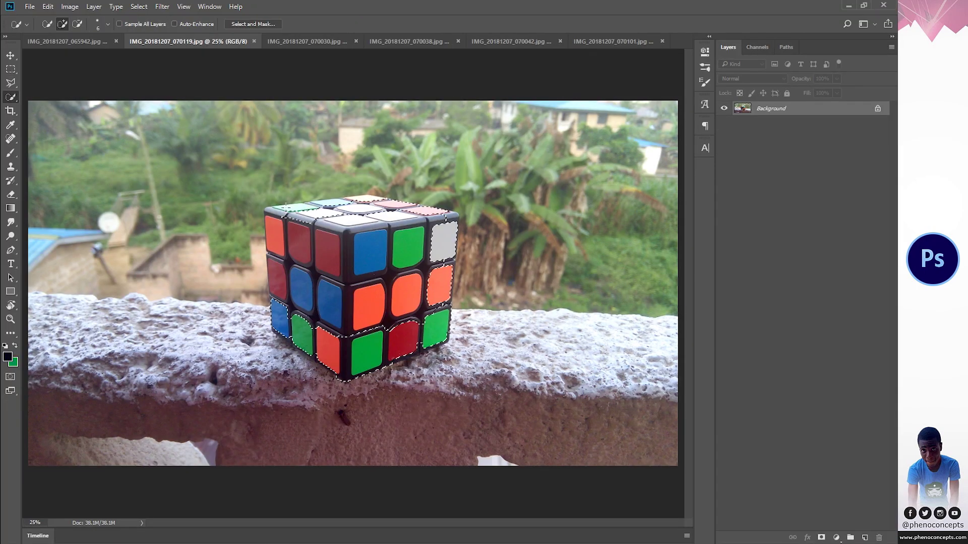
{"action": "key", "text": "ctrl+j"}
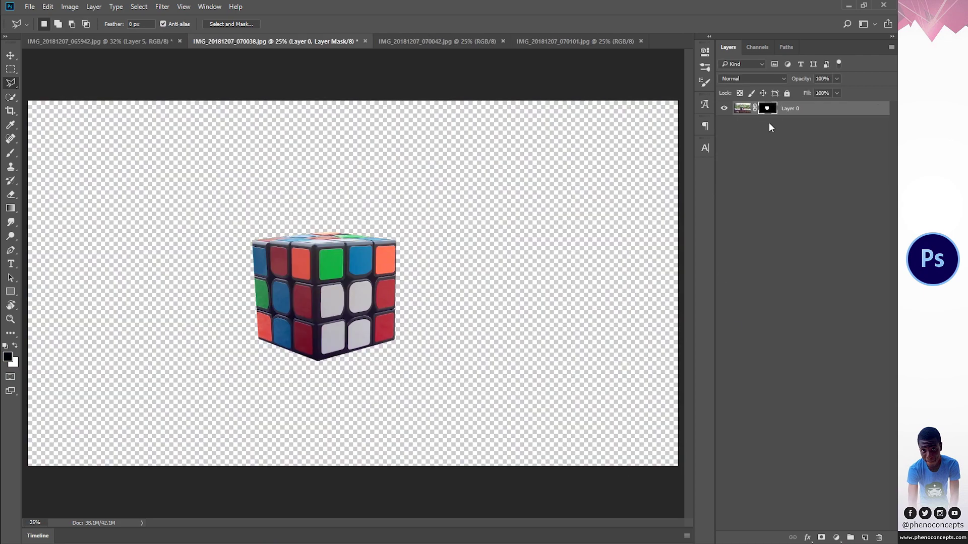
{"action": "right_click", "coordinate": [760, 108]}
{"action": "left_click", "coordinate": [799, 143]}
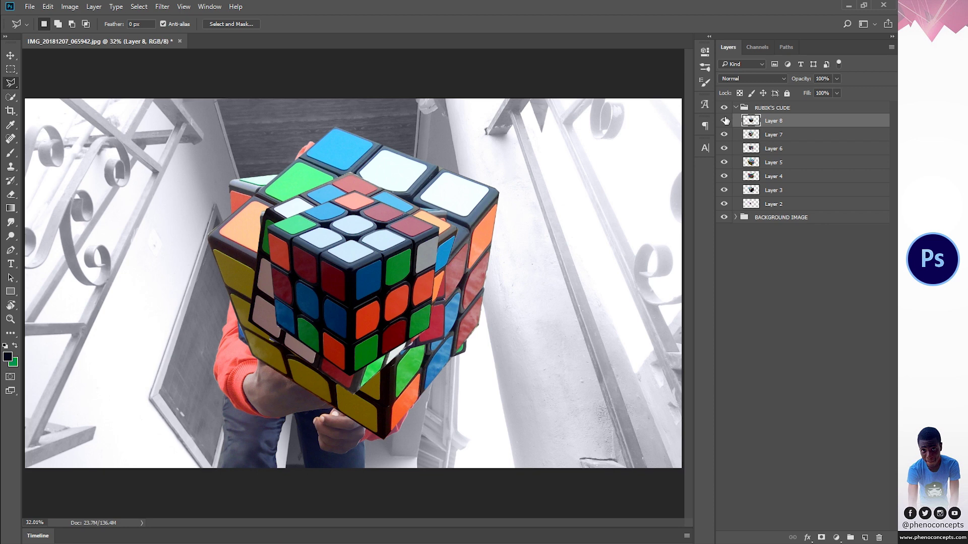
- Hide Layers 4 to 8 in the RUBIK'S CUDE group and select Layer 3 with the Move tool
{"action": "left_click_drag", "start_coordinate": [725, 120], "coordinate": [723, 148]}
{"action": "left_click", "coordinate": [724, 175]}
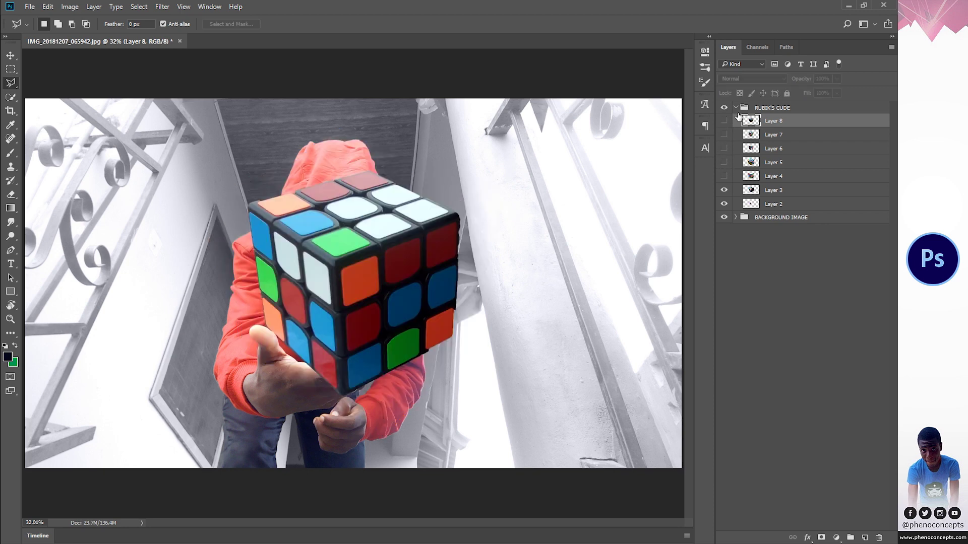
{"action": "left_click", "coordinate": [783, 190]}
{"action": "key", "text": "v"}
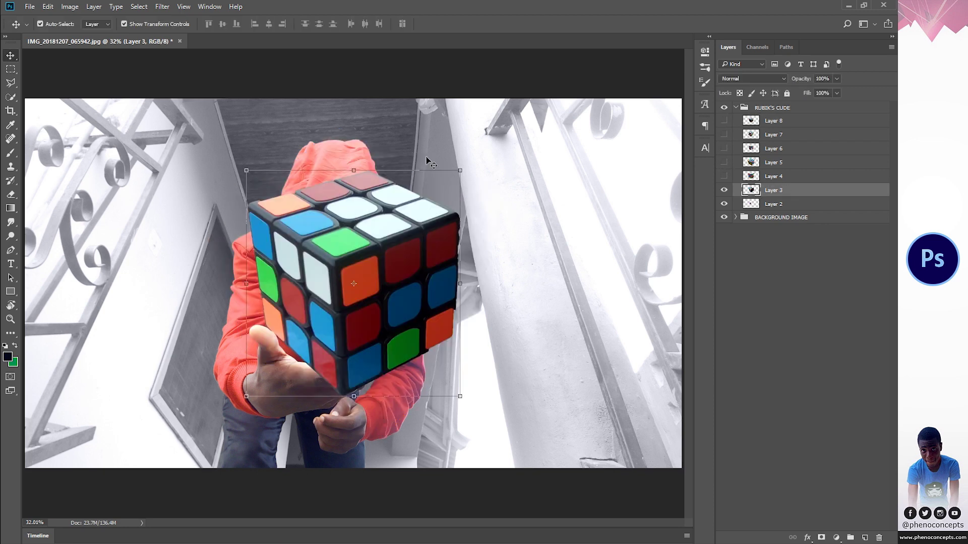
- Shrink the Layer 3 cube and place it near the upper-right railing, and place Layer 4's cube, scaled to about 13%, below it
{"action": "left_click_drag", "start_coordinate": [464, 166], "coordinate": [607, 167]}
{"action": "key", "text": "Return"}
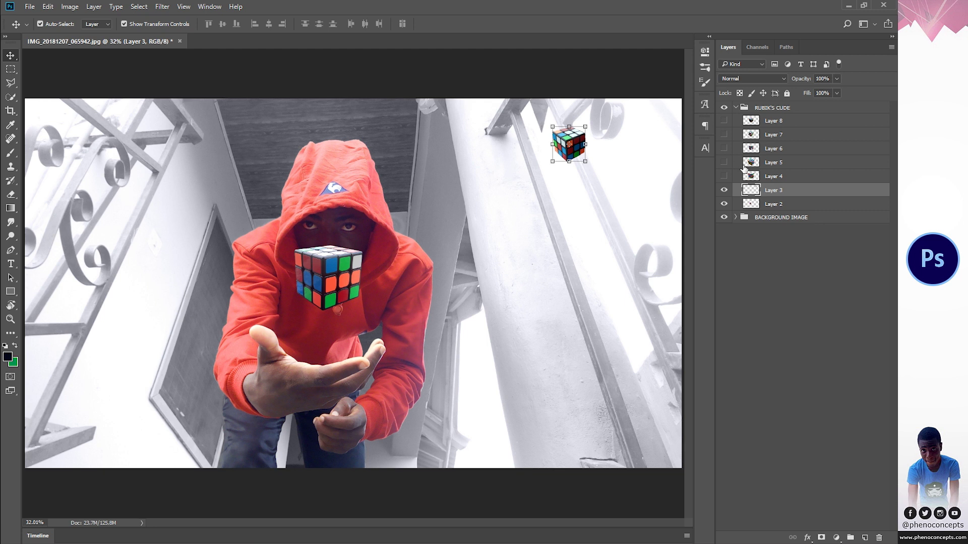
{"action": "left_click", "coordinate": [322, 269]}
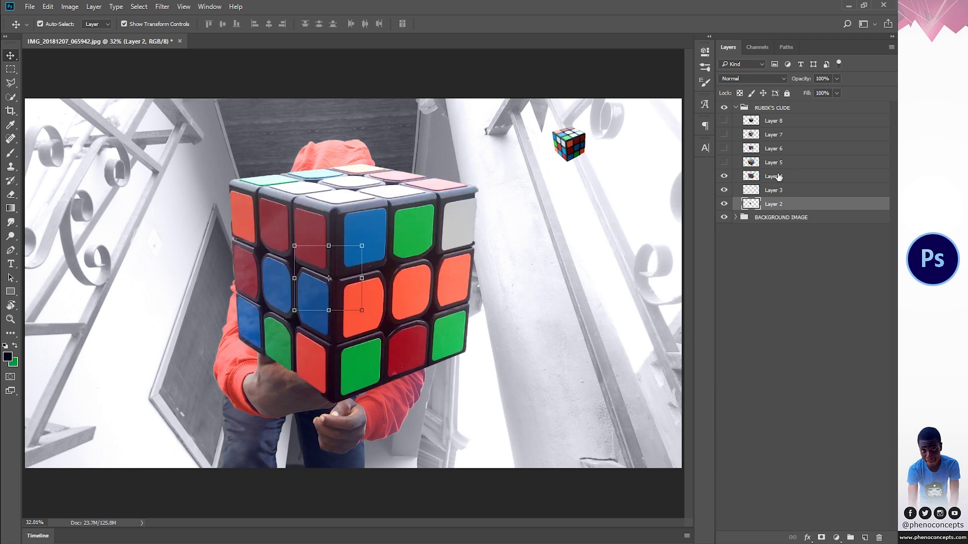
{"action": "left_click", "coordinate": [772, 176]}
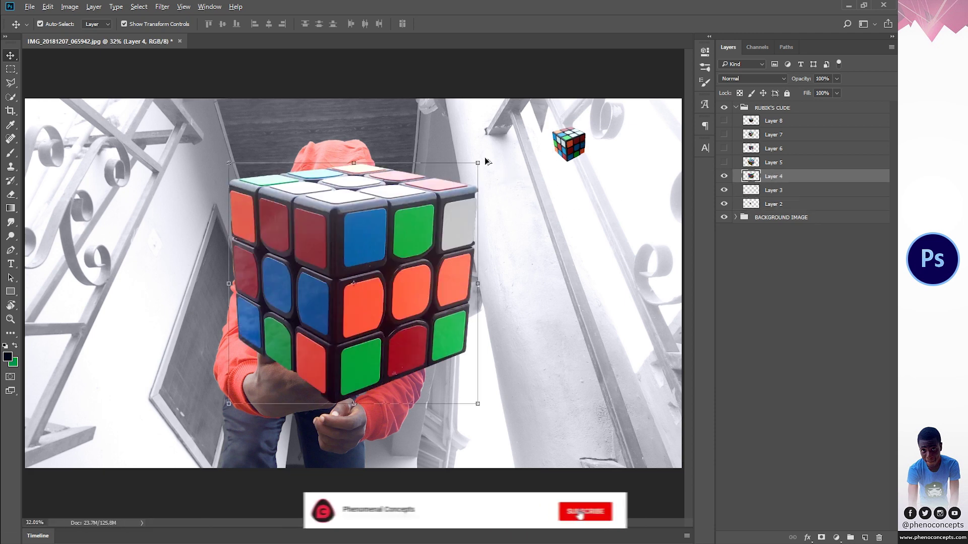
{"action": "left_click_drag", "start_coordinate": [482, 158], "coordinate": [606, 324]}
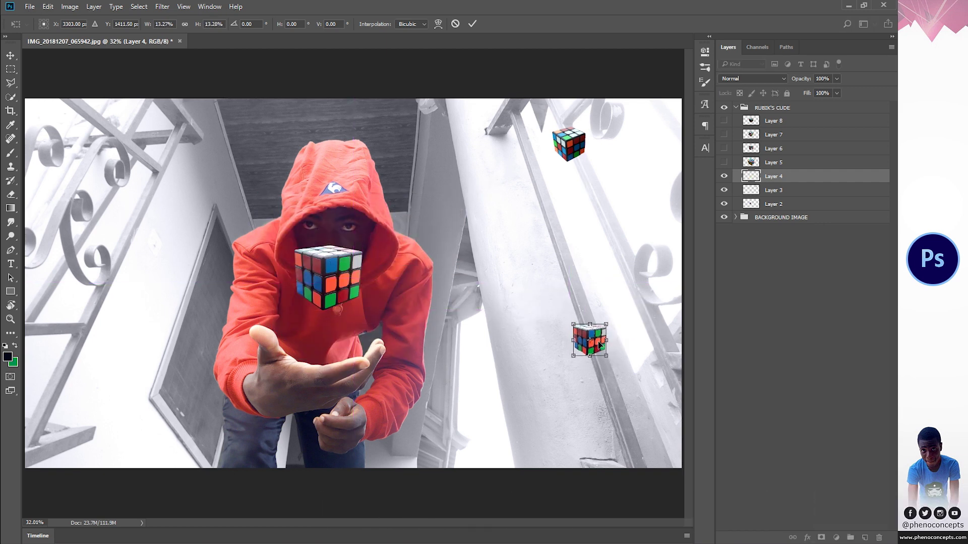
{"action": "left_click", "coordinate": [472, 24]}
- Show Layer 5 and shrink its cube, first to about 23% and again to about 59%, over the upper-left railing
{"action": "left_click", "coordinate": [723, 162]}
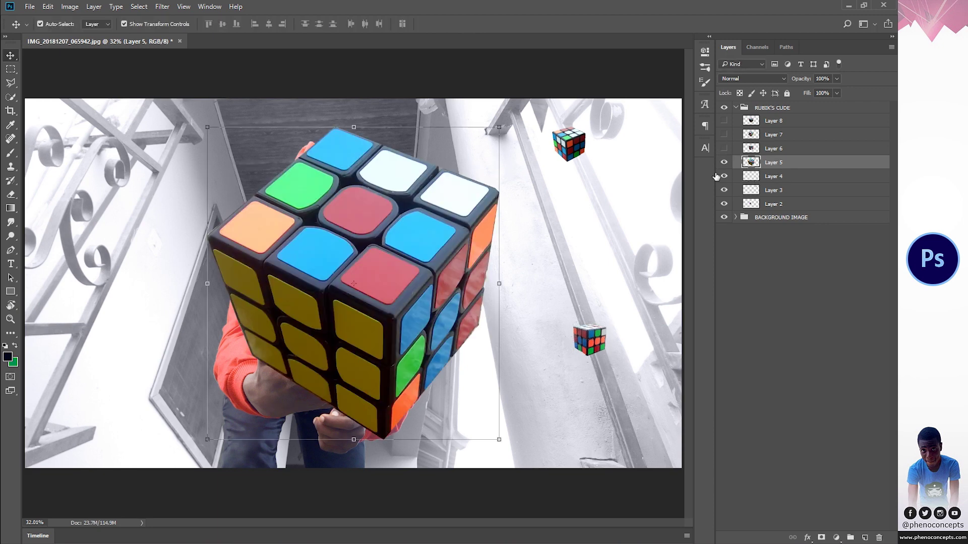
{"action": "left_click_drag", "start_coordinate": [502, 133], "coordinate": [156, 142]}
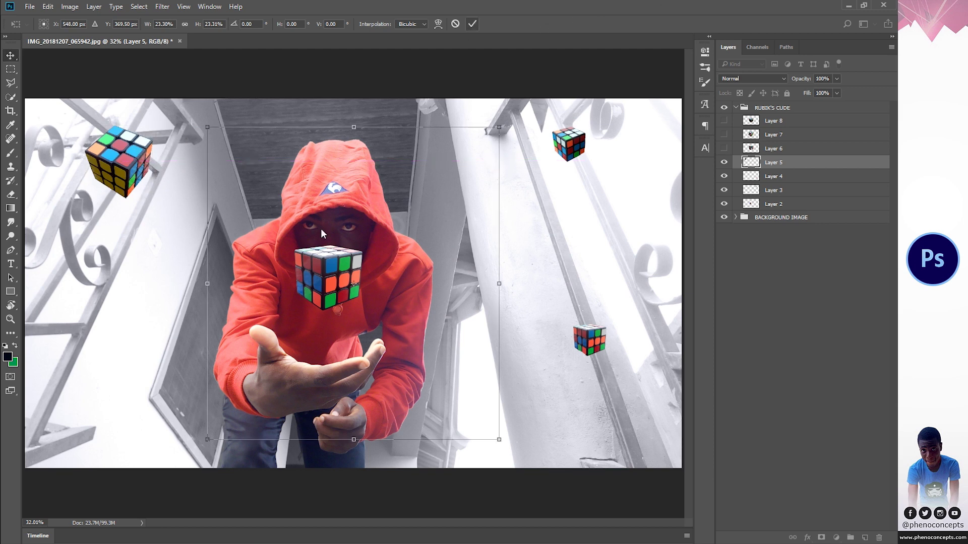
{"action": "left_click", "coordinate": [472, 23]}
{"action": "left_click_drag", "start_coordinate": [151, 123], "coordinate": [140, 140]}
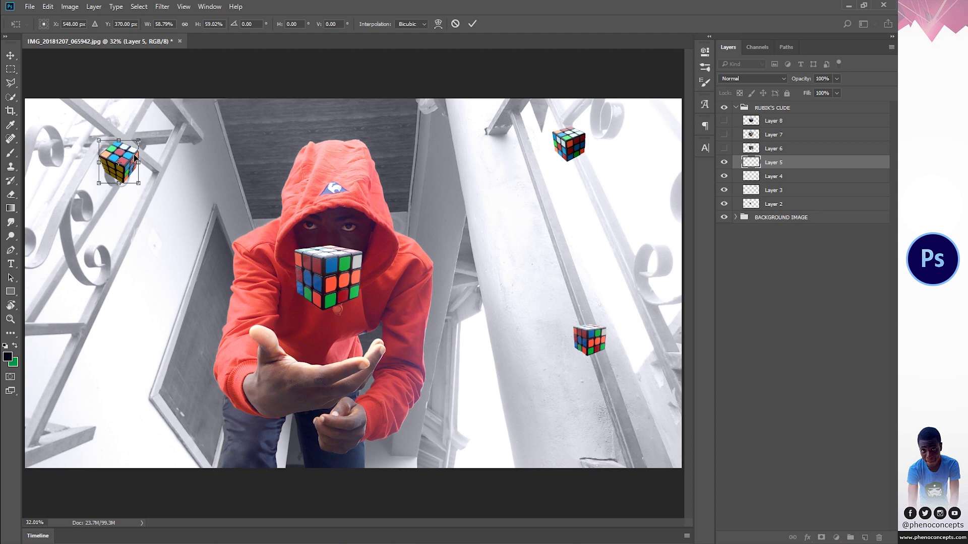
{"action": "left_click", "coordinate": [471, 25]}
- Show Layer 6, scale its cube to about 25% and place it near the bottom edge, to the right of the man
{"action": "left_click", "coordinate": [723, 148]}
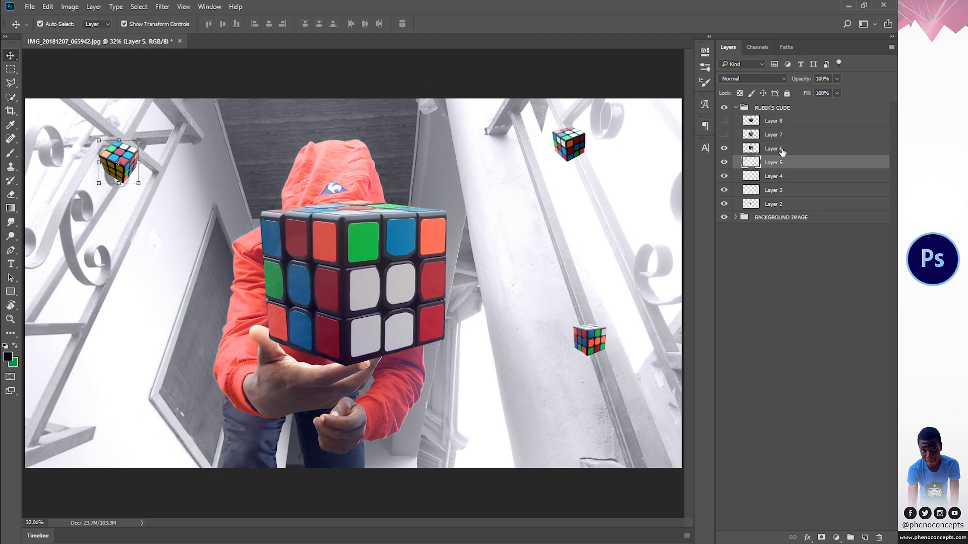
{"action": "left_click", "coordinate": [774, 148]}
{"action": "left_click_drag", "start_coordinate": [449, 198], "coordinate": [496, 426]}
{"action": "left_click_drag", "start_coordinate": [515, 412], "coordinate": [510, 431]}
{"action": "left_click", "coordinate": [472, 23]}
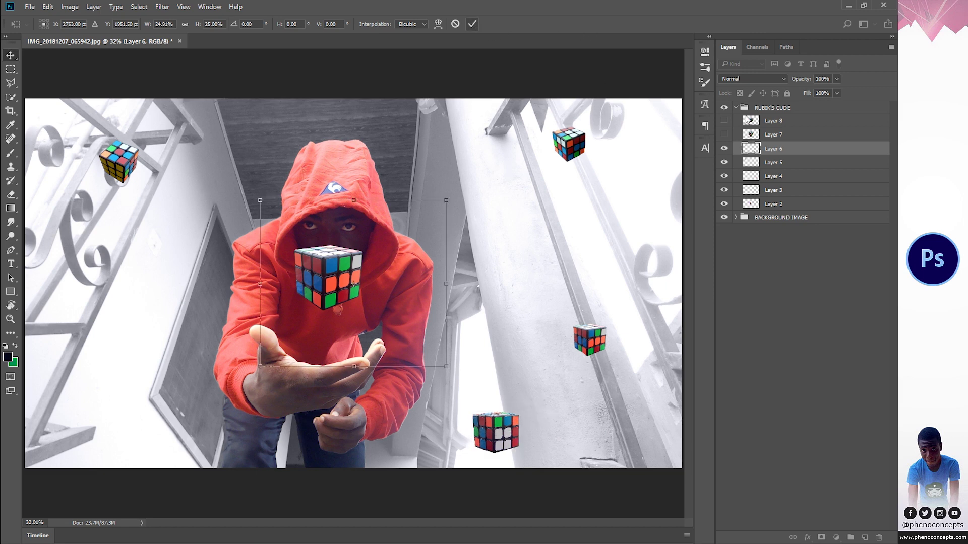
- Show Layer 7 and move its full-size cube into the lower-left corner, partly outside the canvas
{"action": "left_click", "coordinate": [724, 135]}
{"action": "left_click", "coordinate": [766, 137]}
{"action": "left_click_drag", "start_coordinate": [379, 202], "coordinate": [107, 412]}
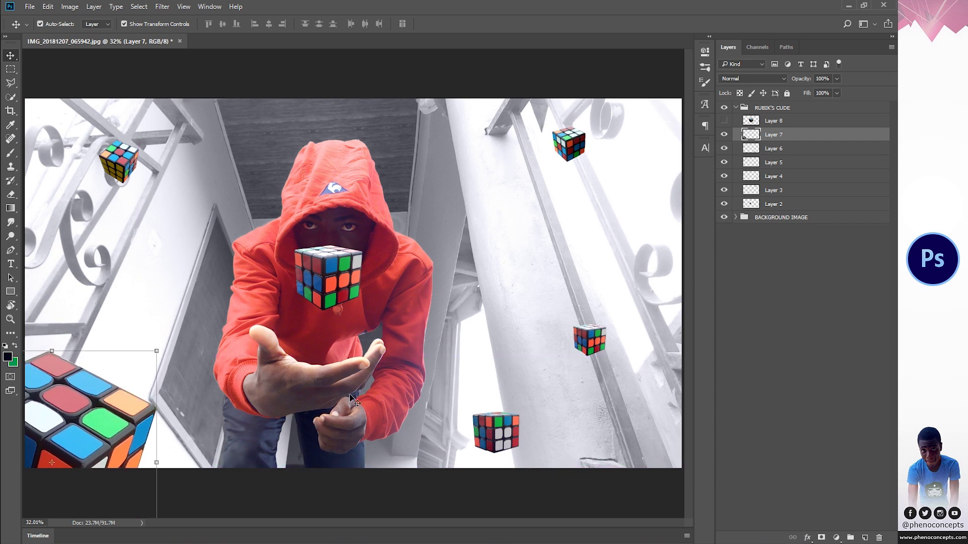
- Show Layer 8, flip its cube vertically and move it into the upper-right corner, partly outside the canvas
{"action": "left_click", "coordinate": [724, 121]}
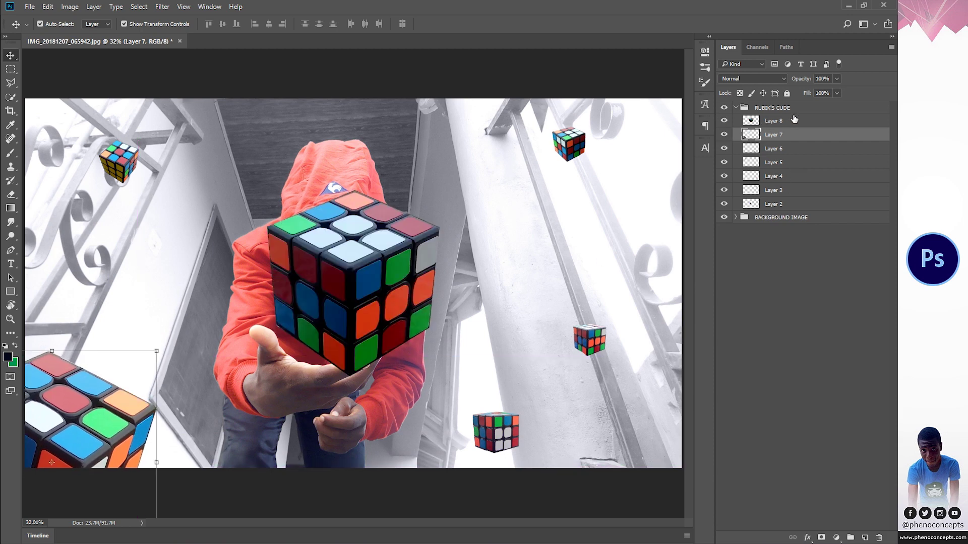
{"action": "left_click", "coordinate": [793, 120]}
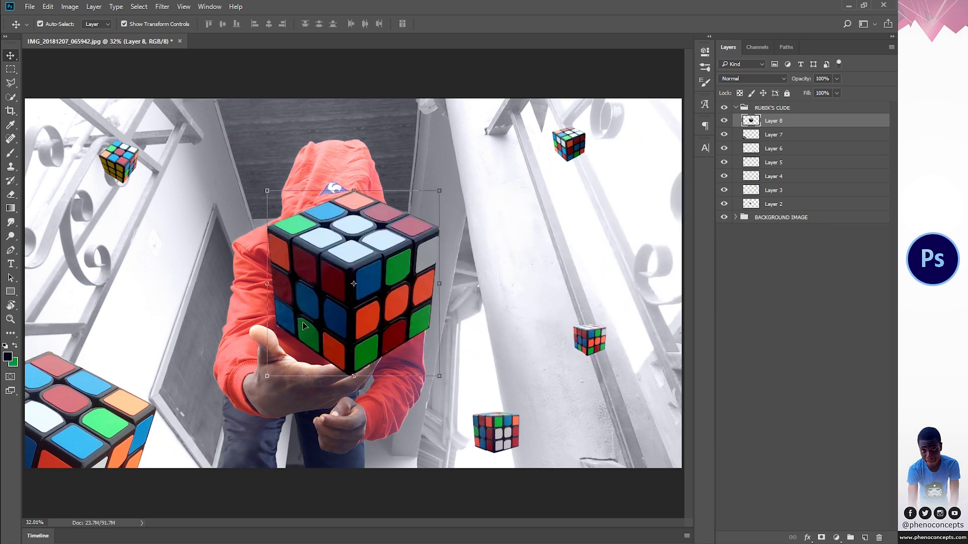
{"action": "left_click_drag", "start_coordinate": [305, 327], "coordinate": [491, 281]}
{"action": "key", "text": "ctrl+t"}
{"action": "right_click", "coordinate": [621, 211]}
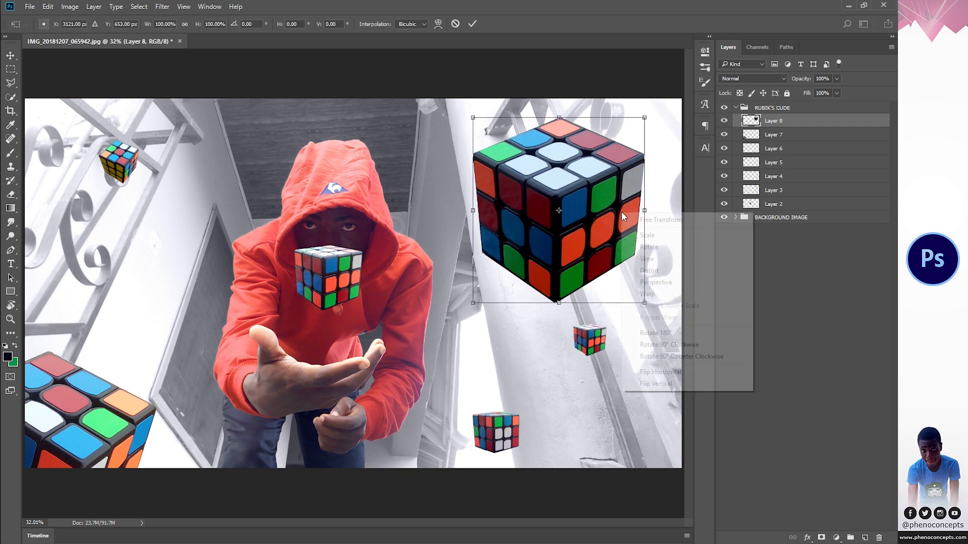
{"action": "left_click", "coordinate": [651, 384]}
{"action": "left_click_drag", "start_coordinate": [533, 263], "coordinate": [640, 112]}
{"action": "left_click", "coordinate": [476, 23]}
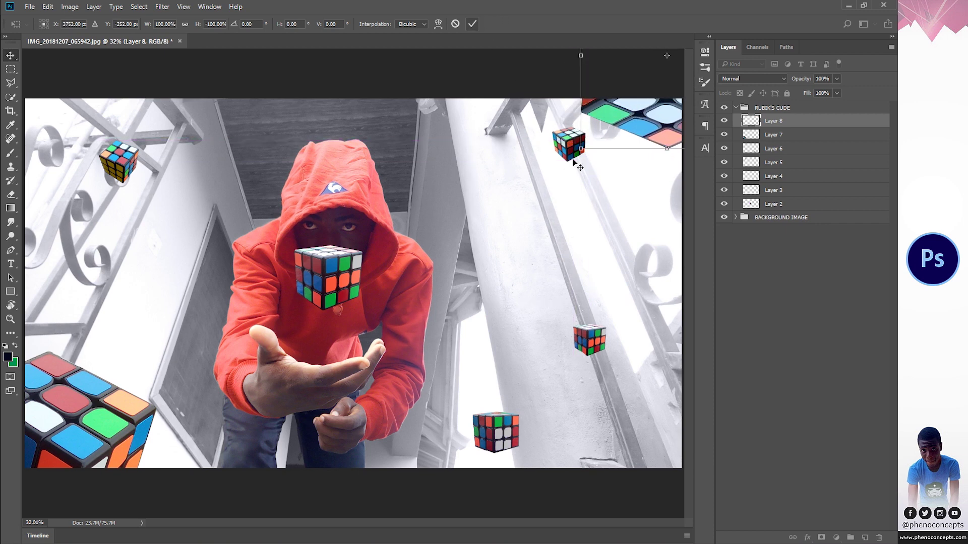
- Reposition the small cubes: Layer 3 beside the hood, Layer 4 right of the man's arm, and Layer 6 near the lower-right edge
{"action": "left_click_drag", "start_coordinate": [577, 146], "coordinate": [464, 181]}
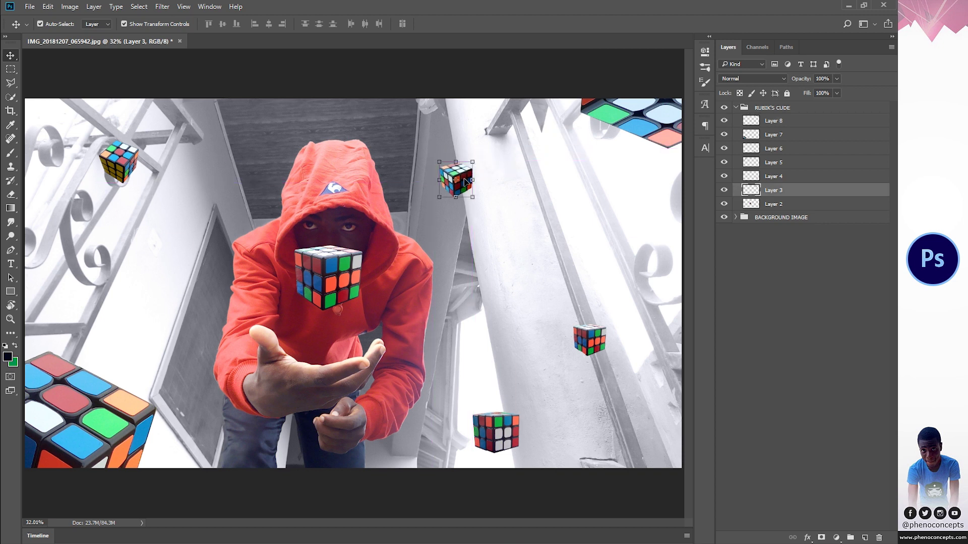
{"action": "left_click_drag", "start_coordinate": [510, 437], "coordinate": [519, 437]}
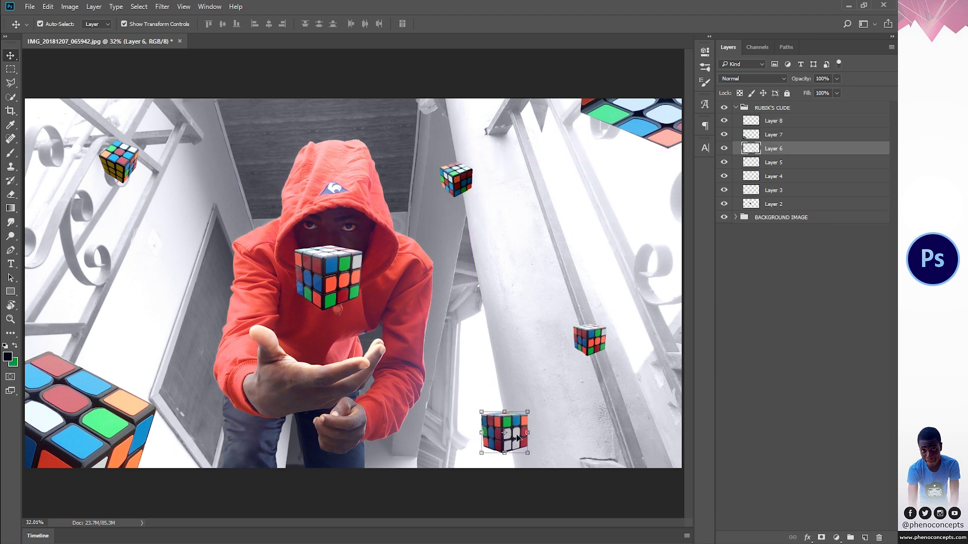
{"action": "left_click_drag", "start_coordinate": [596, 344], "coordinate": [494, 315]}
{"action": "left_click_drag", "start_coordinate": [514, 443], "coordinate": [643, 411]}
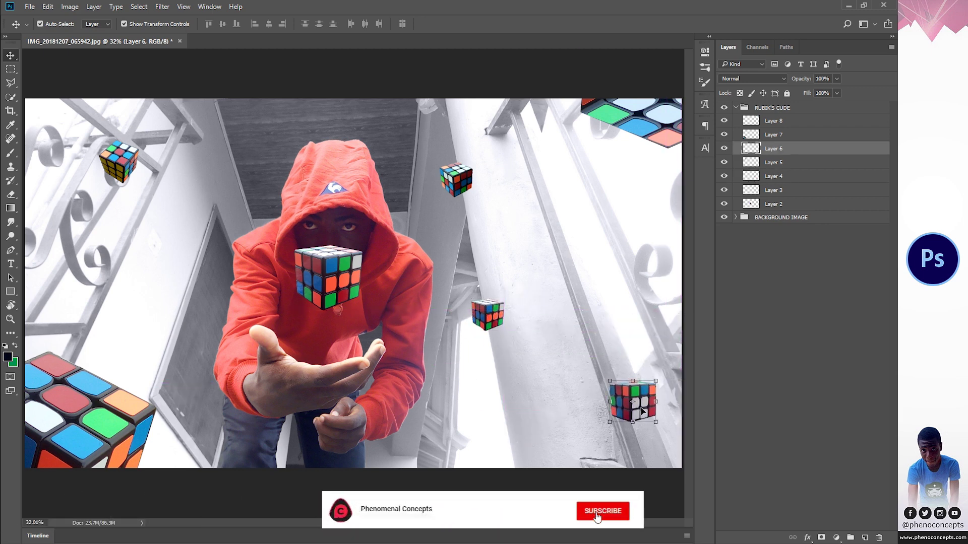
- Duplicate the Layer 5 cube and place the copy, flipped and rotated to about 134°, between the large lower-left cube and the man
{"action": "left_click", "coordinate": [128, 162]}
{"action": "key", "text": "ctrl"}
{"action": "key", "text": "ctrl+j"}
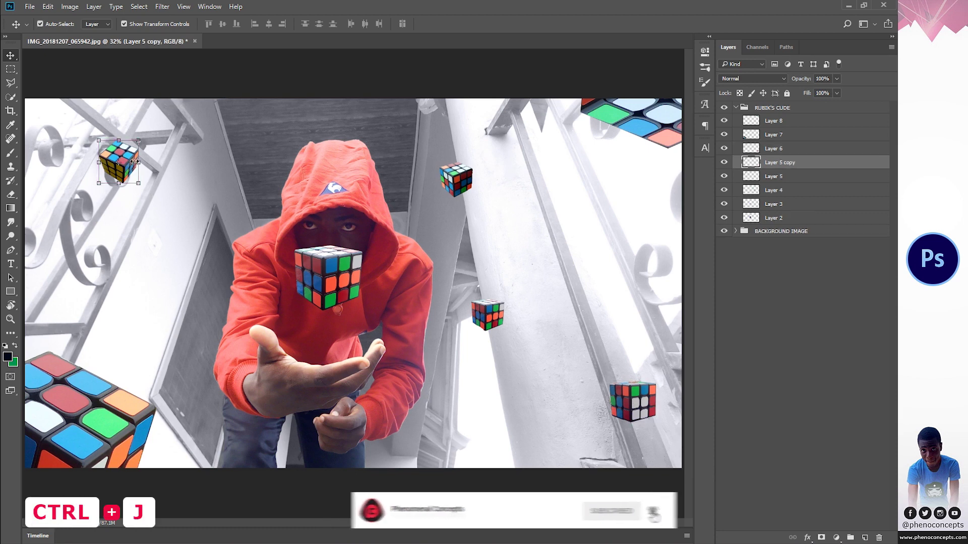
{"action": "key", "text": "ctrl+t"}
{"action": "right_click", "coordinate": [124, 161]}
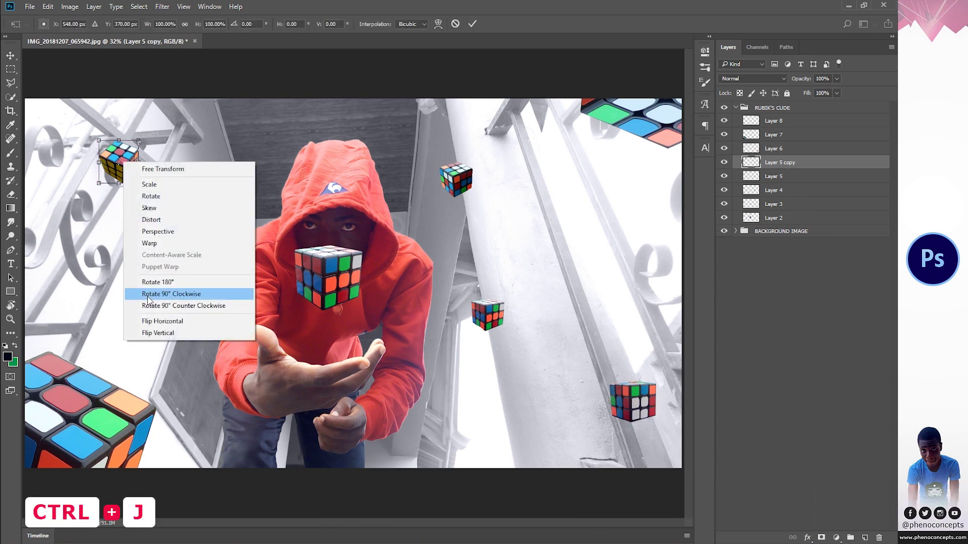
{"action": "left_click", "coordinate": [156, 322]}
{"action": "left_click_drag", "start_coordinate": [130, 161], "coordinate": [164, 358]}
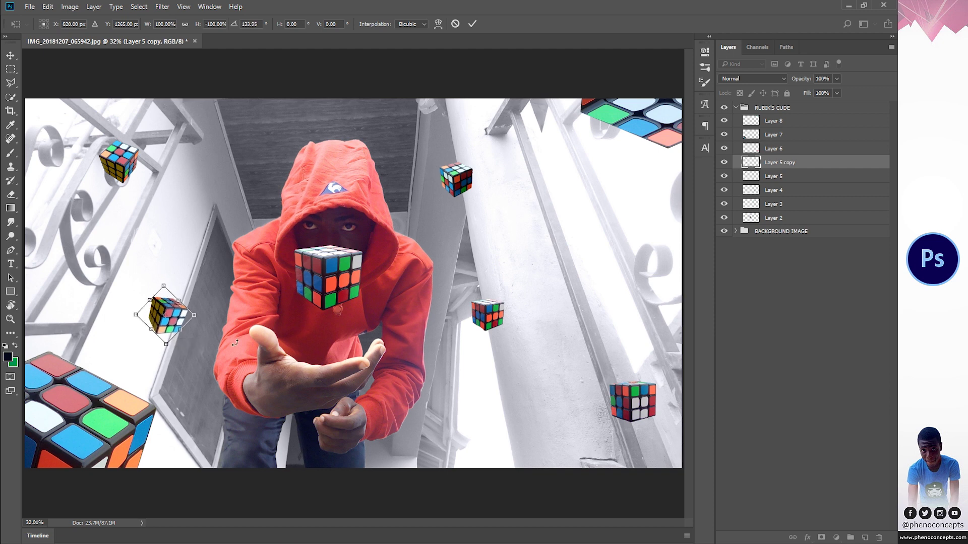
{"action": "left_click", "coordinate": [473, 24]}
{"action": "left_click", "coordinate": [790, 309]}
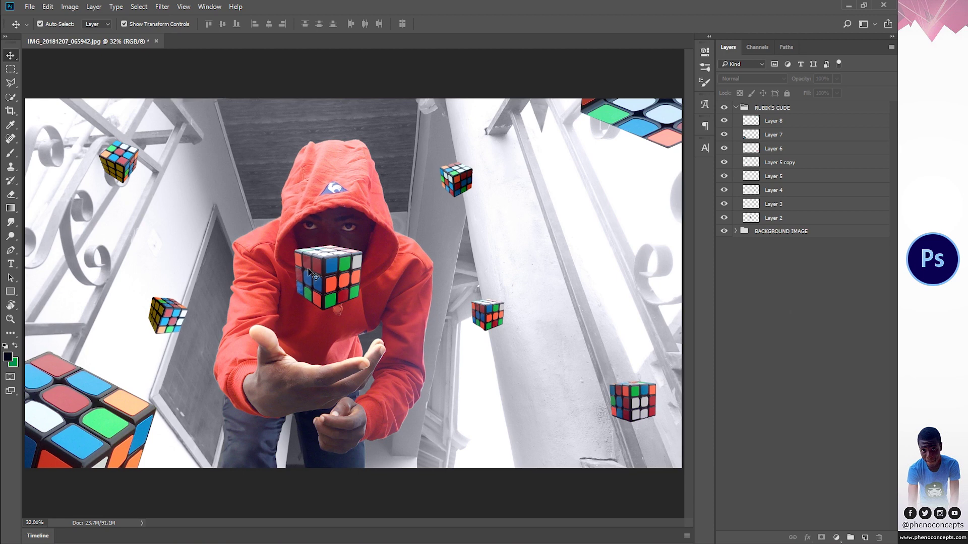
- Put Layer 2 into its own group named MAIN and collapse the group
{"action": "left_click", "coordinate": [799, 219]}
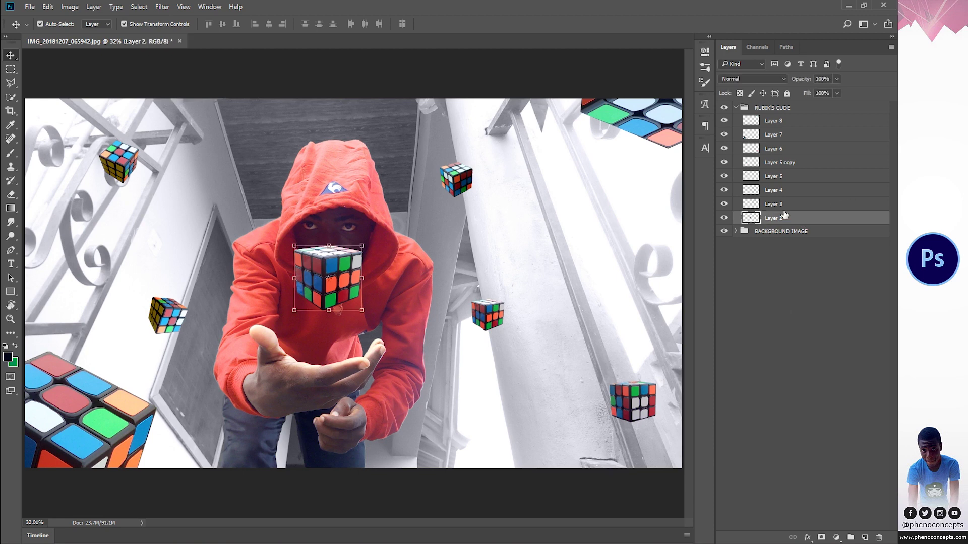
{"action": "key", "text": "ctrl+g"}
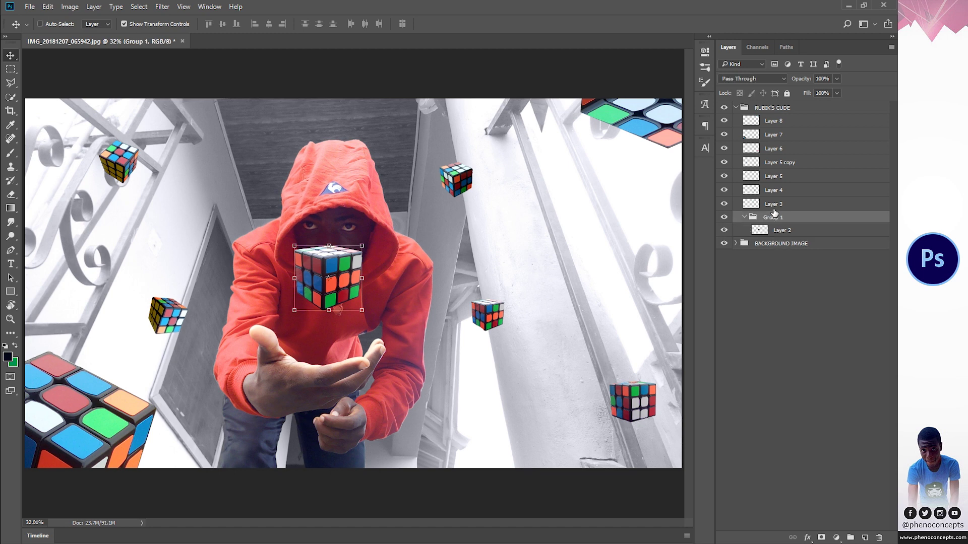
{"action": "double_click", "coordinate": [776, 217]}
{"action": "type", "text": "MAIN"}
{"action": "key", "text": "Return"}
{"action": "left_click", "coordinate": [744, 216]}
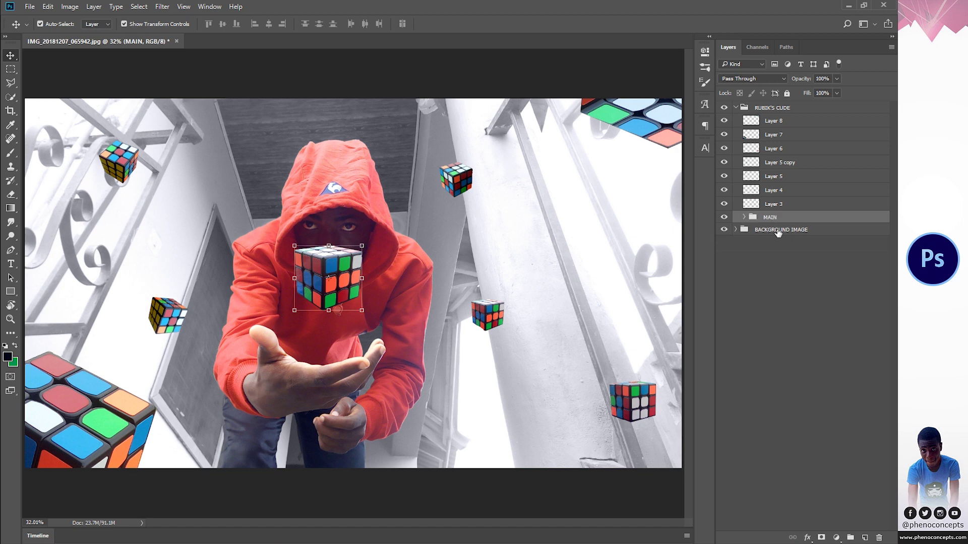
- Apply a Gaussian Blur with a 10-pixel radius to the large lower-left cube on Layer 7
{"action": "left_click", "coordinate": [785, 205]}
{"action": "left_click", "coordinate": [795, 119]}
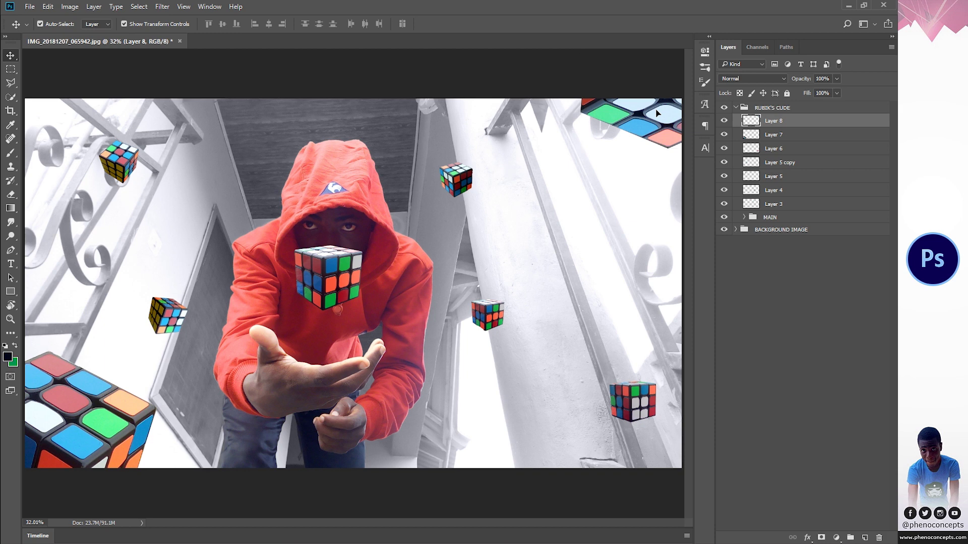
{"action": "left_click", "coordinate": [44, 429]}
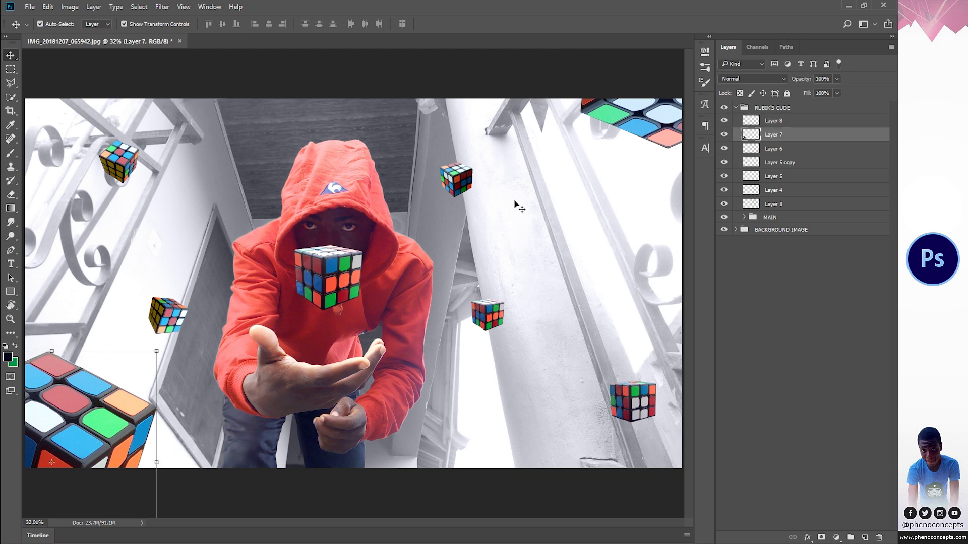
{"action": "left_click", "coordinate": [160, 6]}
{"action": "mouse_move", "coordinate": [174, 127]}
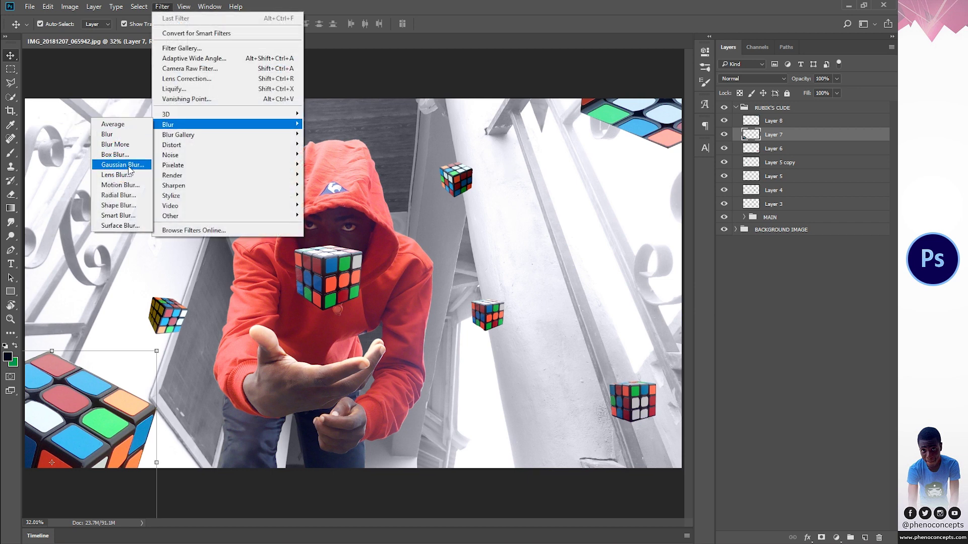
{"action": "left_click", "coordinate": [123, 165]}
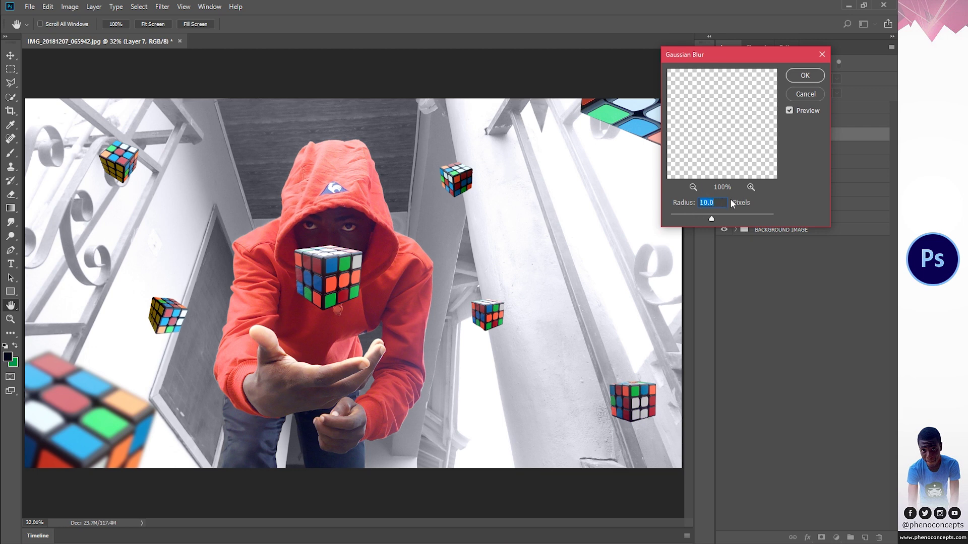
{"action": "left_click", "coordinate": [804, 75]}
- Repeat the same Gaussian Blur on the upper-right corner cube on Layer 8 and deselect the layer
{"action": "left_click", "coordinate": [773, 122]}
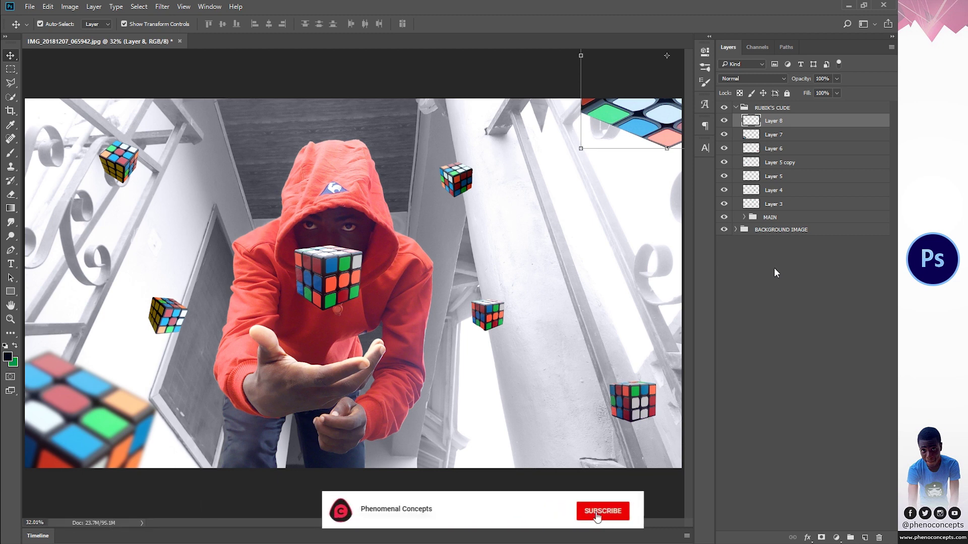
{"action": "key", "text": "ctrl"}
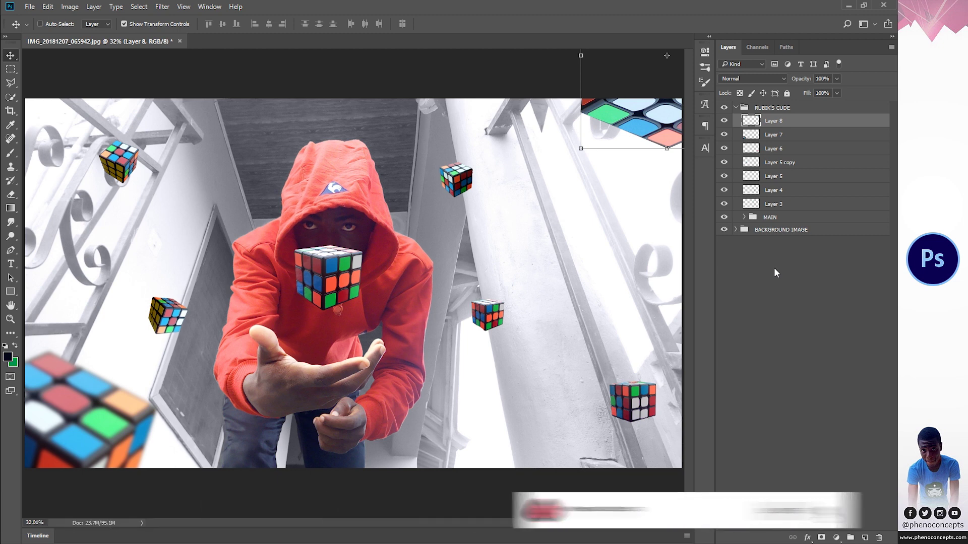
{"action": "key", "text": "ctrl+f"}
{"action": "left_click", "coordinate": [728, 252]}
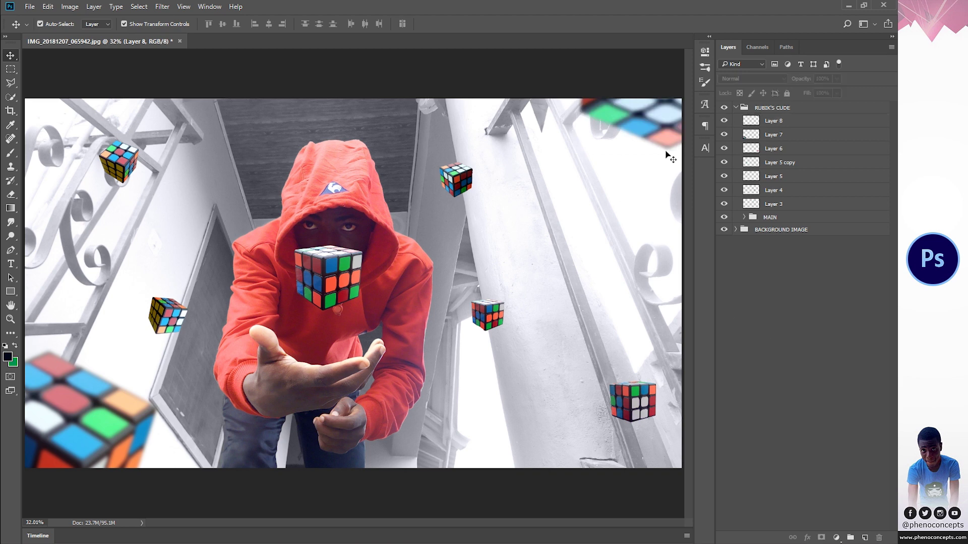
- Apply a Motion Blur at a -35° angle with a 40-pixel distance to the lower-right cube on Layer 6
{"action": "left_click", "coordinate": [781, 149]}
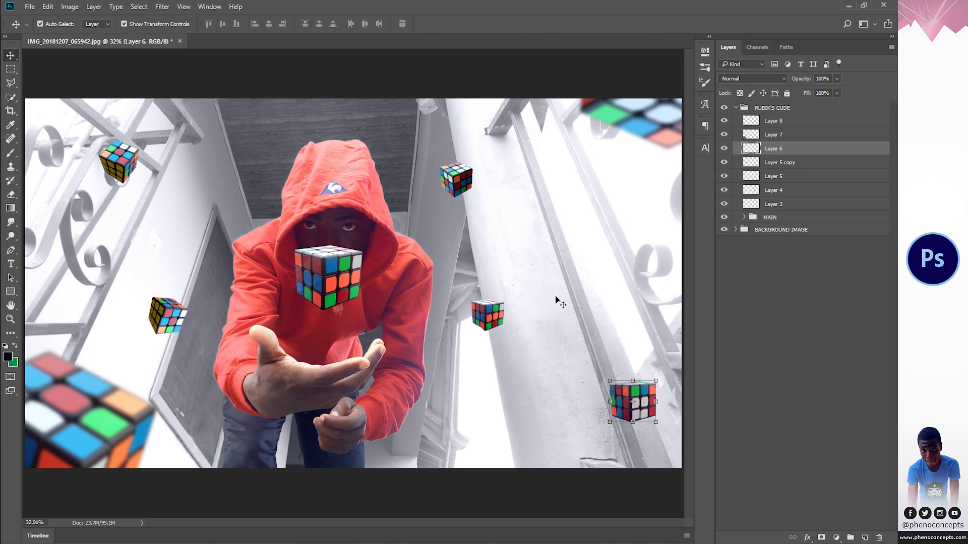
{"action": "left_click", "coordinate": [154, 6]}
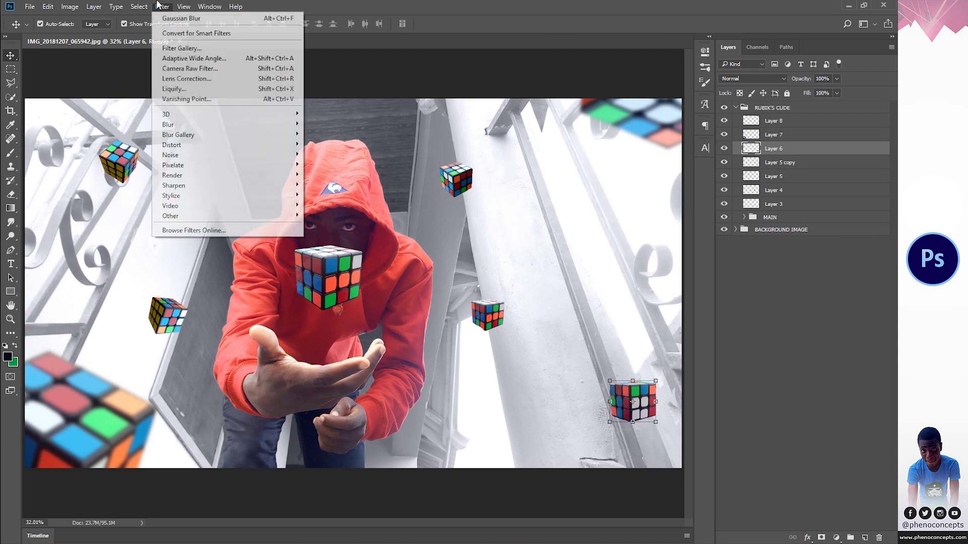
{"action": "mouse_move", "coordinate": [169, 124]}
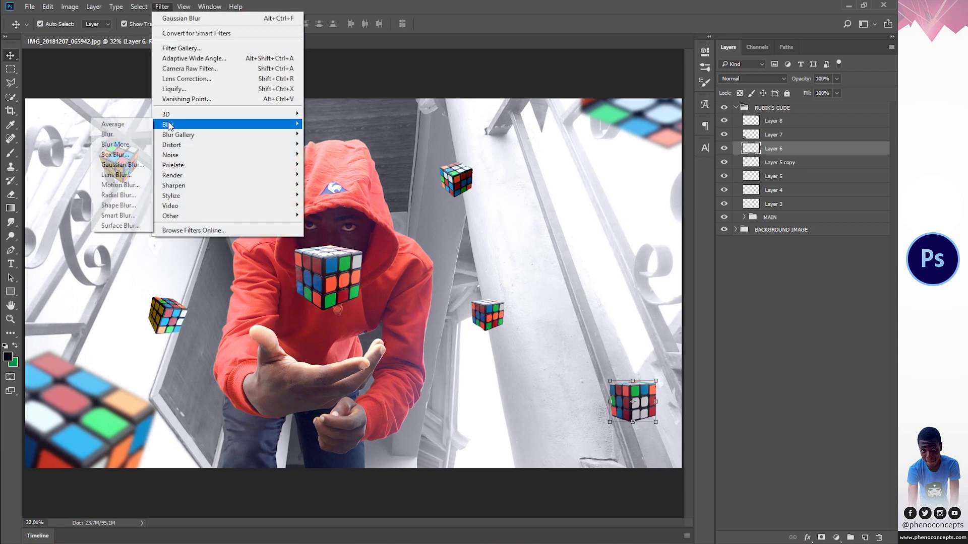
{"action": "left_click", "coordinate": [118, 185]}
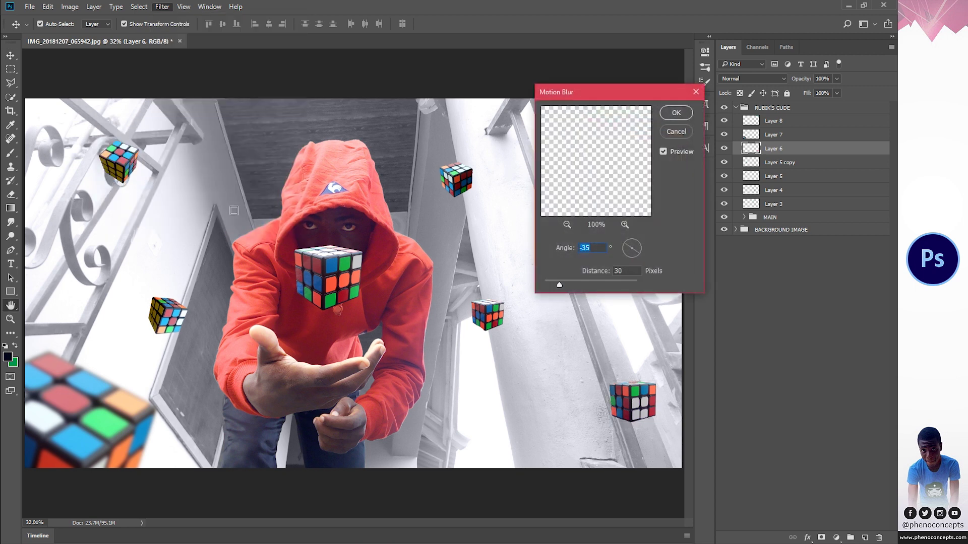
{"action": "left_click_drag", "start_coordinate": [644, 100], "coordinate": [698, 76]}
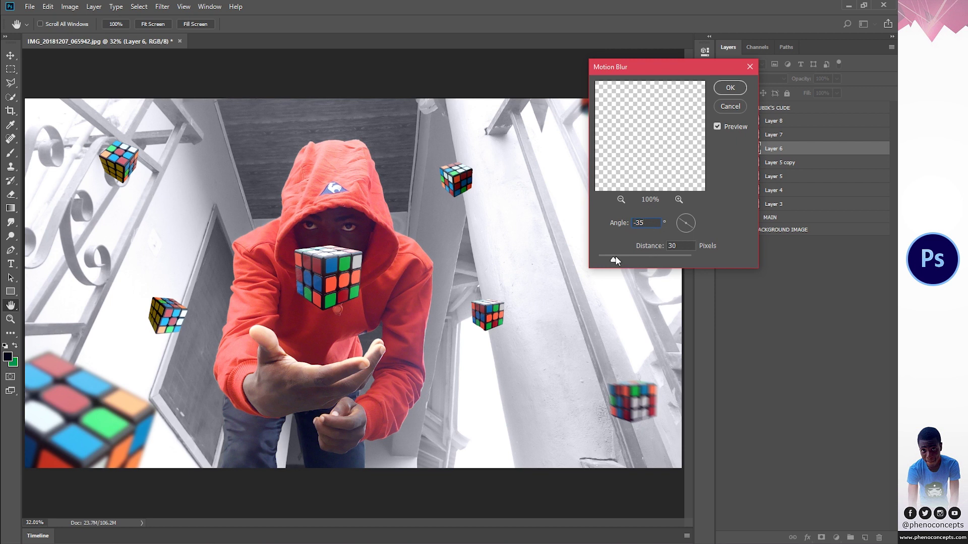
{"action": "left_click_drag", "start_coordinate": [622, 256], "coordinate": [615, 257]}
{"action": "type", "text": "40"}
{"action": "left_click", "coordinate": [730, 87]}
{"action": "key", "text": "v"}
- Apply a Motion Blur at a 45° angle with a 20-pixel distance to the cube on Layer 5 copy
{"action": "left_click", "coordinate": [168, 315]}
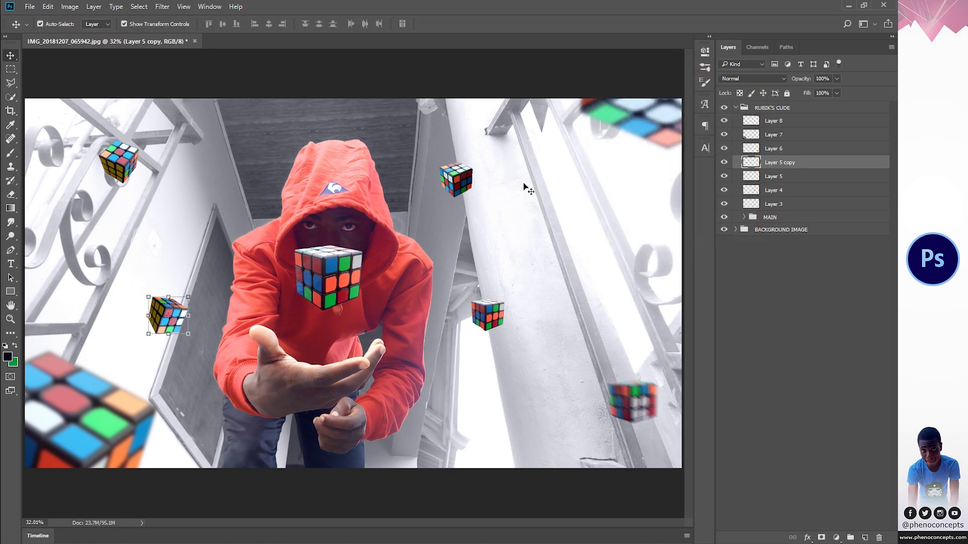
{"action": "left_click", "coordinate": [162, 7]}
{"action": "mouse_move", "coordinate": [175, 126]}
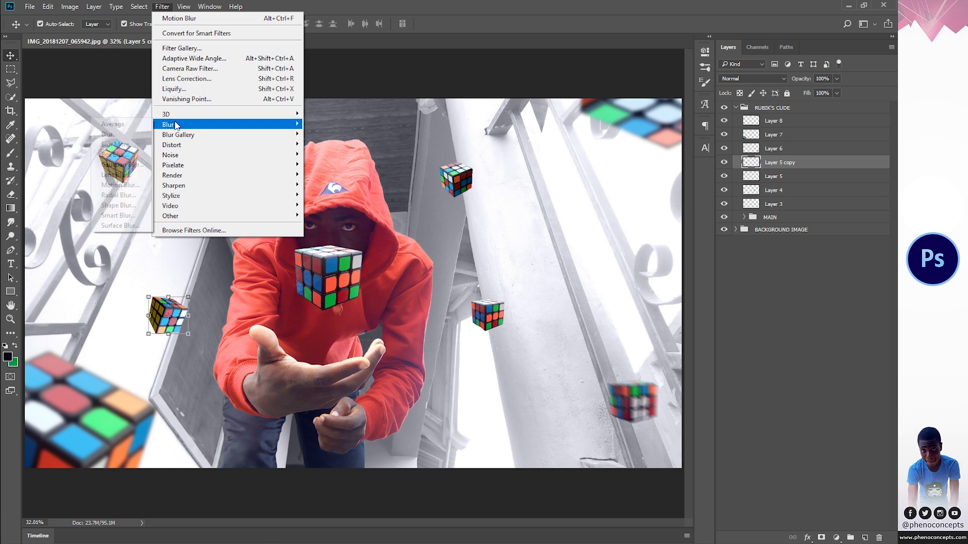
{"action": "left_click", "coordinate": [126, 185]}
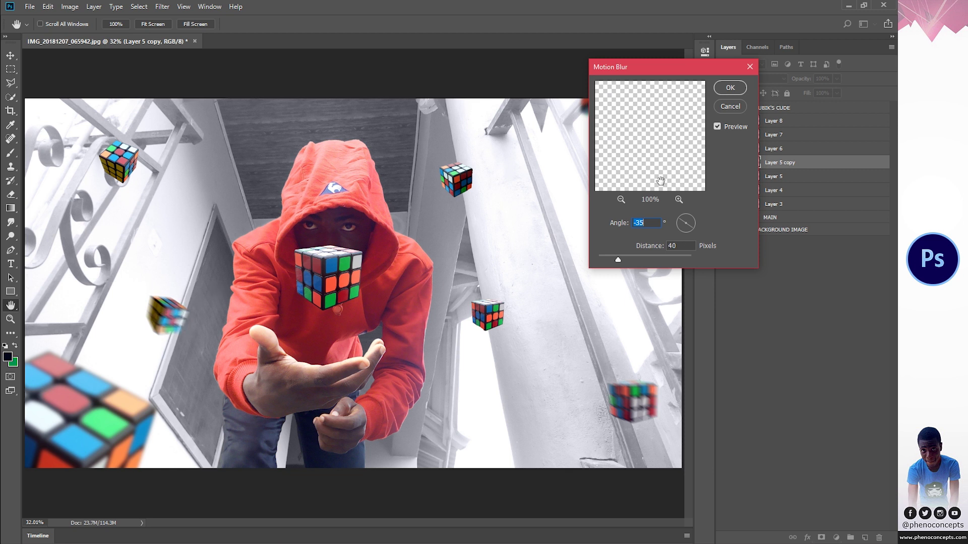
{"action": "left_click", "coordinate": [690, 219]}
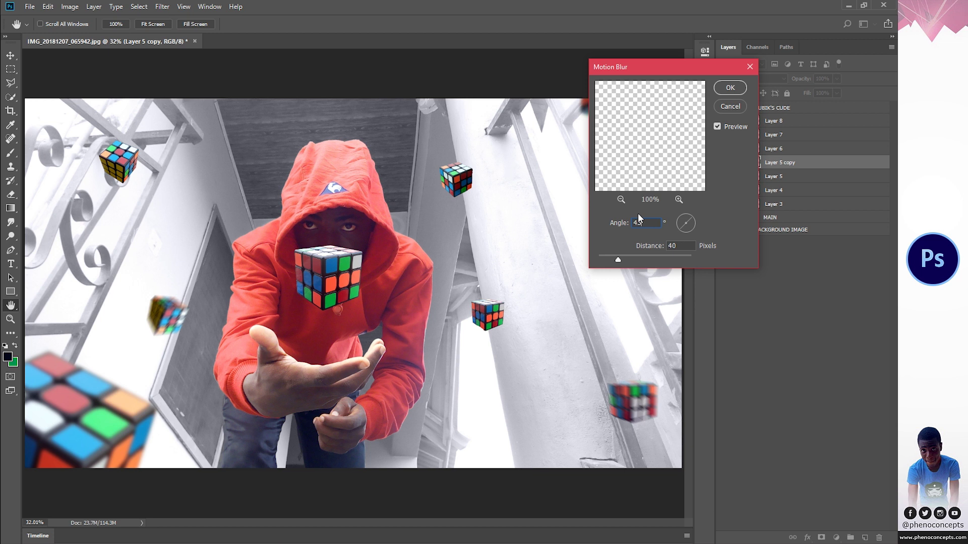
{"action": "type", "text": "45"}
{"action": "key", "text": "Tab"}
{"action": "type", "text": "20"}
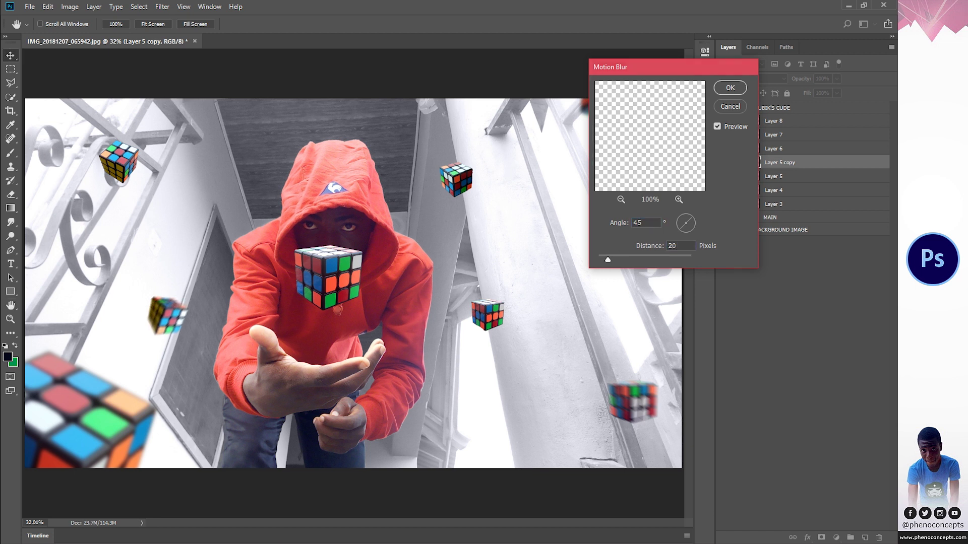
{"action": "key", "text": "Return"}
- Move the upper-left Layer 5 cube closer to the man and apply a Motion Blur of 45° and 50 pixels
{"action": "left_click_drag", "start_coordinate": [119, 162], "coordinate": [206, 154]}
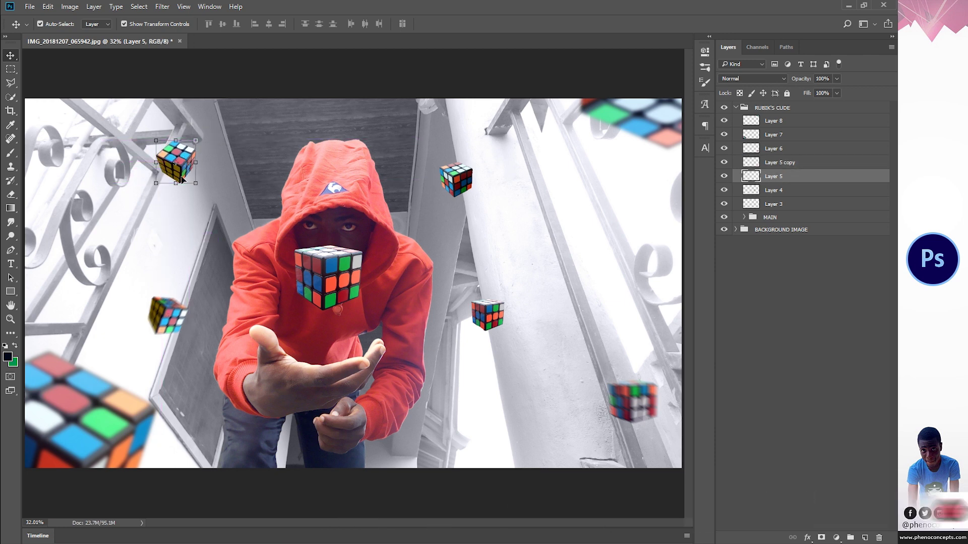
{"action": "left_click", "coordinate": [163, 6]}
{"action": "mouse_move", "coordinate": [170, 135]}
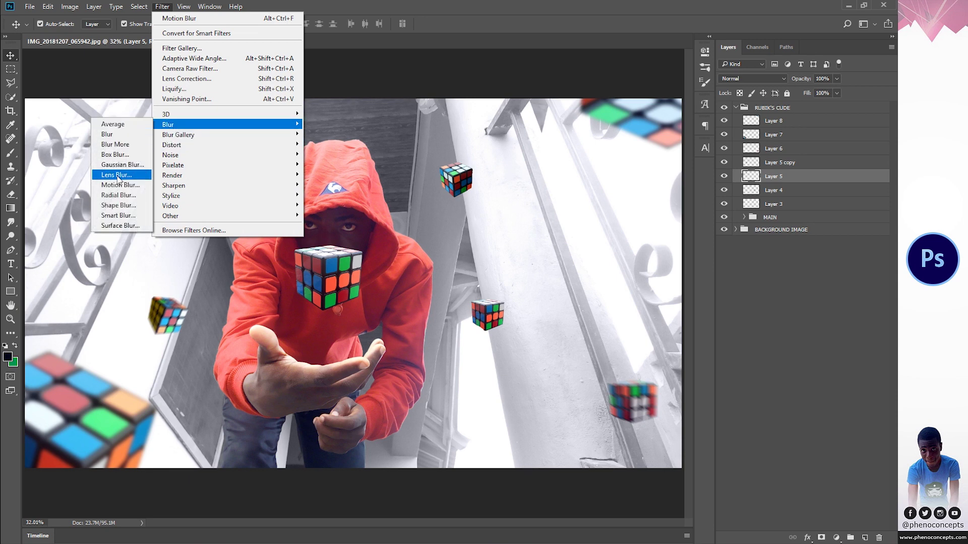
{"action": "left_click", "coordinate": [126, 187]}
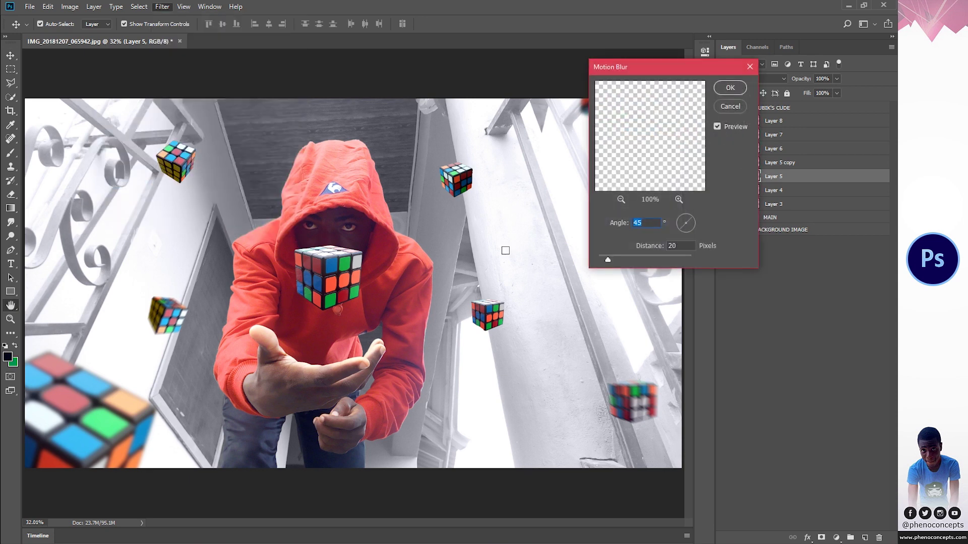
{"action": "left_click", "coordinate": [622, 257]}
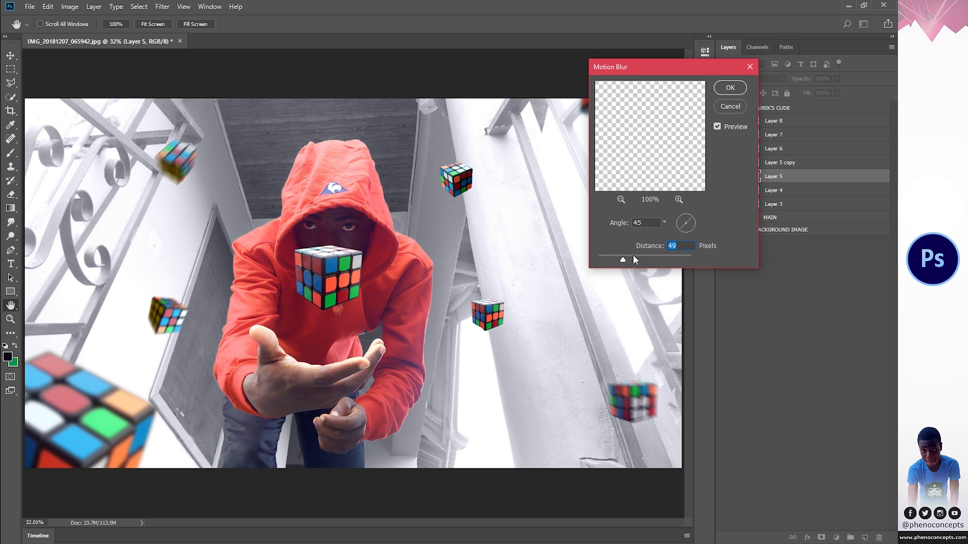
{"action": "type", "text": "50"}
{"action": "left_click", "coordinate": [743, 85]}
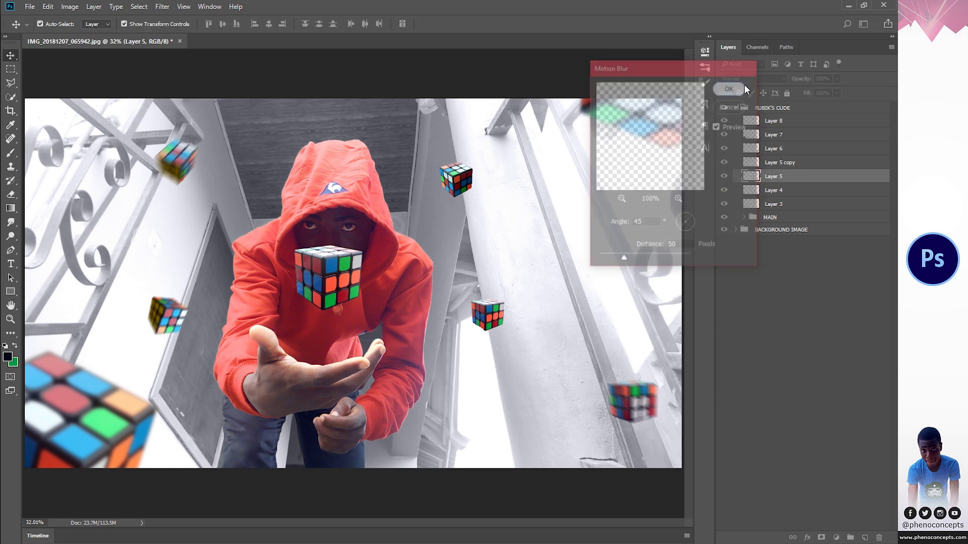
- Apply a Motion Blur at a -58° angle with a 30-pixel distance to the Layer 3 cube beside the man's hood
{"action": "left_click", "coordinate": [455, 179]}
{"action": "left_click", "coordinate": [162, 7]}
{"action": "mouse_move", "coordinate": [183, 146]}
{"action": "mouse_move", "coordinate": [168, 124]}
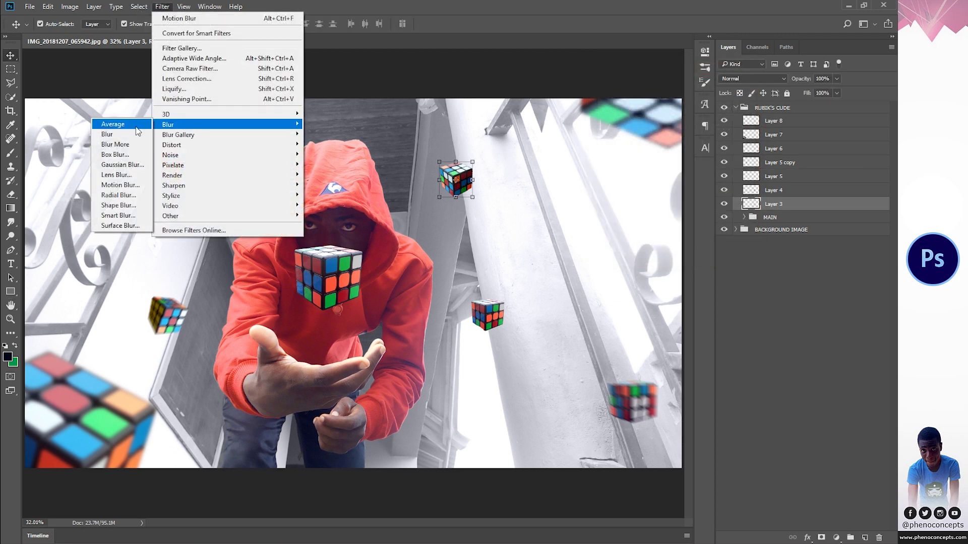
{"action": "left_click", "coordinate": [123, 183]}
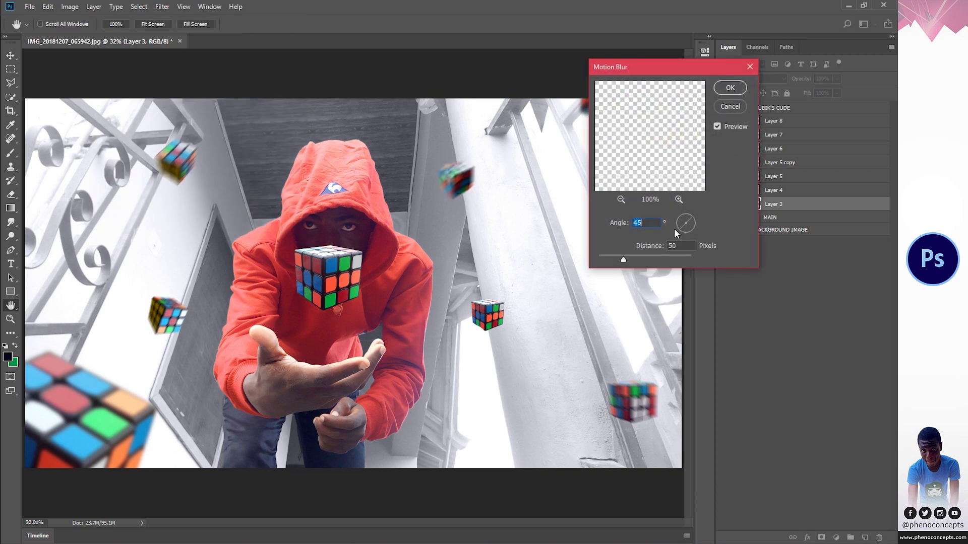
{"action": "left_click_drag", "start_coordinate": [684, 222], "coordinate": [684, 221]}
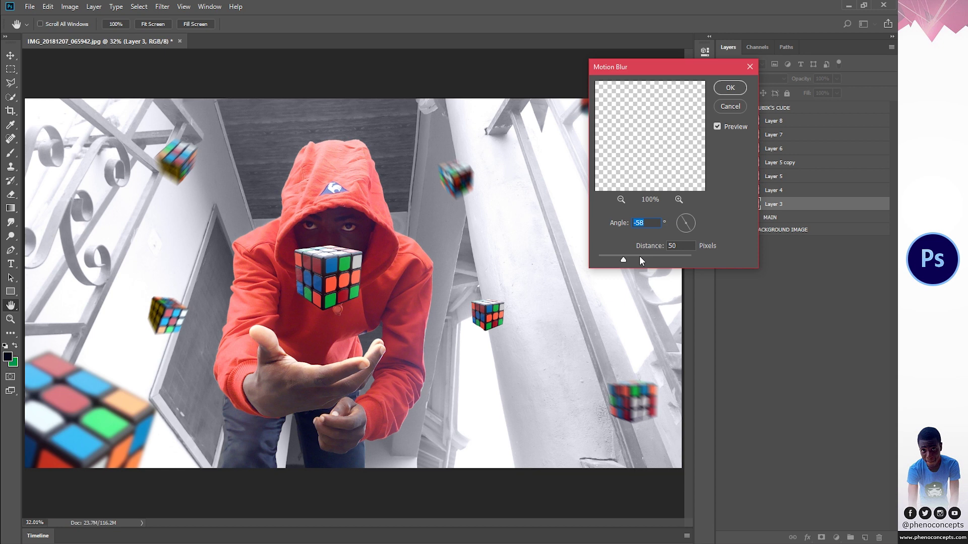
{"action": "key", "text": "Tab"}
{"action": "type", "text": "30"}
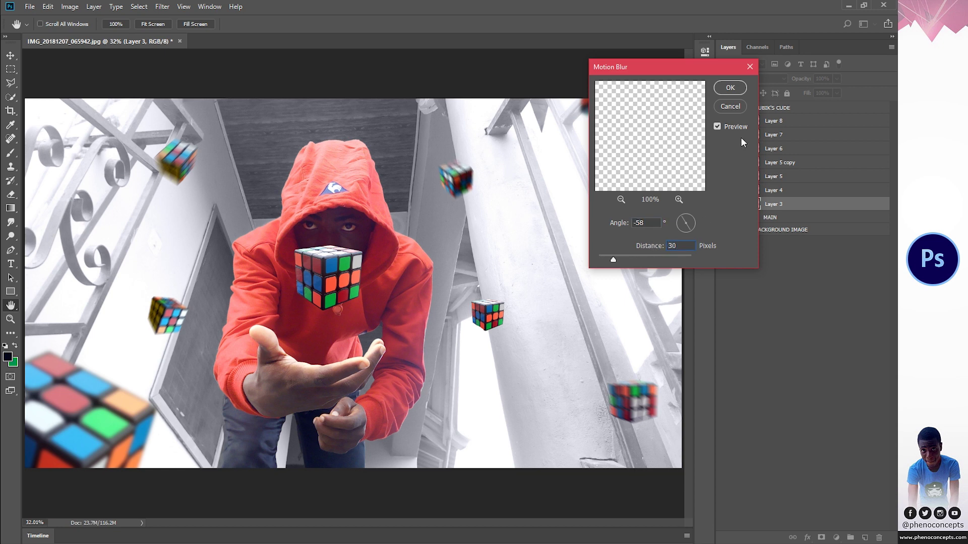
{"action": "left_click", "coordinate": [730, 88]}
- Apply a Motion Blur at a 45° angle with a 30-pixel distance to the Layer 4 cube beside the man's arm
{"action": "left_click", "coordinate": [488, 310]}
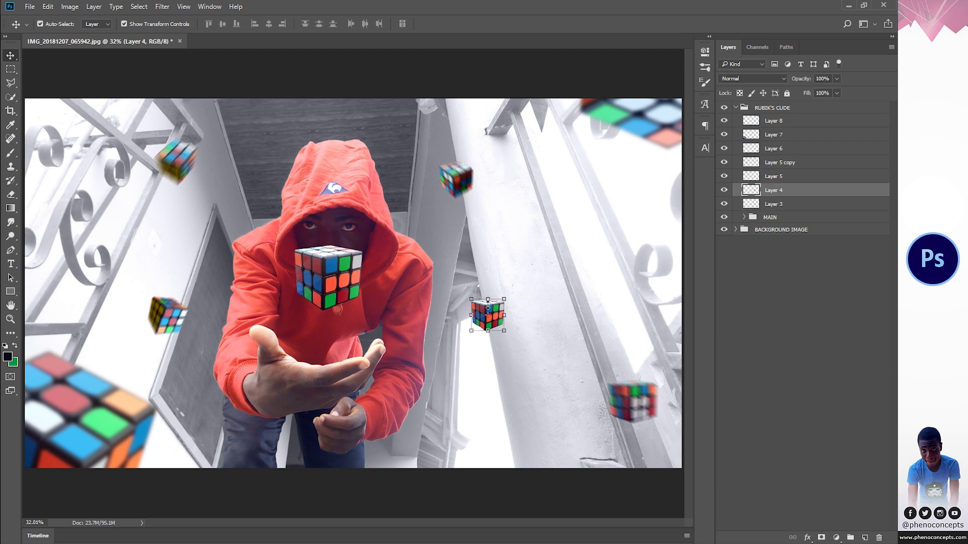
{"action": "left_click", "coordinate": [162, 6]}
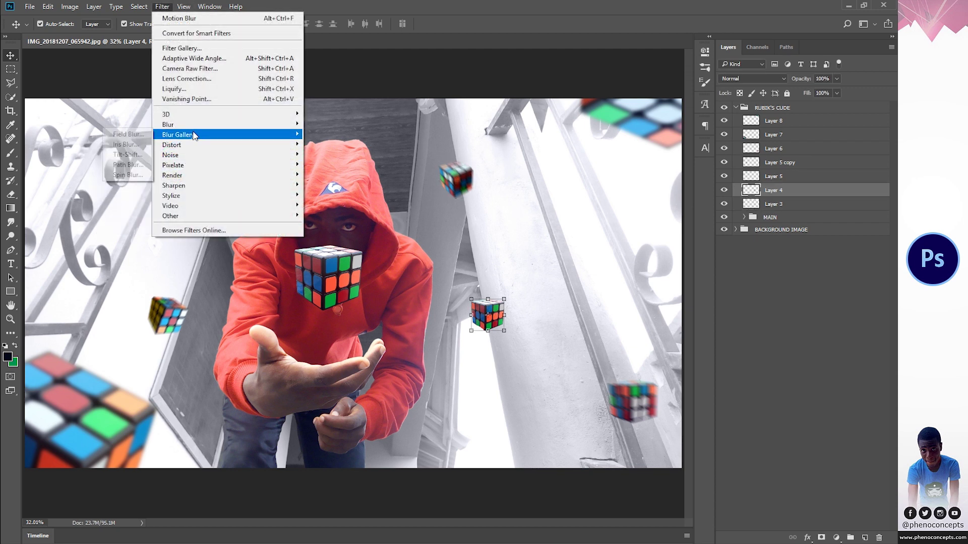
{"action": "mouse_move", "coordinate": [184, 125]}
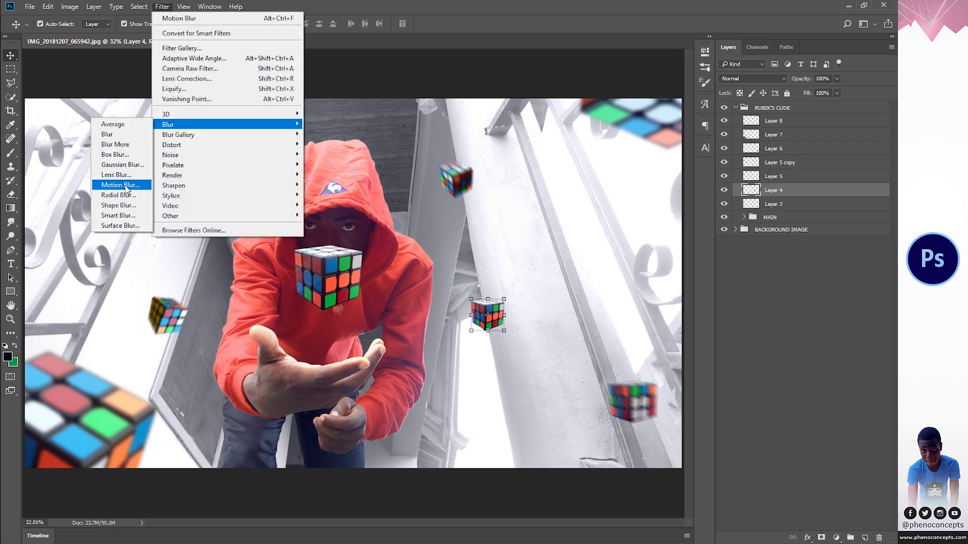
{"action": "left_click", "coordinate": [121, 185]}
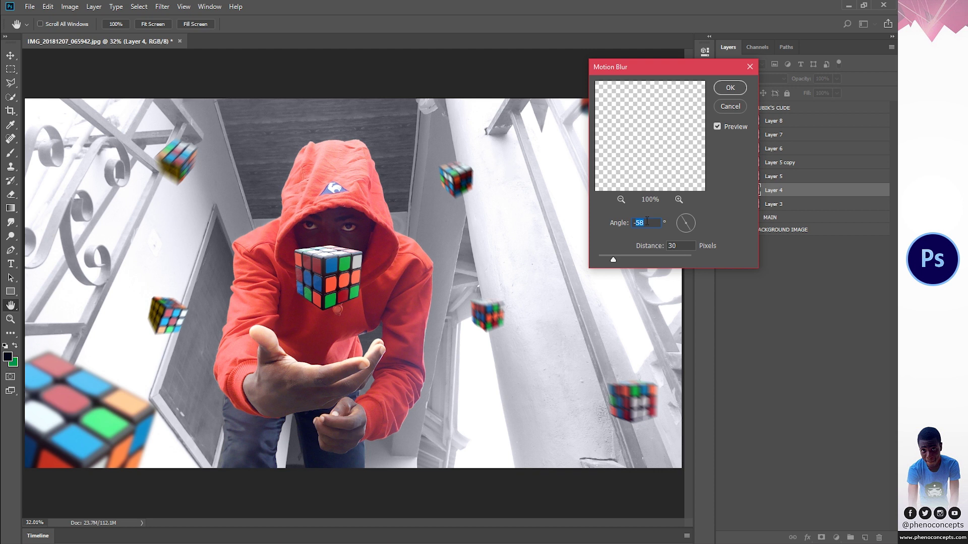
{"action": "type", "text": "-65"}
{"action": "key", "text": "BackSpace"}
{"action": "type", "text": "45"}
{"action": "left_click", "coordinate": [728, 90]}
- Move the blurred Layer 4 cube slightly downward and deselect its layer
{"action": "key", "text": "v"}
{"action": "left_click_drag", "start_coordinate": [493, 307], "coordinate": [492, 322]}
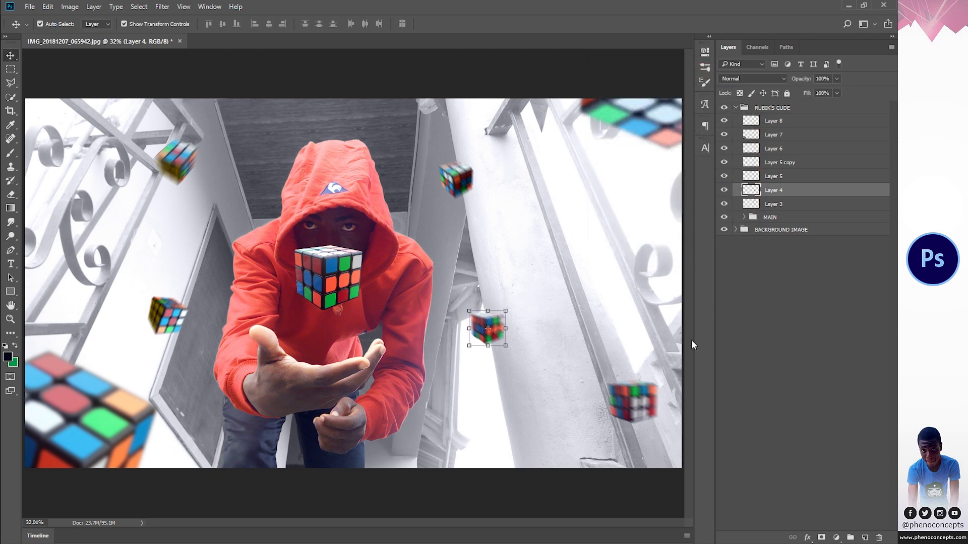
{"action": "left_click", "coordinate": [802, 334]}
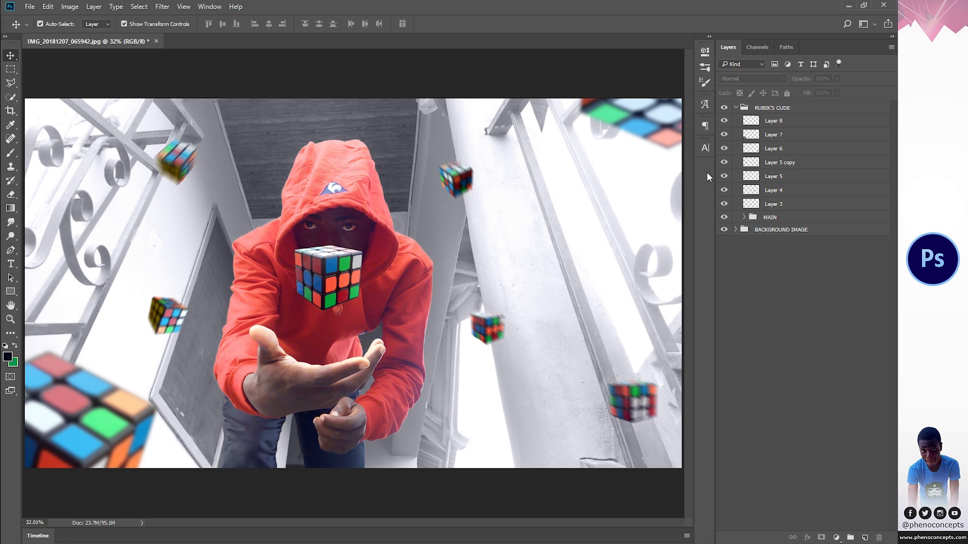
- Add a Gradient Overlay layer style to the main cube on Layer 2, above the man's hand
{"action": "left_click", "coordinate": [328, 287]}
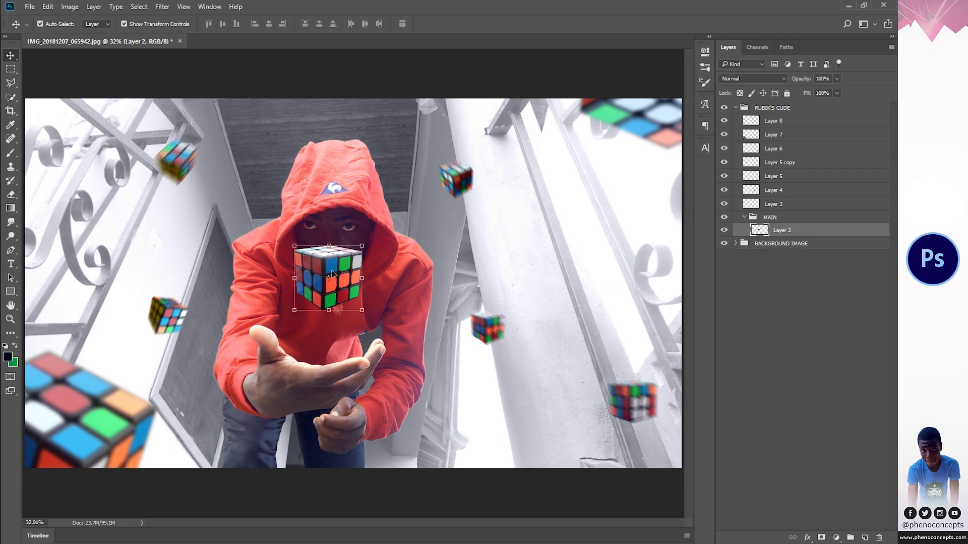
{"action": "key", "text": "z"}
{"action": "left_click_drag", "start_coordinate": [301, 322], "coordinate": [355, 241]}
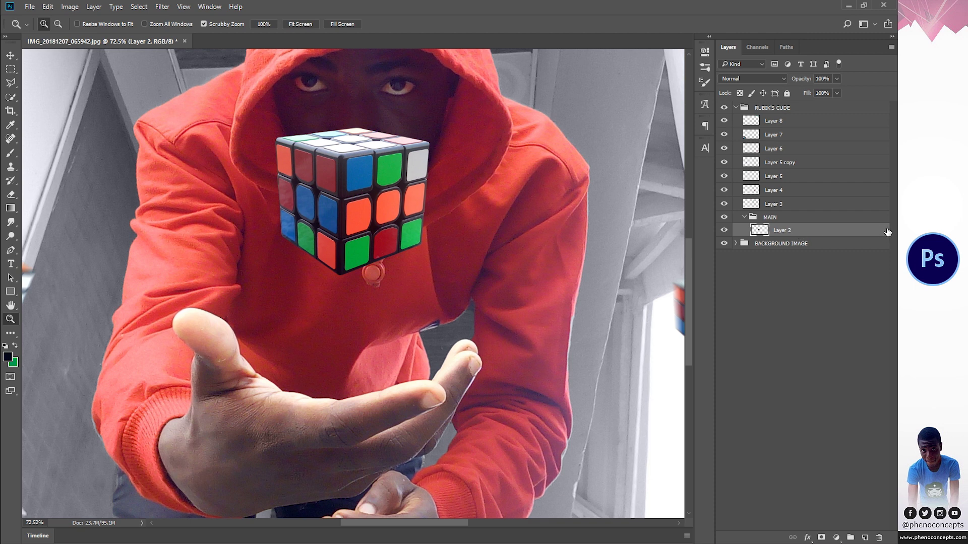
{"action": "key", "text": "h"}
{"action": "left_click", "coordinate": [807, 537]}
{"action": "left_click", "coordinate": [809, 367]}
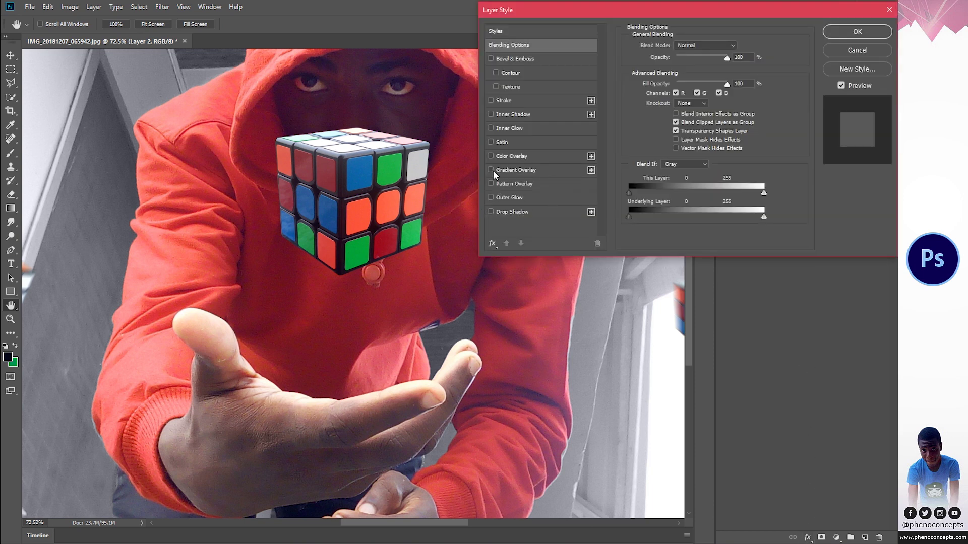
{"action": "left_click", "coordinate": [512, 170]}
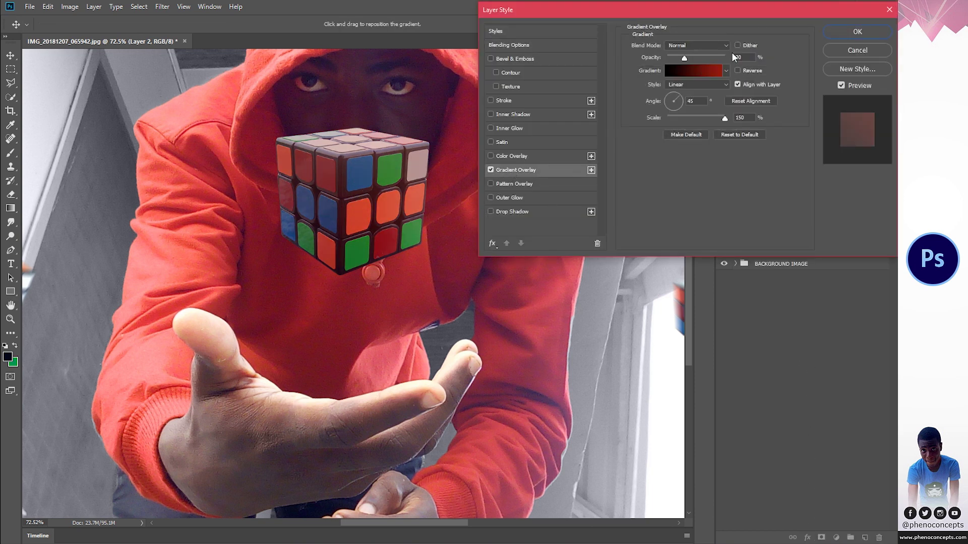
- Change the overlay gradient to the Foreground to Transparent preset with both colour stops set to black (000000)
{"action": "left_click", "coordinate": [680, 71]}
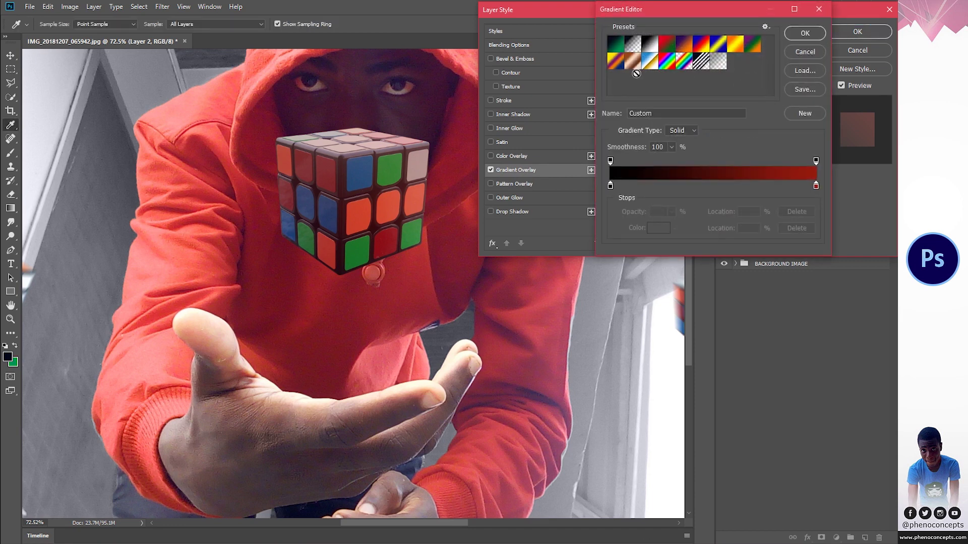
{"action": "left_click", "coordinate": [632, 47]}
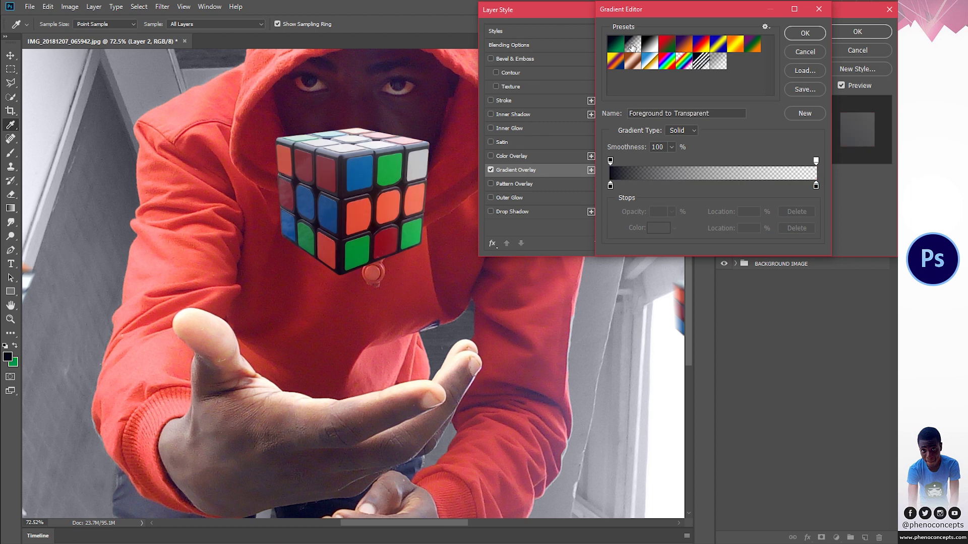
{"action": "left_click", "coordinate": [610, 185]}
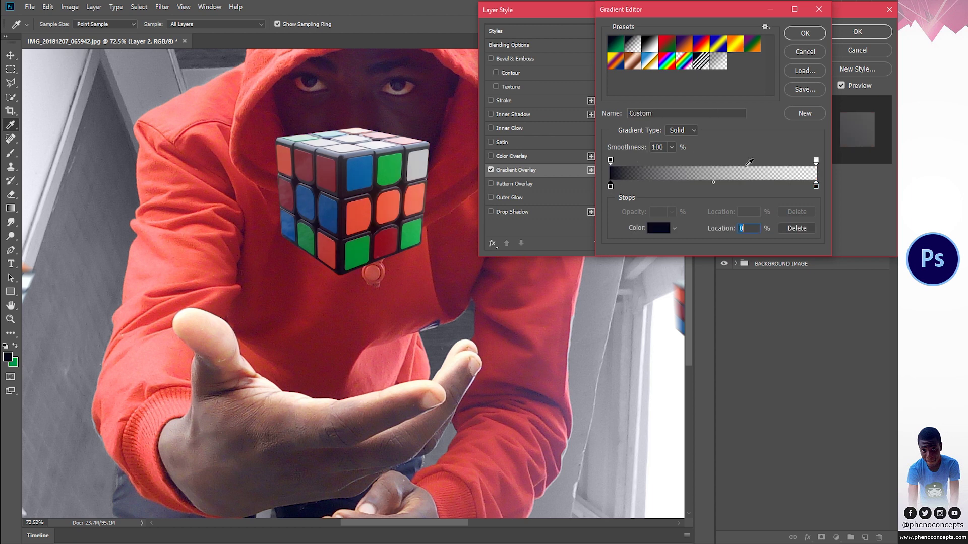
{"action": "left_click", "coordinate": [815, 186]}
{"action": "double_click", "coordinate": [610, 186]}
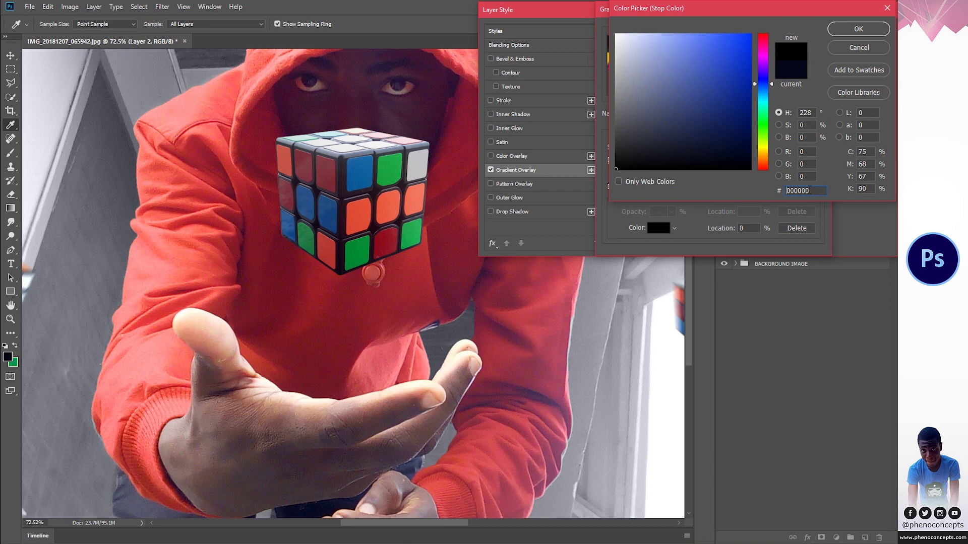
{"action": "left_click", "coordinate": [851, 33]}
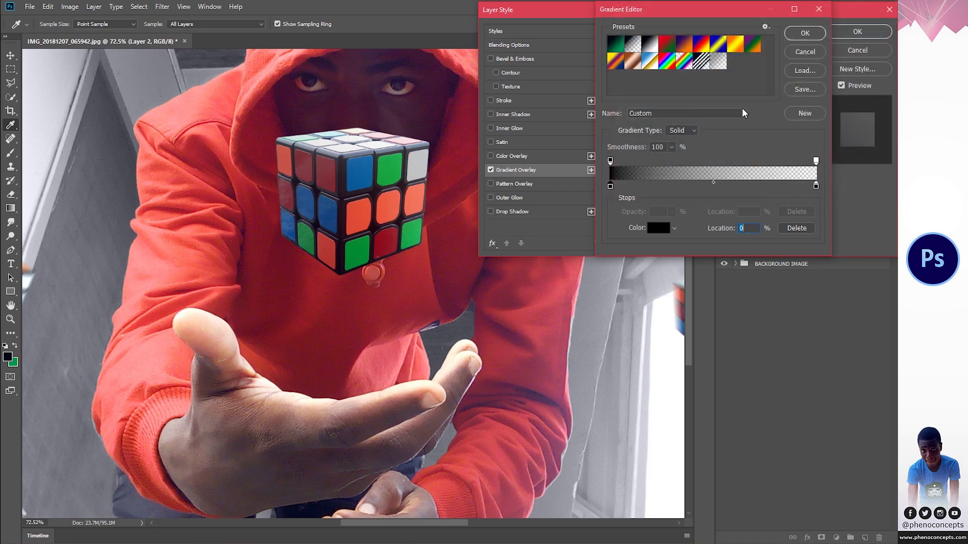
{"action": "left_click", "coordinate": [816, 186]}
{"action": "left_click", "coordinate": [659, 229]}
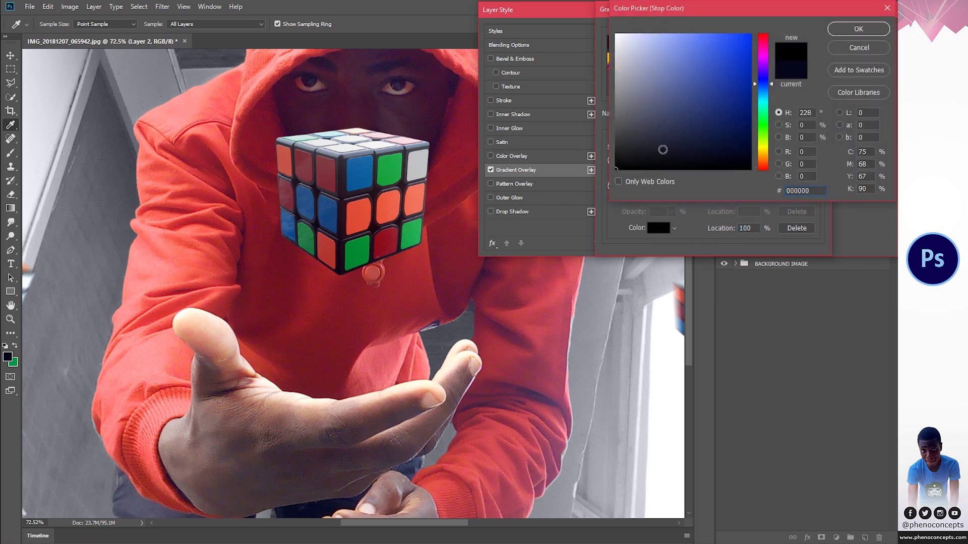
{"action": "left_click", "coordinate": [858, 29]}
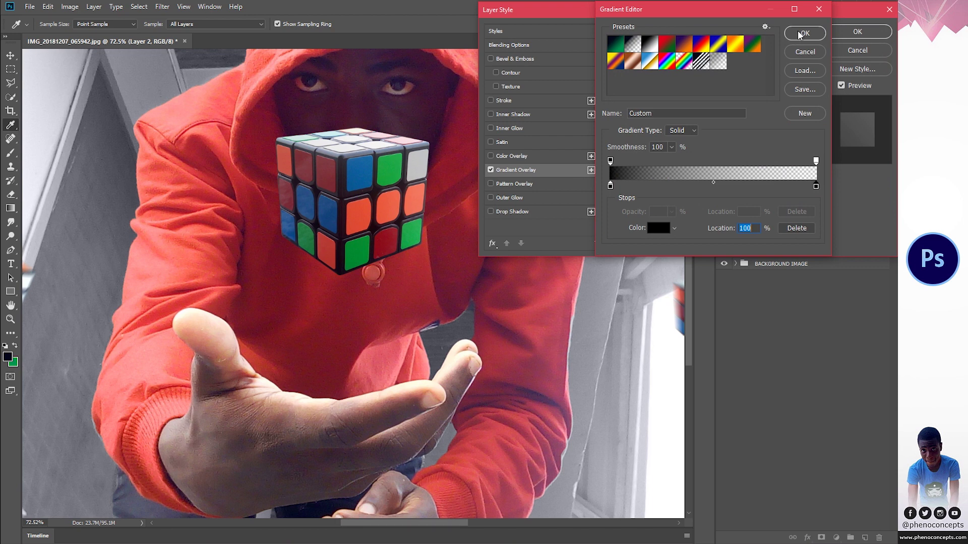
{"action": "left_click", "coordinate": [802, 33]}
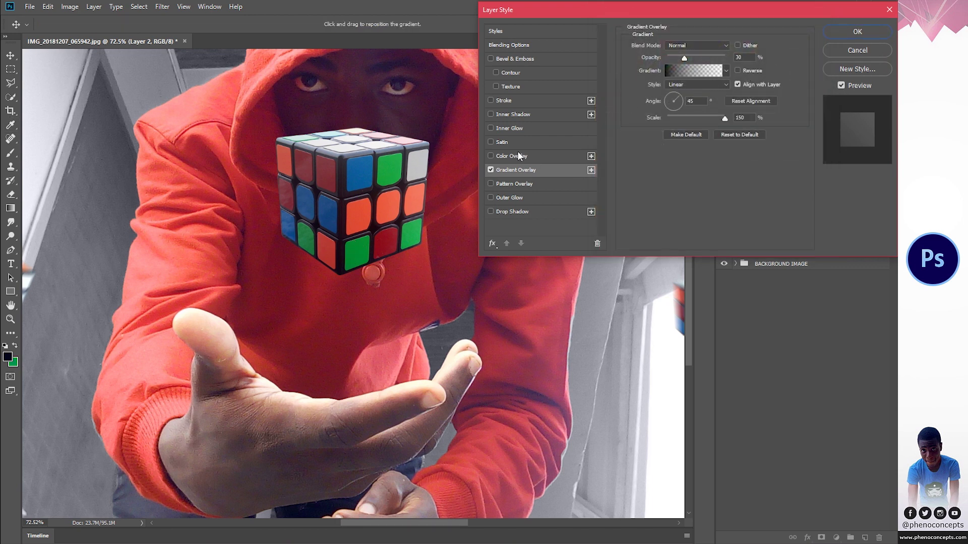
- Set the gradient overlay to 100% opacity and a 90° angle, and reposition the gradient downward over the main cube
{"action": "left_click_drag", "start_coordinate": [359, 135], "coordinate": [350, 198]}
{"action": "left_click_drag", "start_coordinate": [701, 58], "coordinate": [757, 56]}
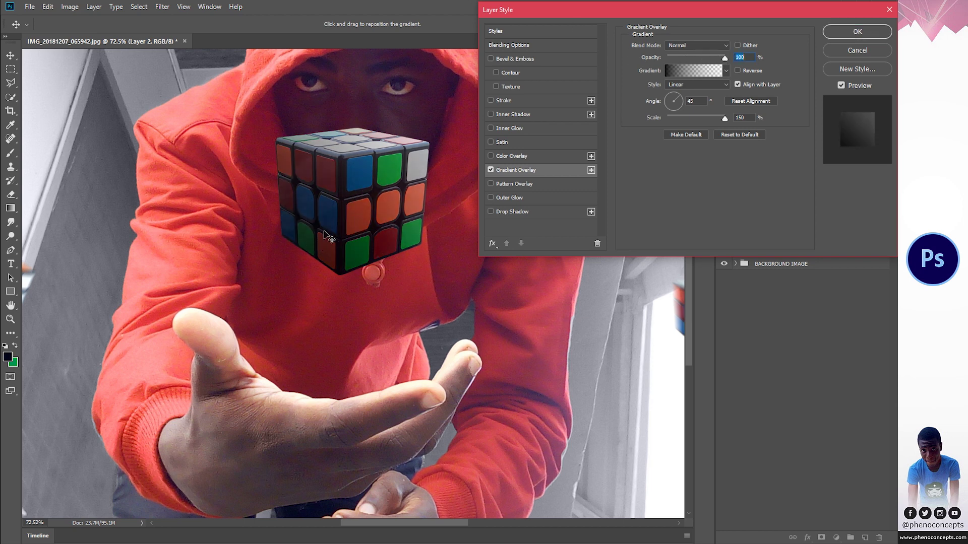
{"action": "left_click_drag", "start_coordinate": [357, 193], "coordinate": [359, 222]}
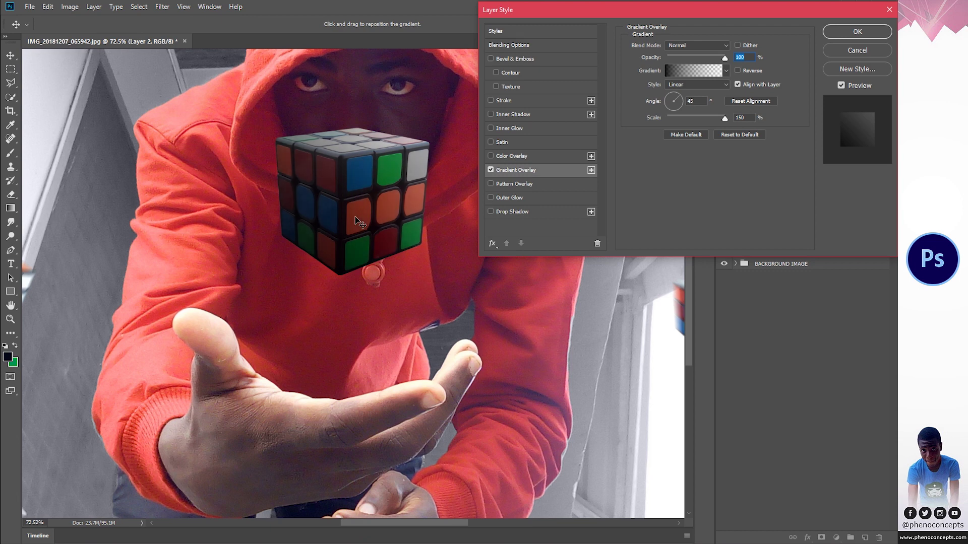
{"action": "left_click", "coordinate": [695, 102]}
{"action": "type", "text": "90"}
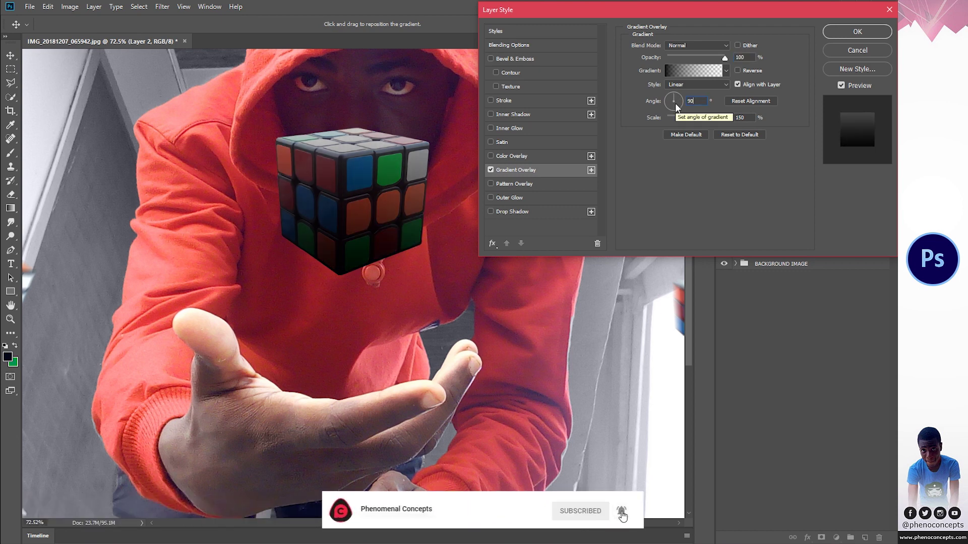
{"action": "left_click_drag", "start_coordinate": [346, 247], "coordinate": [348, 277]}
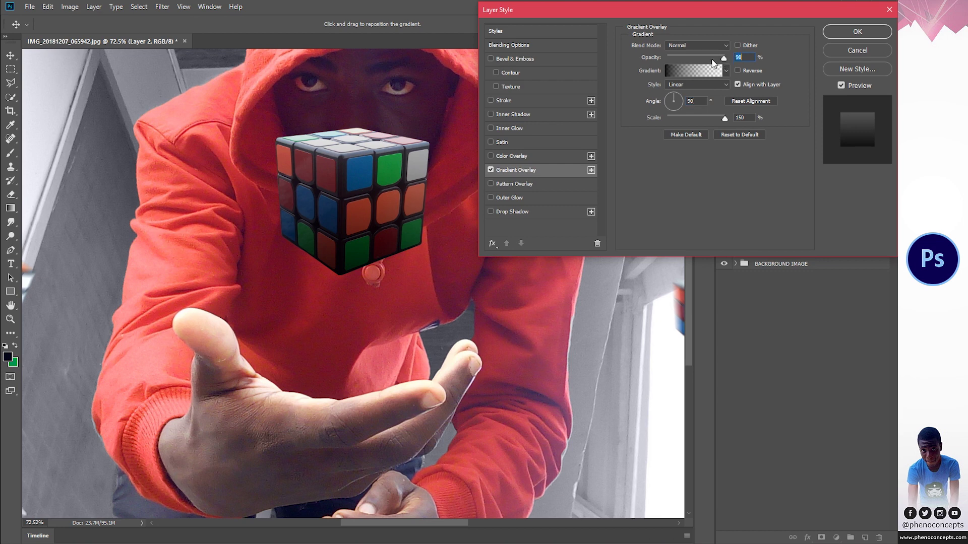
- Lower the gradient overlay's opacity to 50% and apply the layer style
{"action": "left_click_drag", "start_coordinate": [723, 58], "coordinate": [697, 58]}
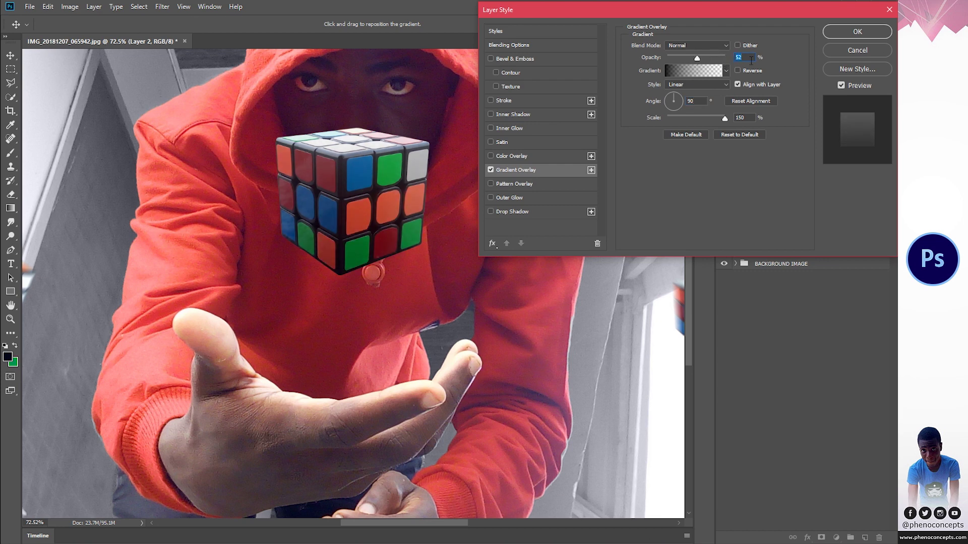
{"action": "type", "text": "50"}
{"action": "key", "text": "z"}
{"action": "left_click", "coordinate": [837, 31]}
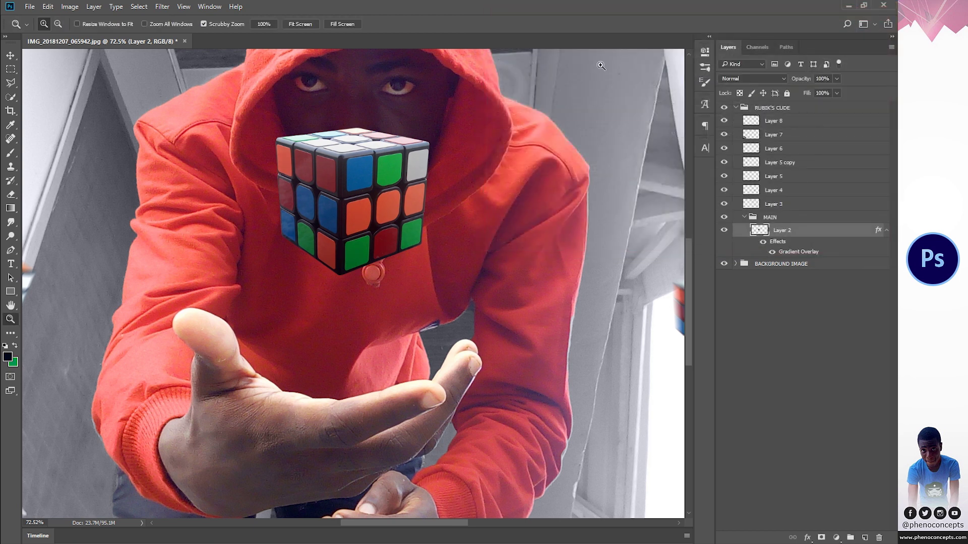
- Compare the main cube with and without its gradient overlay and check the shading in the whole composite
{"action": "left_click", "coordinate": [301, 23]}
{"action": "left_click_drag", "start_coordinate": [326, 321], "coordinate": [354, 318]}
{"action": "key", "text": "ctrl+z"}
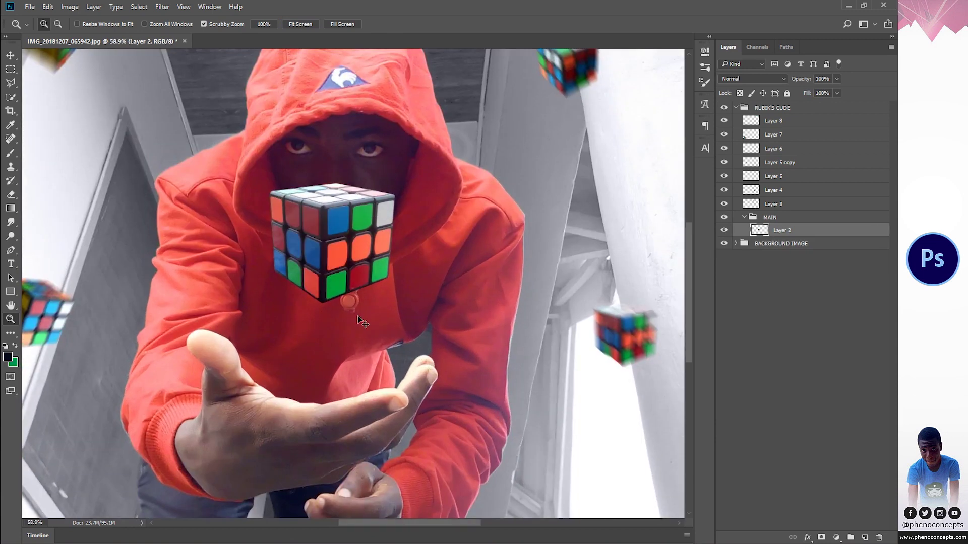
{"action": "key", "text": "ctrl+z"}
{"action": "key", "text": "ctrl+z"}
{"action": "key", "text": "ctrl+z"}
{"action": "left_click", "coordinate": [301, 24]}
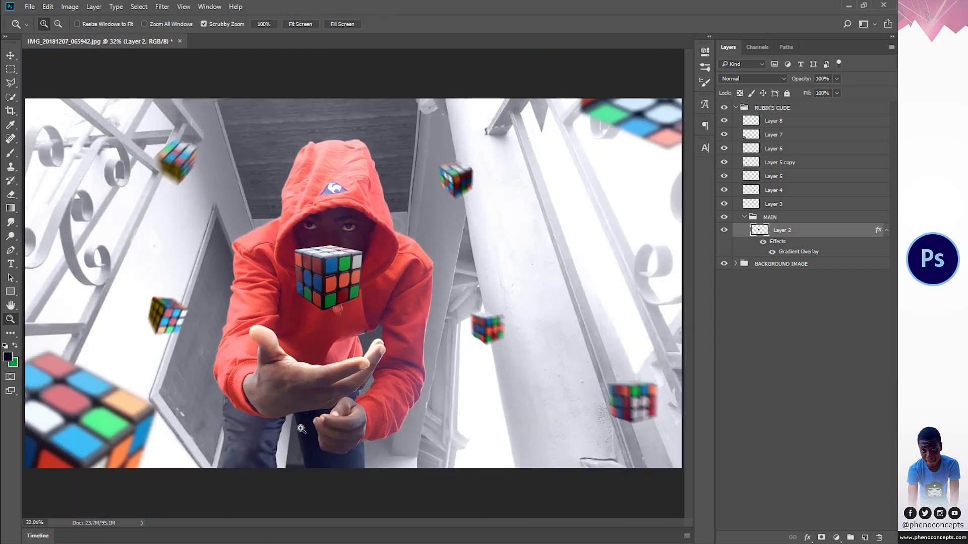
- Duplicate Layer 2 in the MAIN group and rasterize the layer style of the lower, original Layer 2
{"action": "left_click", "coordinate": [887, 230]}
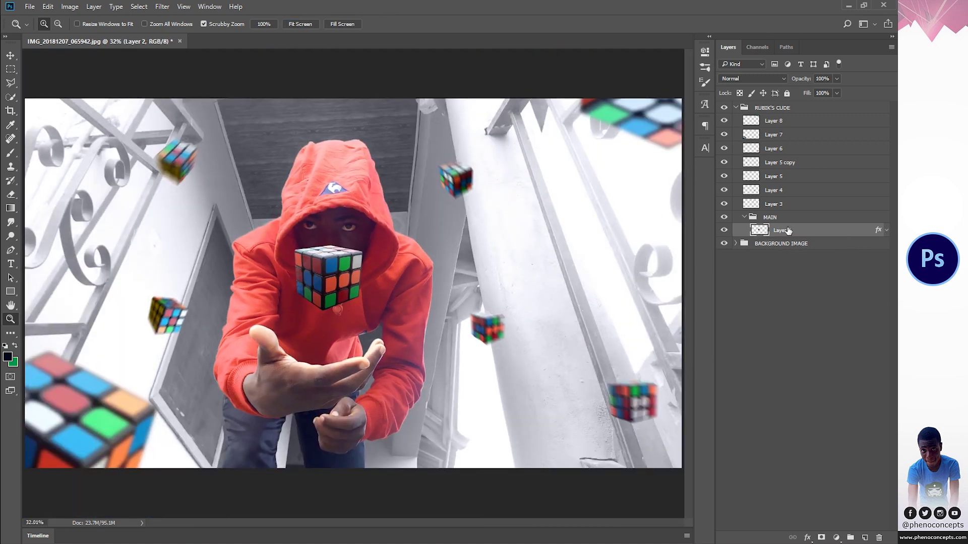
{"action": "key", "text": "ctrl+j"}
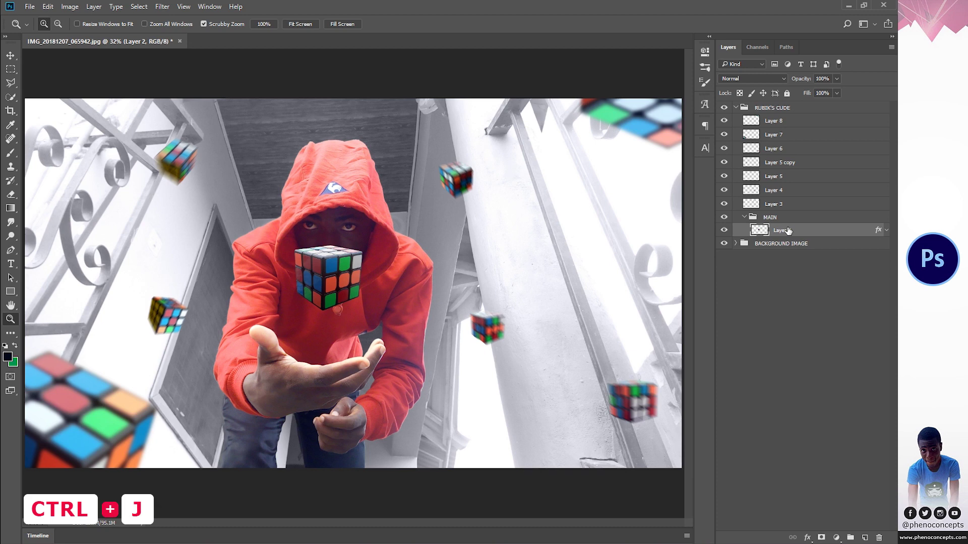
{"action": "left_click", "coordinate": [782, 245]}
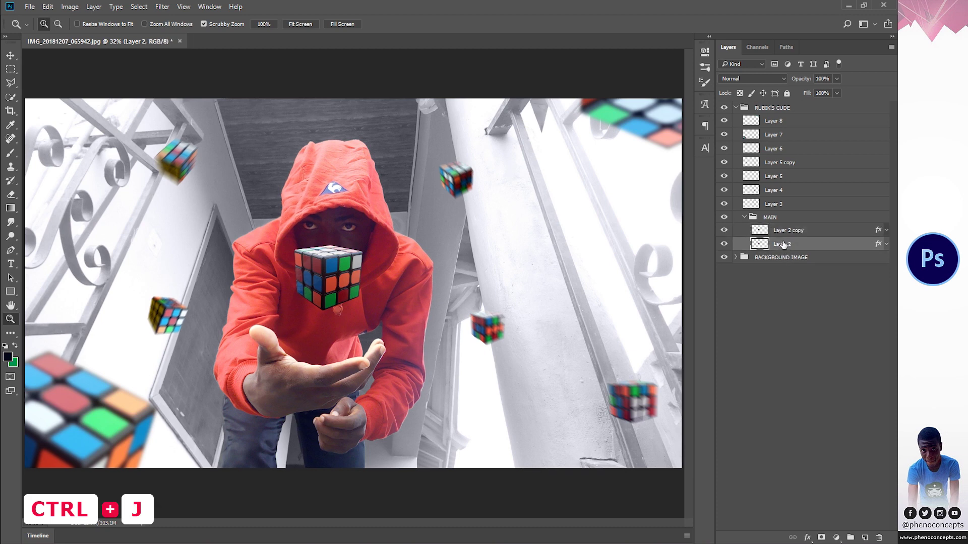
{"action": "right_click", "coordinate": [784, 244]}
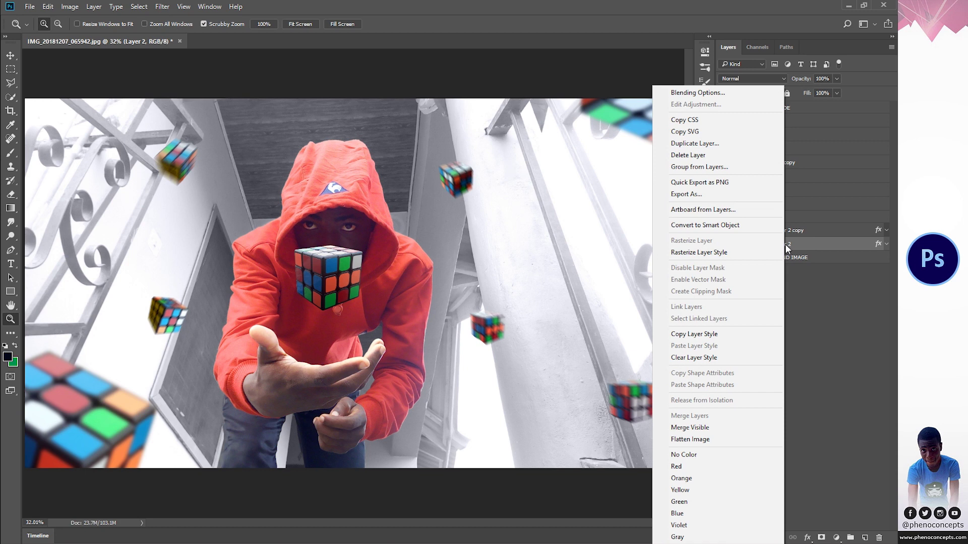
{"action": "left_click", "coordinate": [689, 251]}
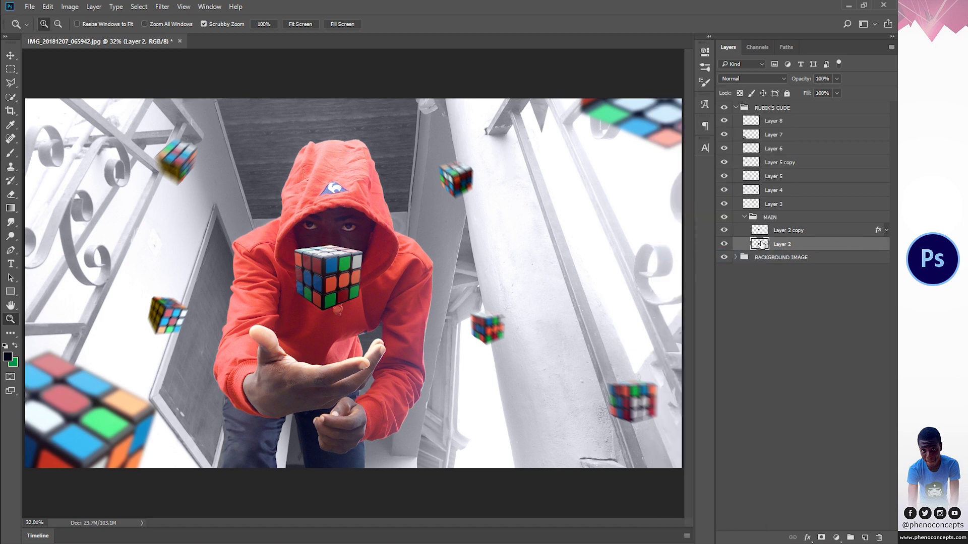
- Apply a Motion Blur at a 90° angle with a distance of about 49 pixels to the rasterized Layer 2 cube
{"action": "left_click", "coordinate": [160, 6]}
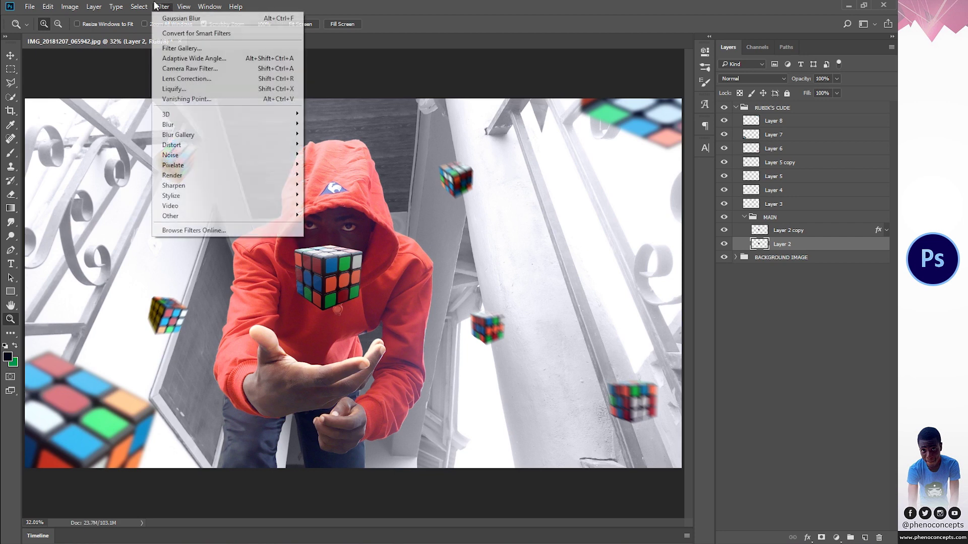
{"action": "mouse_move", "coordinate": [169, 126]}
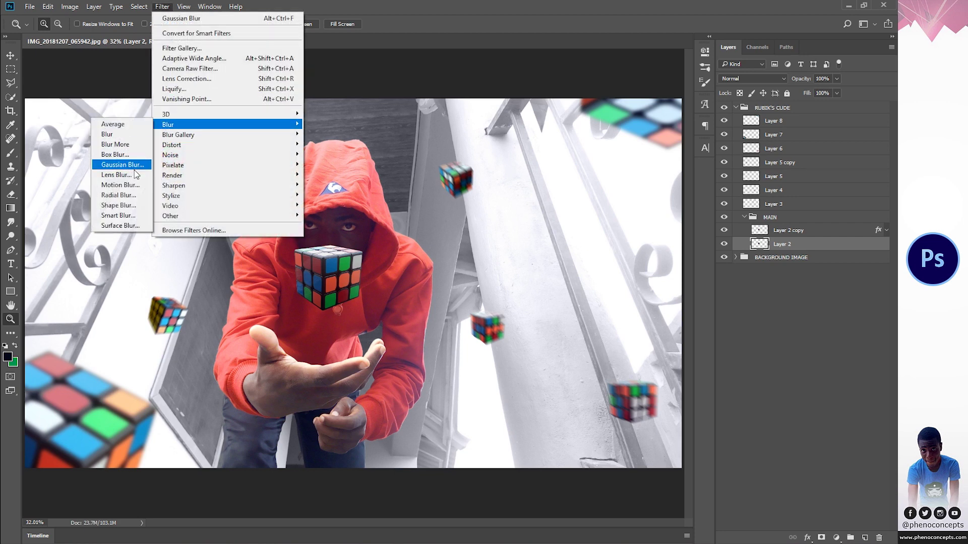
{"action": "left_click", "coordinate": [121, 184]}
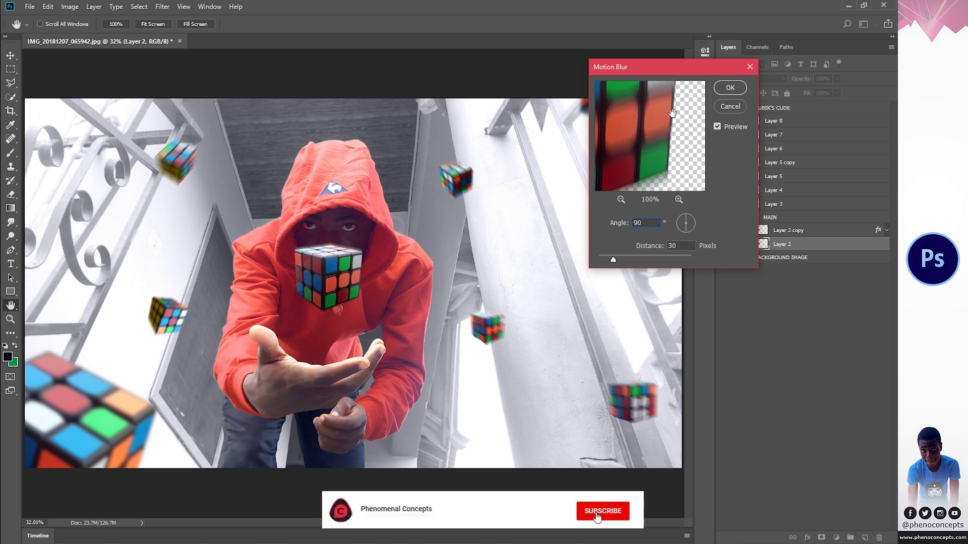
{"action": "left_click_drag", "start_coordinate": [627, 256], "coordinate": [634, 258]}
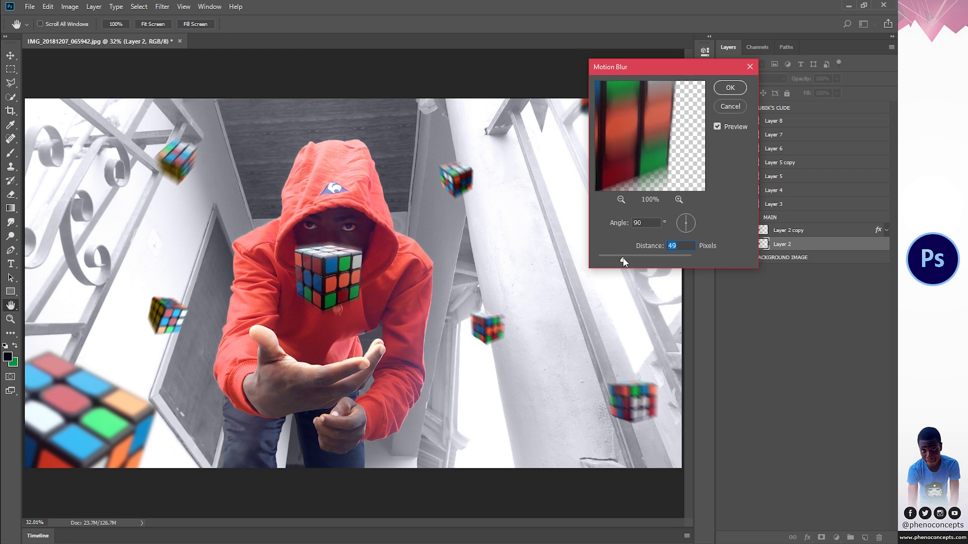
{"action": "left_click", "coordinate": [661, 248]}
{"action": "left_click", "coordinate": [729, 88]}
- Rename the Layer 2 copy layer as ORIGINAL
{"action": "key", "text": "z"}
{"action": "left_click_drag", "start_coordinate": [348, 290], "coordinate": [369, 290]}
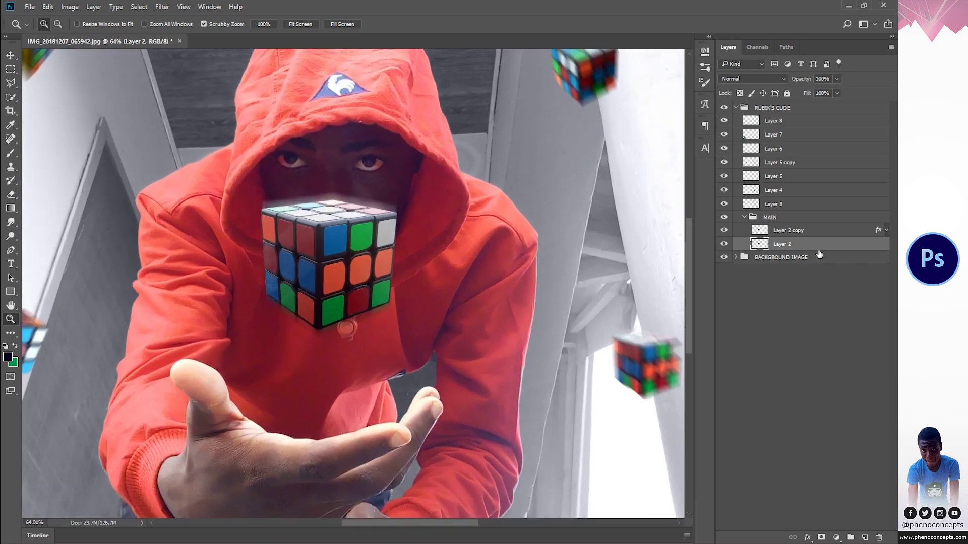
{"action": "left_click", "coordinate": [724, 229]}
{"action": "double_click", "coordinate": [789, 231]}
{"action": "type", "text": "OR"}
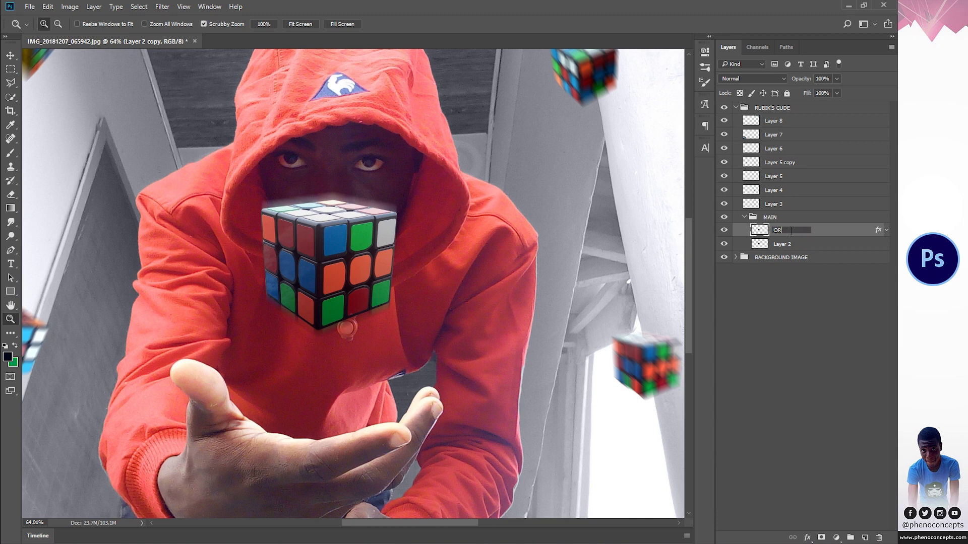
{"action": "type", "text": "IGINAL"}
{"action": "key", "text": "Return"}
- Rename the motion-blurred Layer 2 as BLURRED IMAGE
{"action": "double_click", "coordinate": [785, 244]}
{"action": "type", "text": "BLUIRRED IMAGE"}
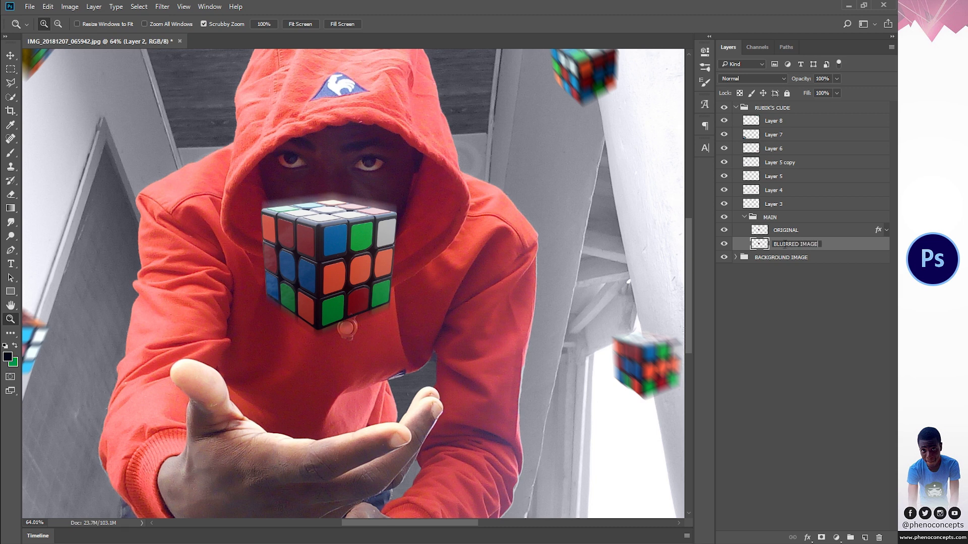
{"action": "key", "text": "Return"}
{"action": "double_click", "coordinate": [785, 245]}
{"action": "left_click", "coordinate": [785, 245]}
{"action": "key", "text": "BackSpace"}
{"action": "key", "text": "Return"}
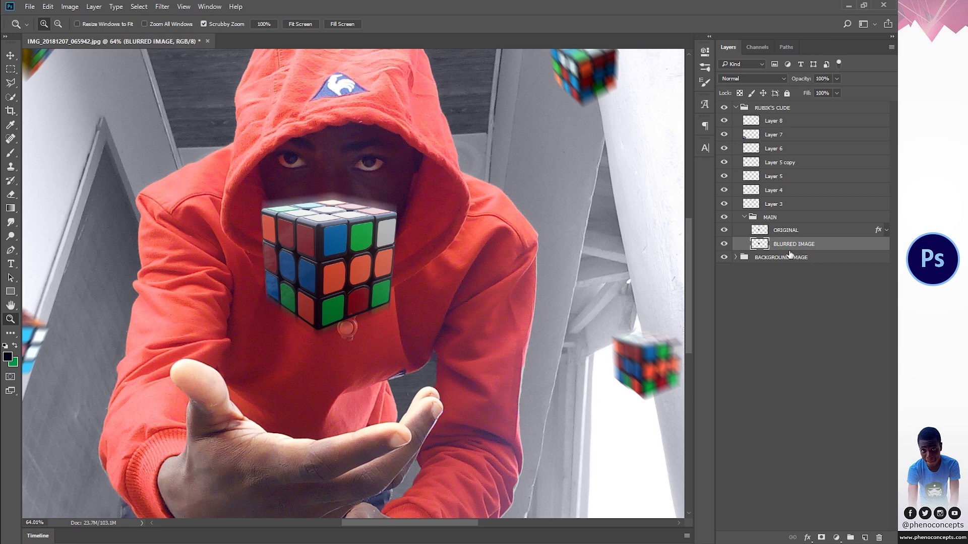
- Toggle the ORIGINAL layer's visibility to compare the sharp cube with the motion-blurred one beneath it
{"action": "left_click", "coordinate": [795, 230]}
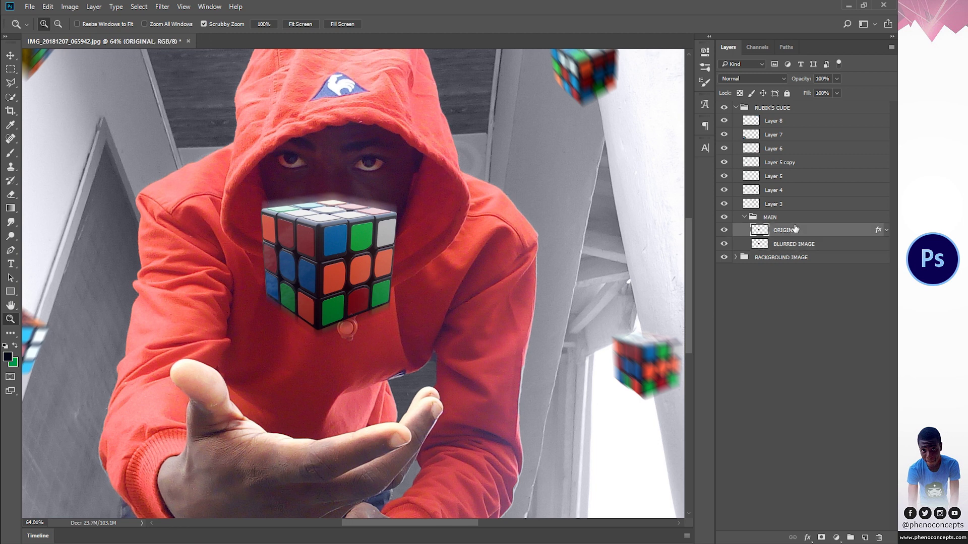
{"action": "left_click", "coordinate": [725, 231]}
{"action": "left_click", "coordinate": [725, 230]}
{"action": "left_click", "coordinate": [724, 230]}
{"action": "left_click", "coordinate": [724, 230]}
{"action": "left_click", "coordinate": [725, 230]}
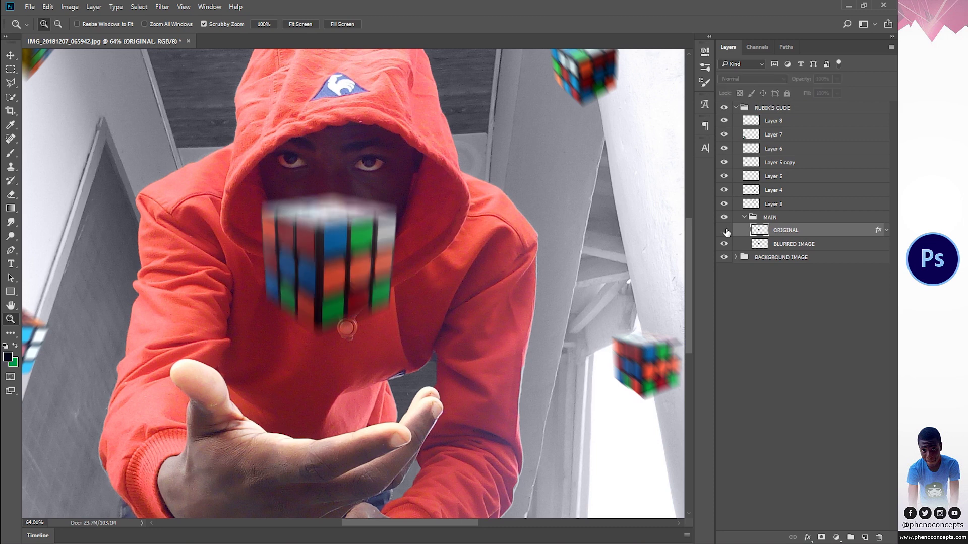
{"action": "left_click", "coordinate": [724, 230]}
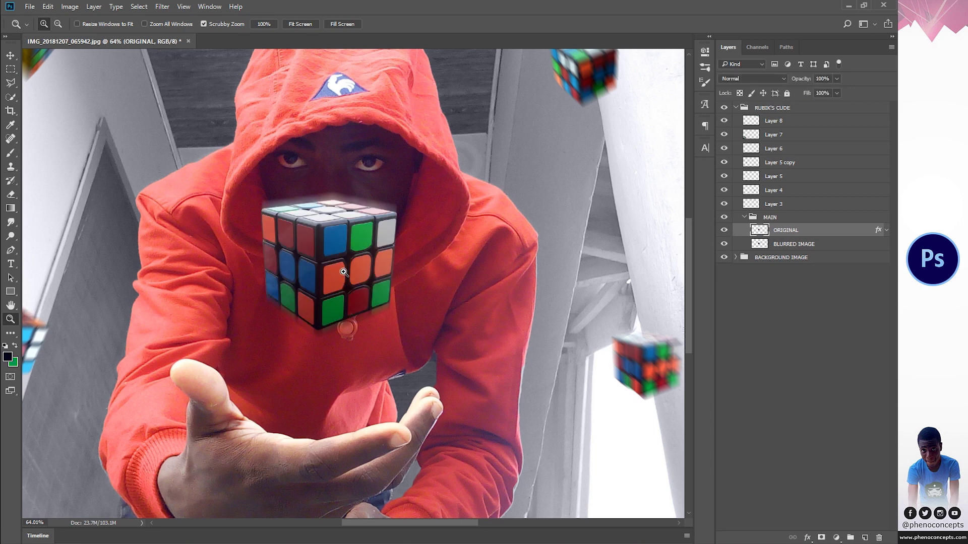
- Add a layer mask to the ORIGINAL cube layer and activate the Brush tool for painting on it
{"action": "left_click_drag", "start_coordinate": [344, 273], "coordinate": [417, 275]}
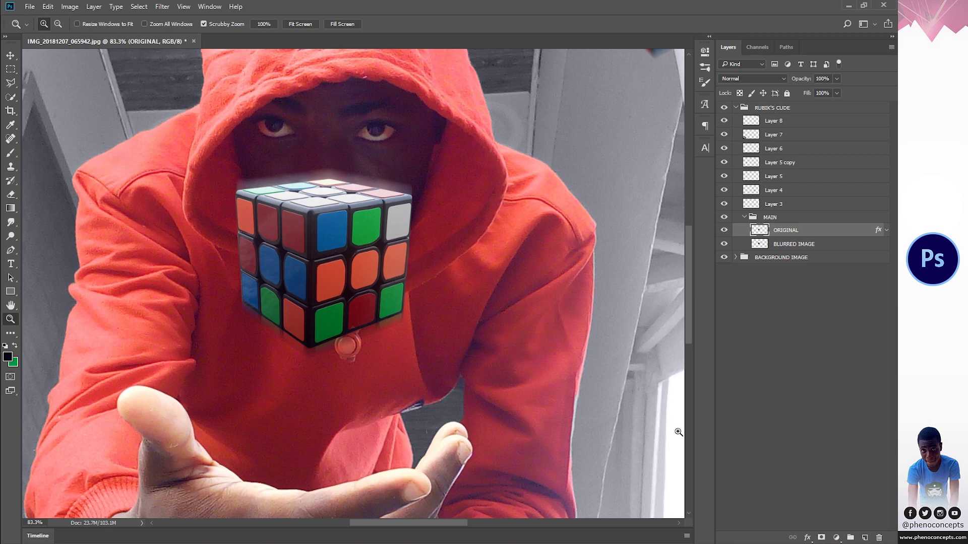
{"action": "left_click", "coordinate": [821, 539]}
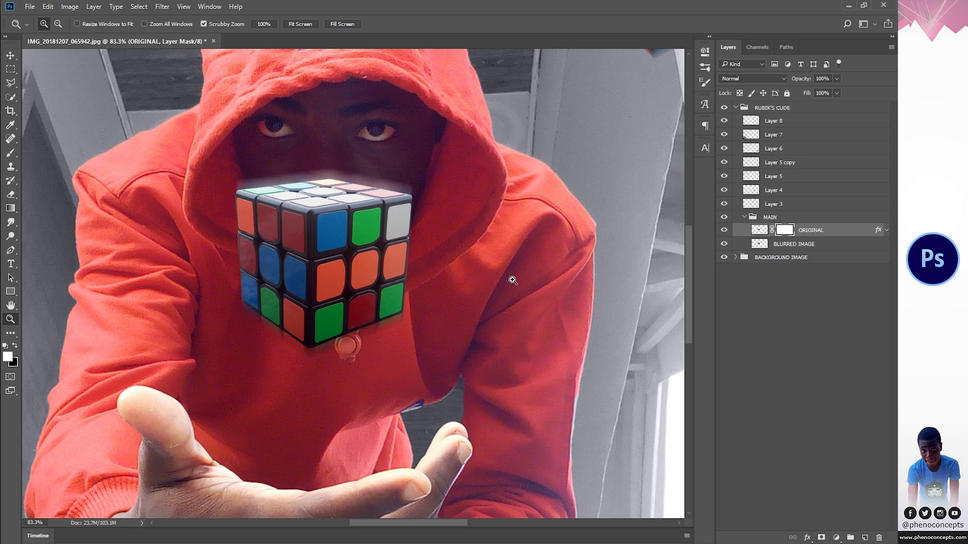
{"action": "key", "text": "b"}
{"action": "right_click", "coordinate": [11, 152]}
{"action": "left_click", "coordinate": [47, 152]}
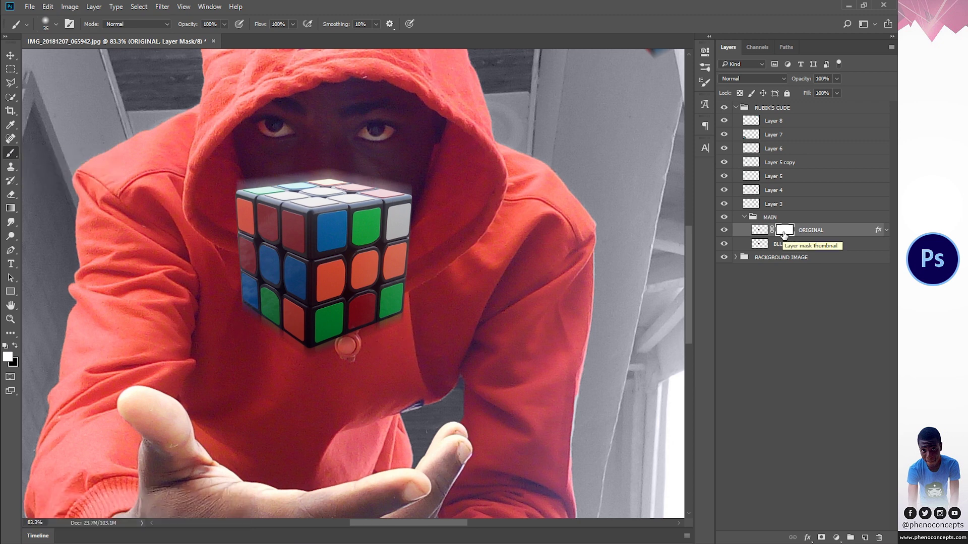
- Paint black on the ORIGINAL layer's mask to fade the main cube's bottom edge, enlarging the soft brush to 100 px
{"action": "left_click", "coordinate": [15, 347]}
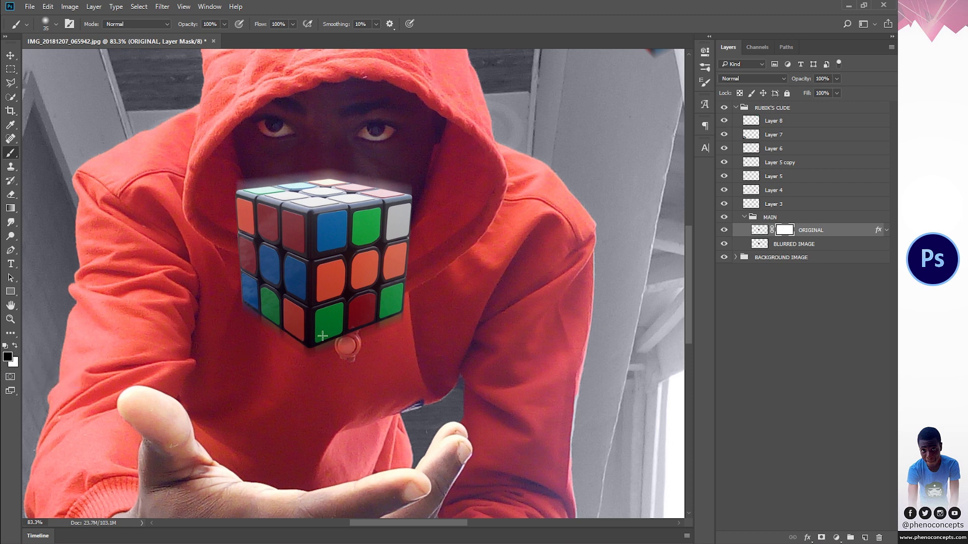
{"action": "mouse_move", "coordinate": [322, 336]}
{"action": "left_mouse_down"}
{"action": "mouse_move", "coordinate": [244, 341]}
{"action": "mouse_move", "coordinate": [427, 343]}
{"action": "mouse_move", "coordinate": [232, 343]}
{"action": "left_mouse_up"}
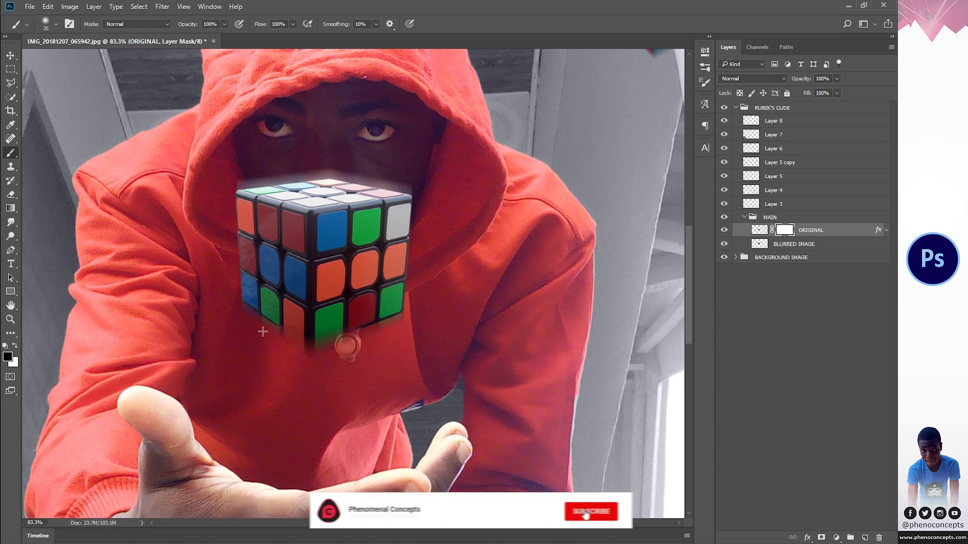
{"action": "key", "text": "bracketright"}
{"action": "key", "text": "bracketright"}
{"action": "key", "text": "bracketright"}
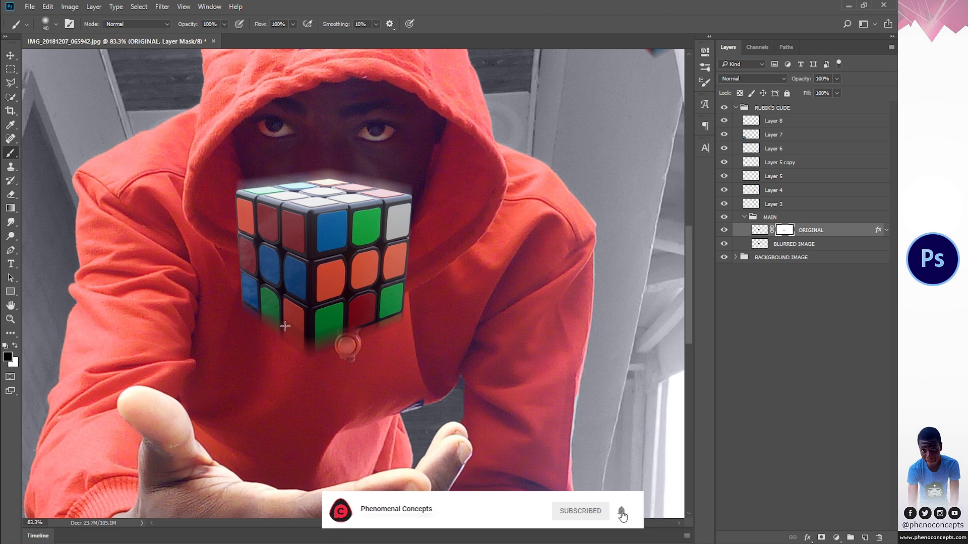
{"action": "right_click", "coordinate": [275, 180]}
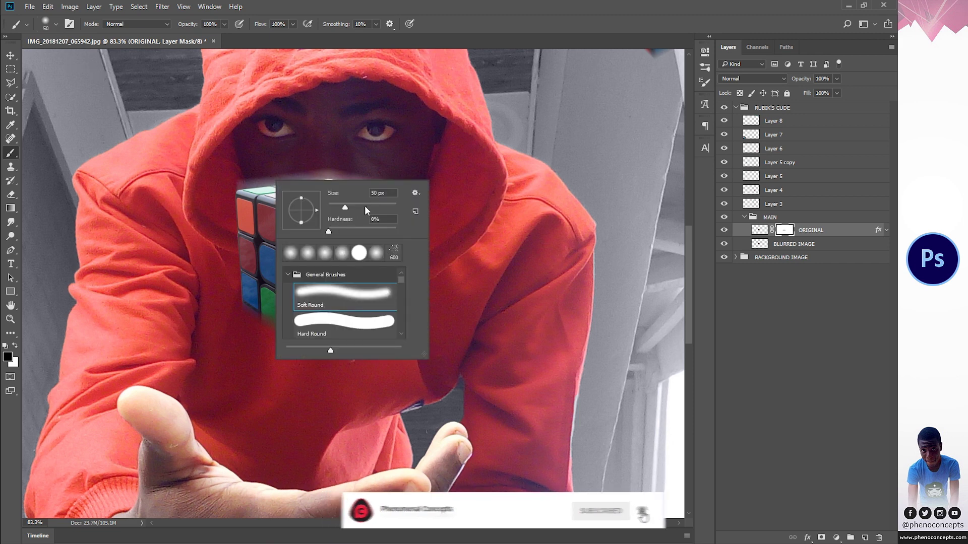
{"action": "type", "text": "100"}
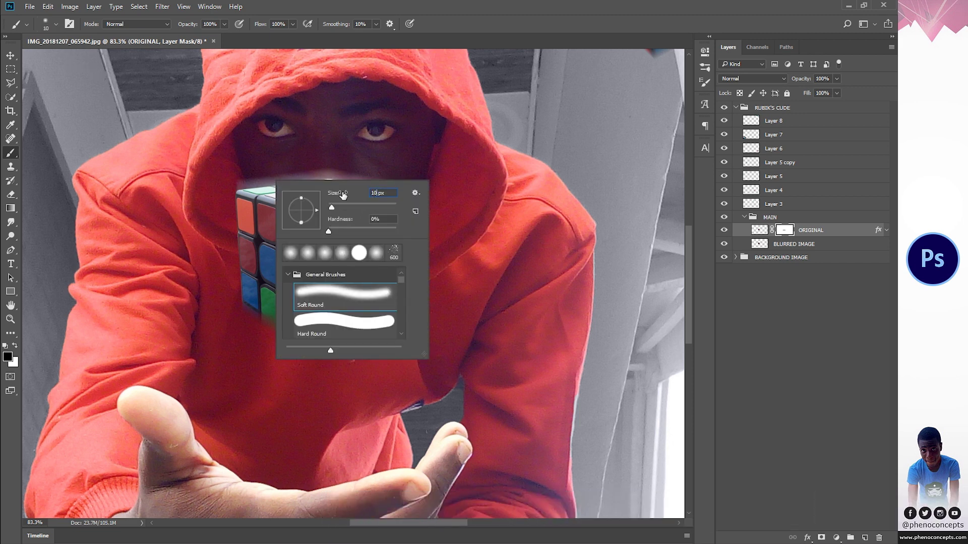
{"action": "key", "text": "Return"}
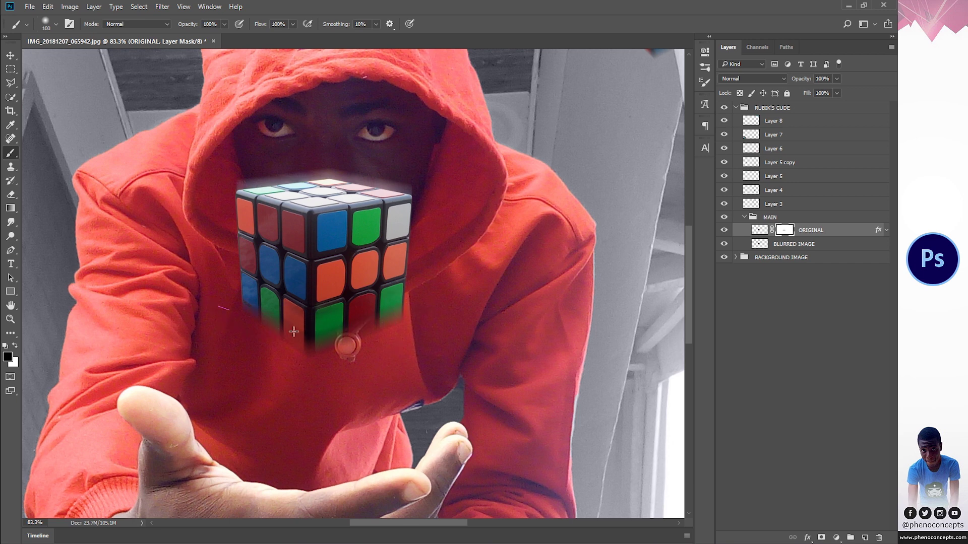
- Fade the main cube's lower half on the ORIGINAL mask with a 300 px soft black brush
{"action": "right_click", "coordinate": [378, 252]}
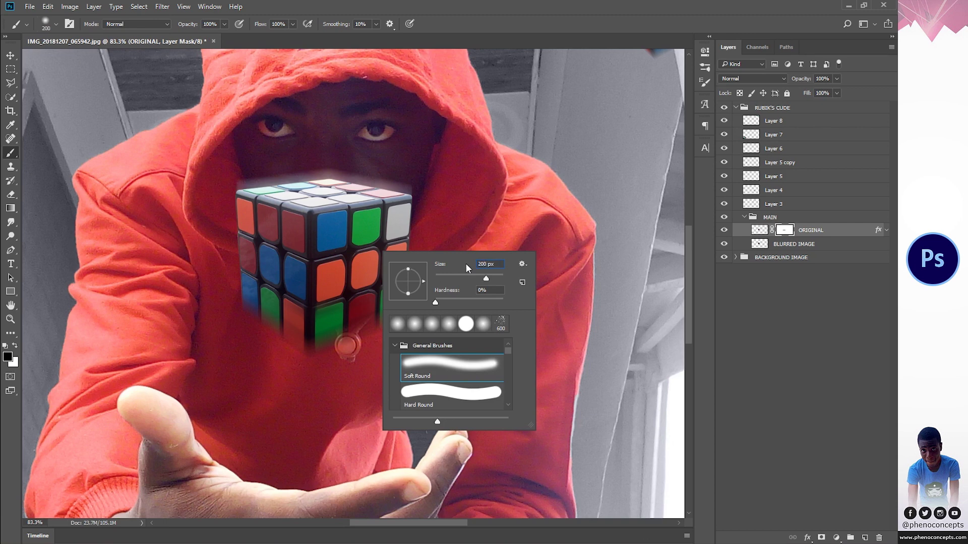
{"action": "type", "text": "300"}
{"action": "key", "text": "Return"}
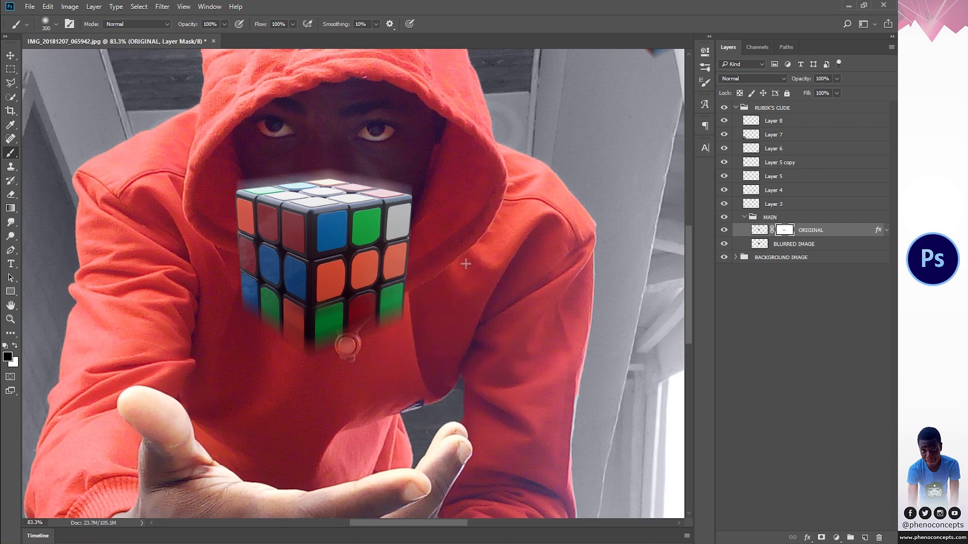
{"action": "mouse_move", "coordinate": [218, 348]}
{"action": "left_mouse_down"}
{"action": "mouse_move", "coordinate": [193, 349]}
{"action": "mouse_move", "coordinate": [210, 328]}
{"action": "mouse_move", "coordinate": [355, 348]}
{"action": "mouse_move", "coordinate": [421, 318]}
{"action": "mouse_move", "coordinate": [216, 328]}
{"action": "mouse_move", "coordinate": [429, 341]}
{"action": "mouse_move", "coordinate": [255, 346]}
{"action": "mouse_move", "coordinate": [307, 345]}
{"action": "mouse_move", "coordinate": [330, 303]}
{"action": "mouse_move", "coordinate": [350, 304]}
{"action": "mouse_move", "coordinate": [337, 297]}
{"action": "left_mouse_up"}
{"action": "key", "text": "z"}
{"action": "left_click", "coordinate": [300, 25]}
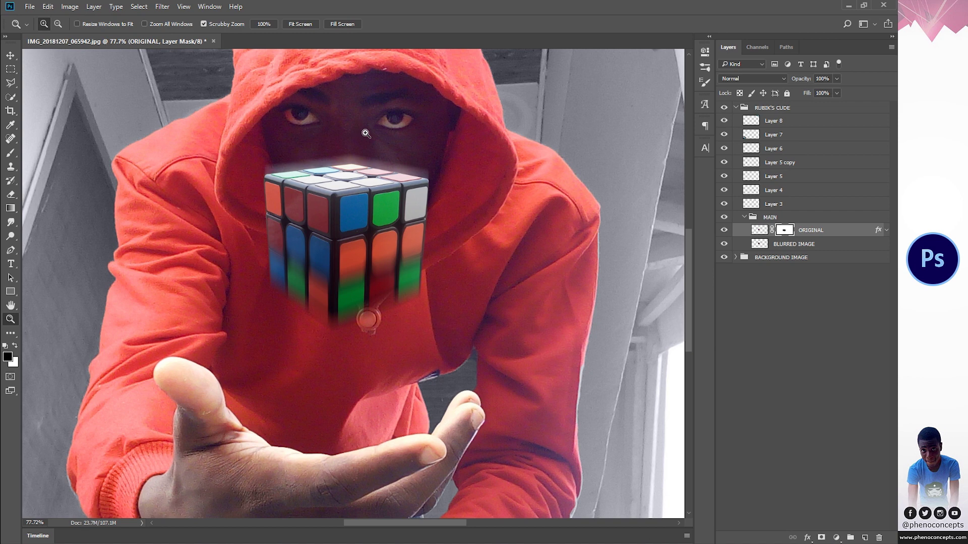
- Add a layer mask to the BLURRED IMAGE layer and paint black over the upper part of the blurred cube
{"action": "left_click", "coordinate": [791, 245]}
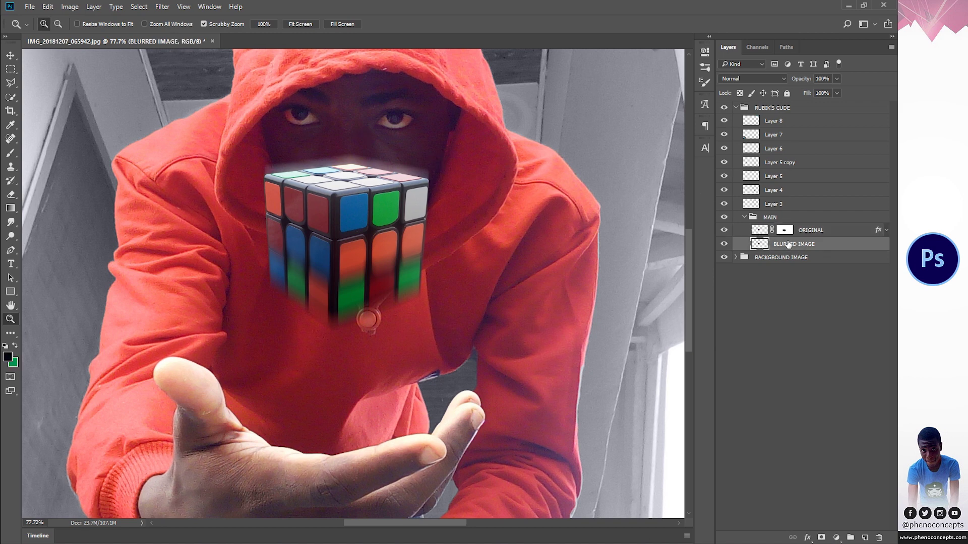
{"action": "left_click", "coordinate": [822, 537]}
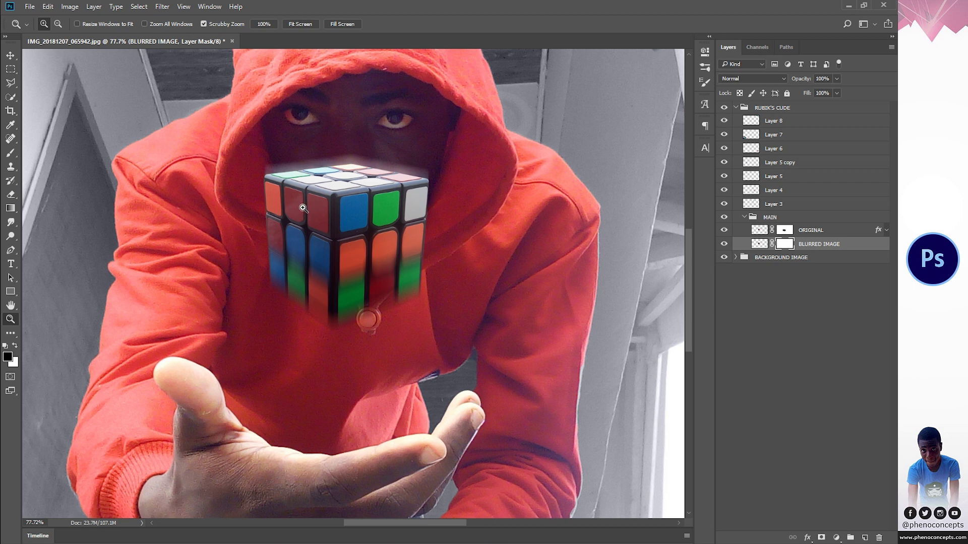
{"action": "key", "text": "b"}
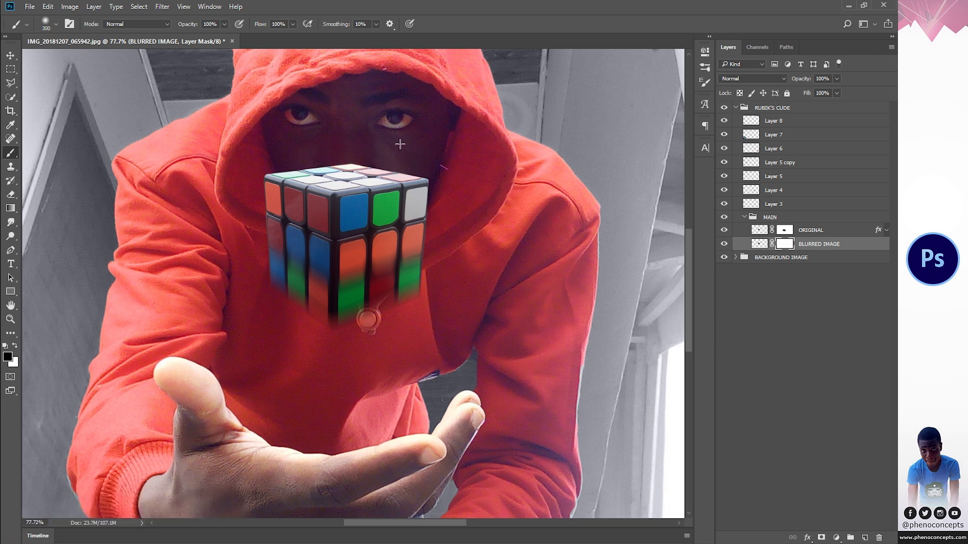
{"action": "left_click_drag", "start_coordinate": [273, 151], "coordinate": [319, 140]}
- Toggle the visibility of the ORIGINAL and BLURRED IMAGE layers in turn to compare the masked parts of the main cube
{"action": "left_click", "coordinate": [725, 231]}
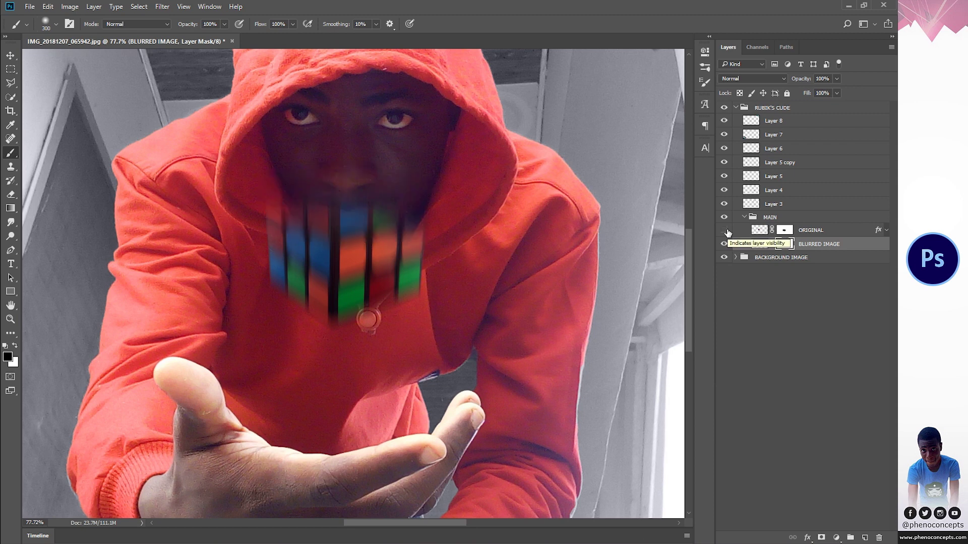
{"action": "left_click", "coordinate": [725, 230]}
{"action": "left_click", "coordinate": [725, 244]}
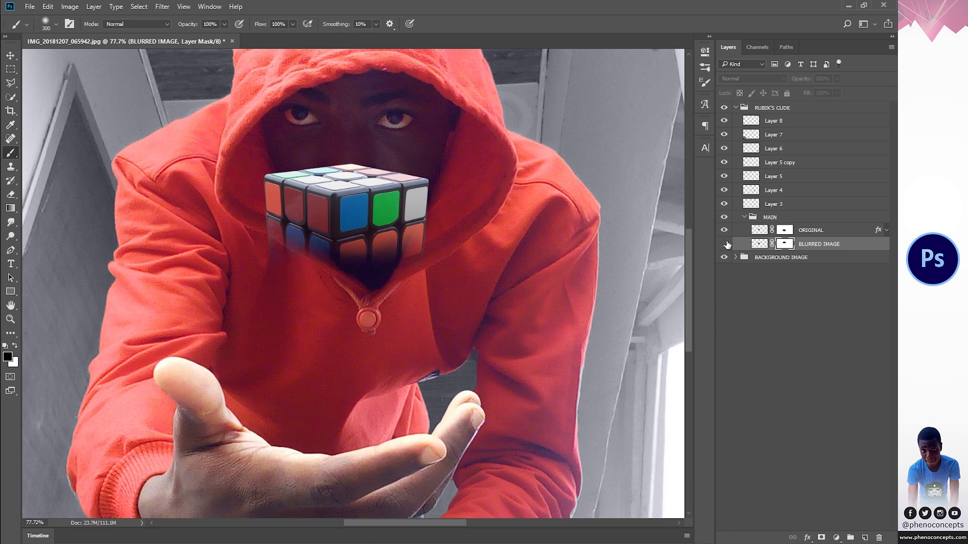
{"action": "left_click", "coordinate": [726, 245]}
{"action": "key", "text": "z"}
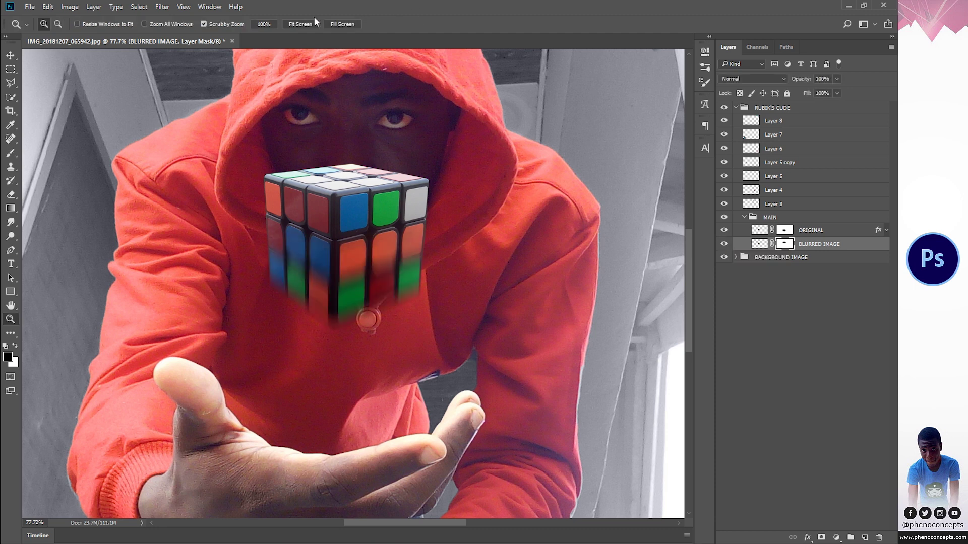
{"action": "left_click", "coordinate": [313, 23]}
{"action": "left_click_drag", "start_coordinate": [353, 283], "coordinate": [363, 284]}
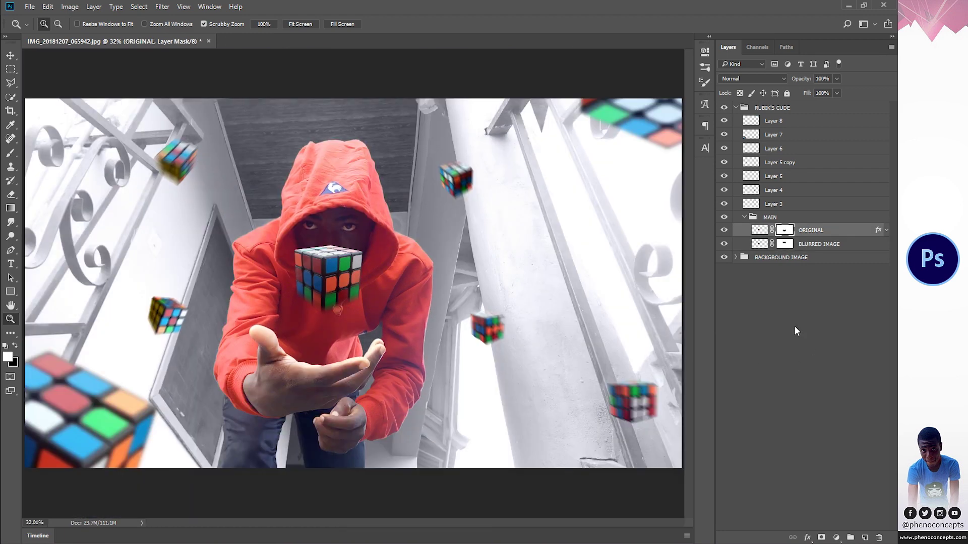
- Deselect the layer and collapse the MAIN and RUBIK'S CUDE groups
{"action": "left_click", "coordinate": [795, 328]}
{"action": "left_click", "coordinate": [744, 216]}
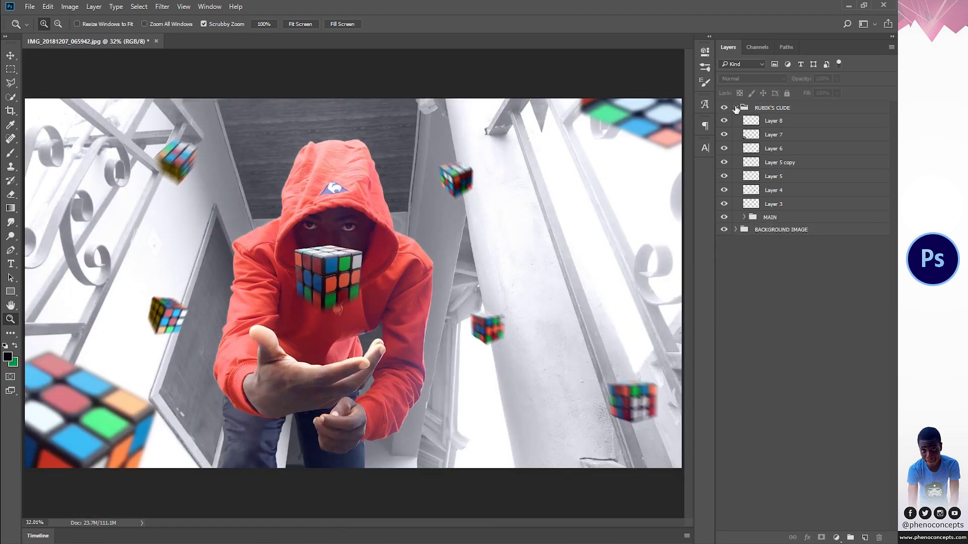
{"action": "left_click", "coordinate": [736, 108]}
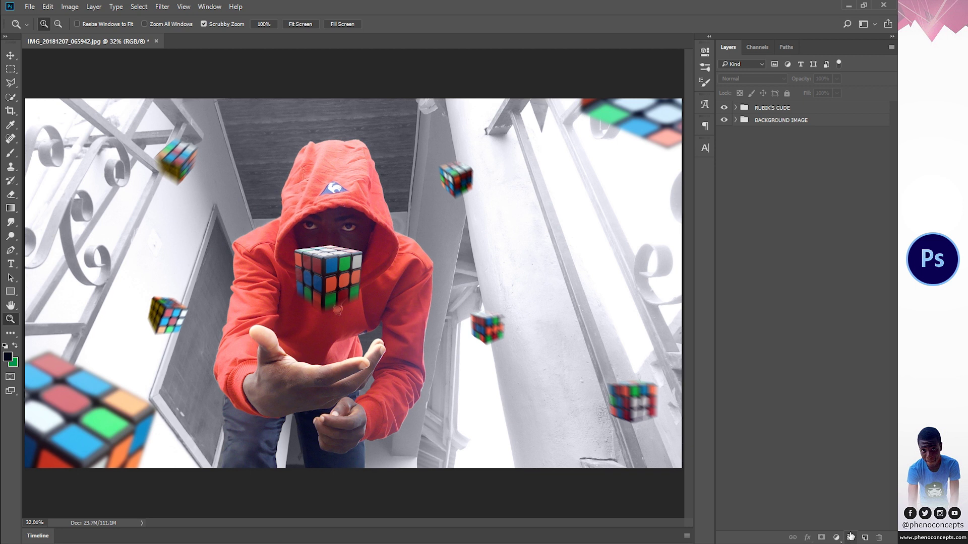
- Create a new layer group above RUBIK'S CUDE and name it EFFECTS
{"action": "left_click", "coordinate": [850, 537]}
{"action": "double_click", "coordinate": [764, 108]}
{"action": "type", "text": "EFFECTS"}
{"action": "key", "text": "Return"}
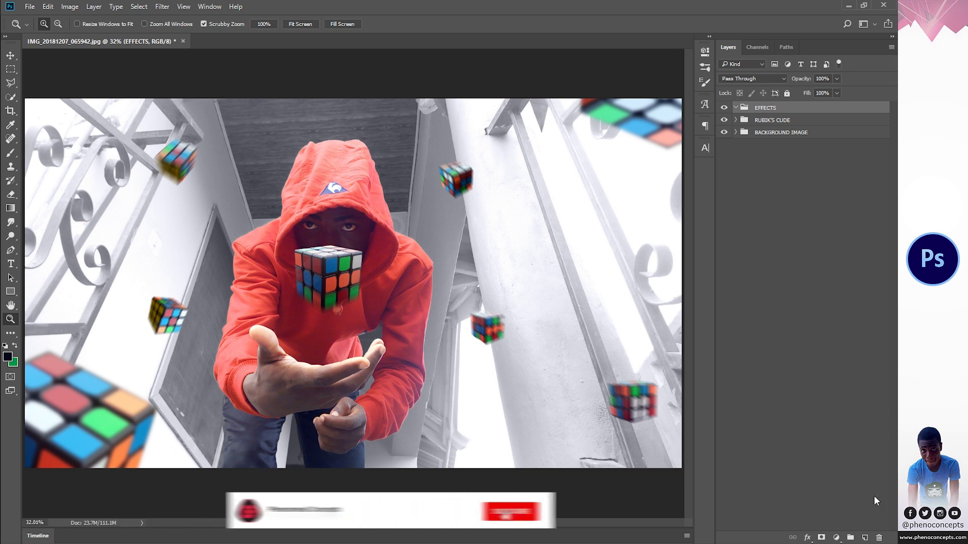
- Add a new layer inside the EFFECTS group and set its blend mode to Screen
{"action": "left_click", "coordinate": [865, 539]}
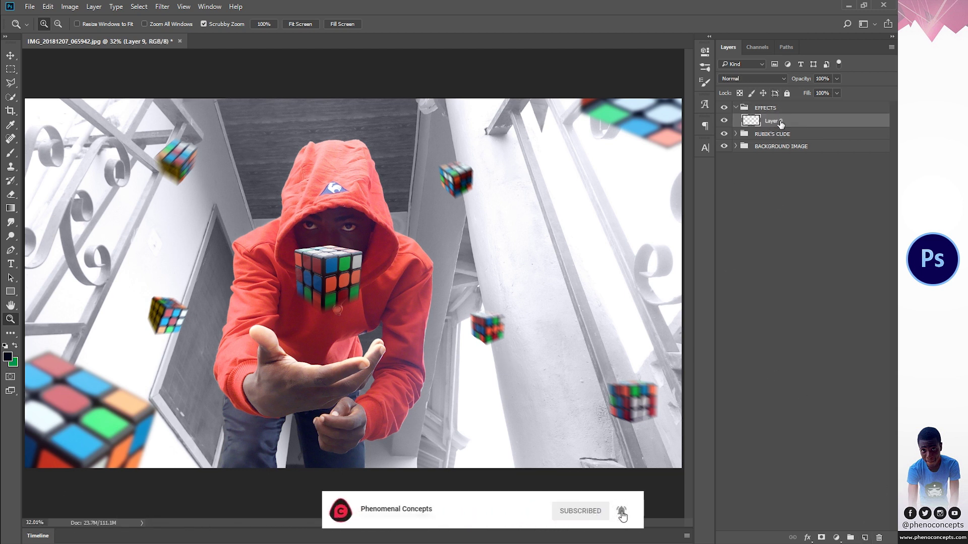
{"action": "left_click", "coordinate": [747, 79]}
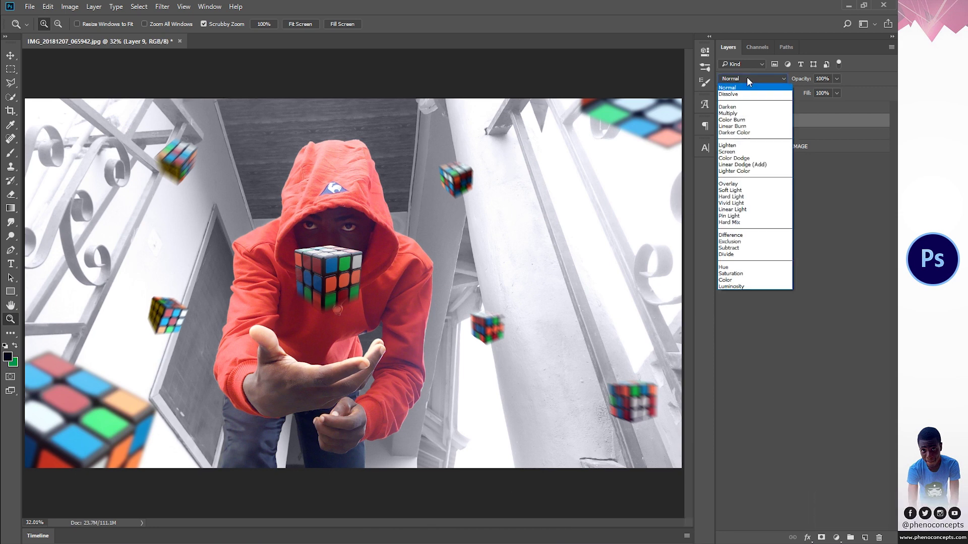
{"action": "left_click", "coordinate": [737, 151]}
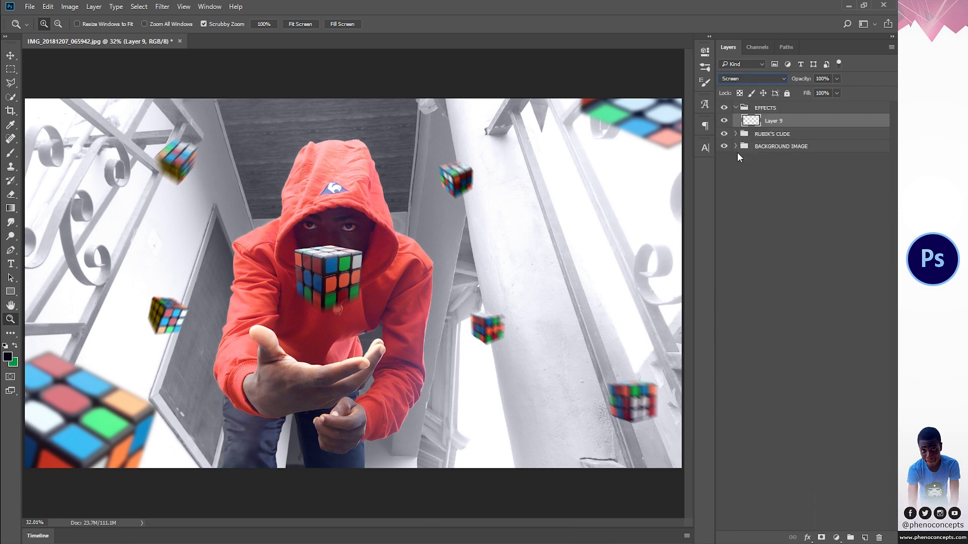
- Set the foreground colour to the dark blue #083e98
{"action": "left_click", "coordinate": [8, 358]}
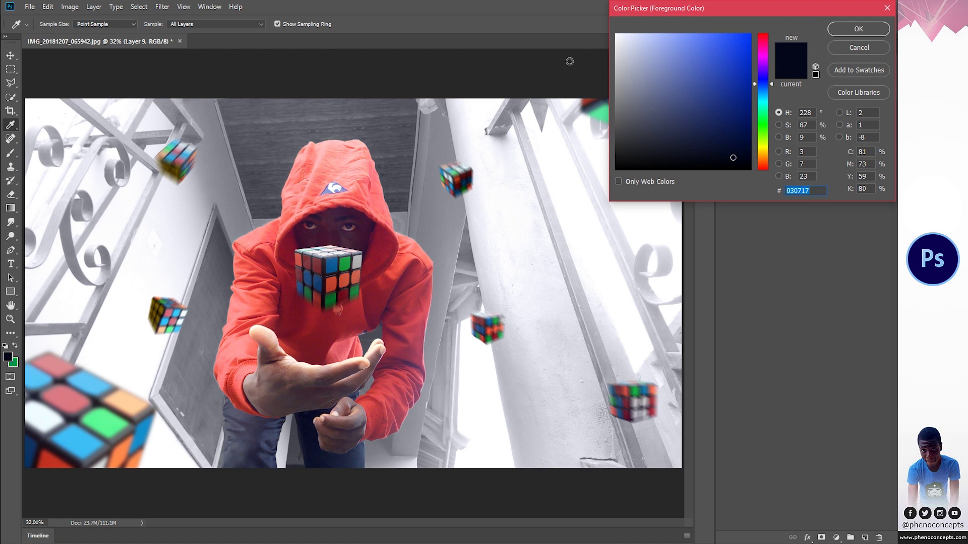
{"action": "left_click", "coordinate": [731, 96]}
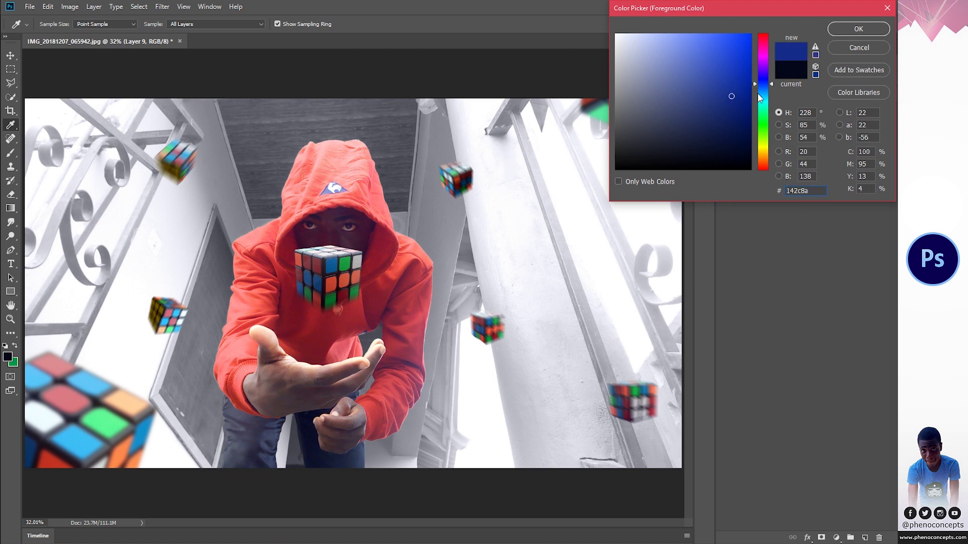
{"action": "mouse_move", "coordinate": [762, 78]}
{"action": "left_mouse_down"}
{"action": "mouse_move", "coordinate": [764, 93]}
{"action": "mouse_move", "coordinate": [744, 89]}
{"action": "mouse_move", "coordinate": [763, 88]}
{"action": "left_mouse_up"}
{"action": "left_click", "coordinate": [740, 86]}
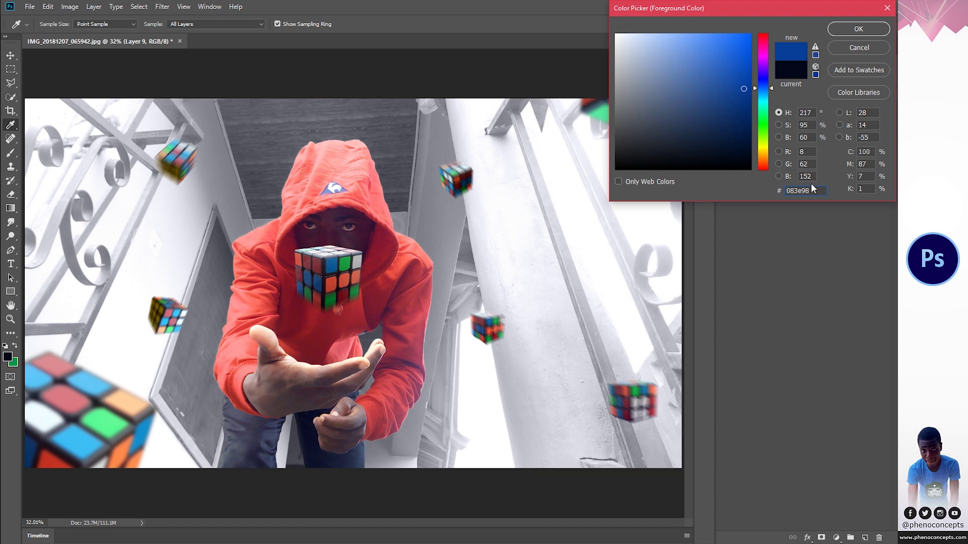
{"action": "left_click", "coordinate": [858, 28]}
- Activate the Brush tool and set the soft round brush size to 1000 px
{"action": "key", "text": "z"}
{"action": "key", "text": "b"}
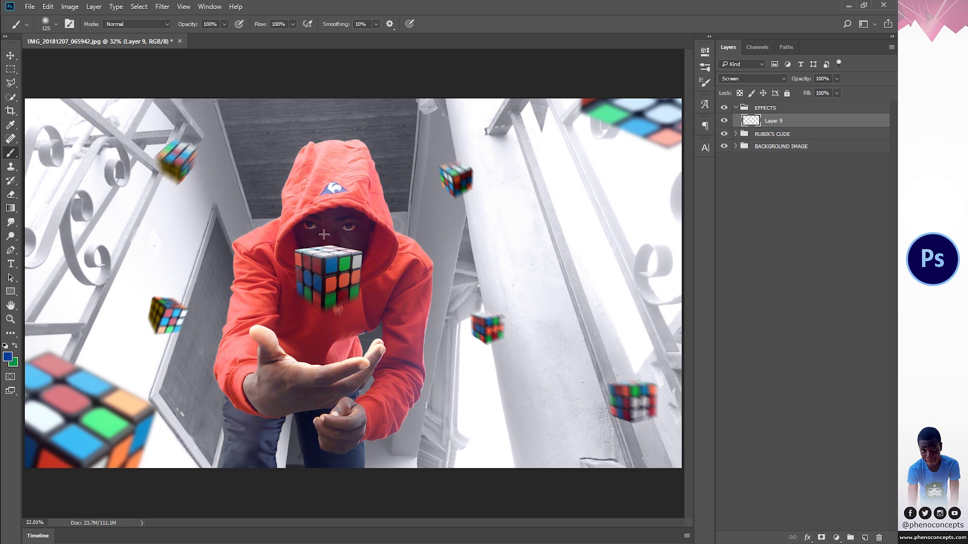
{"action": "right_click", "coordinate": [324, 234]}
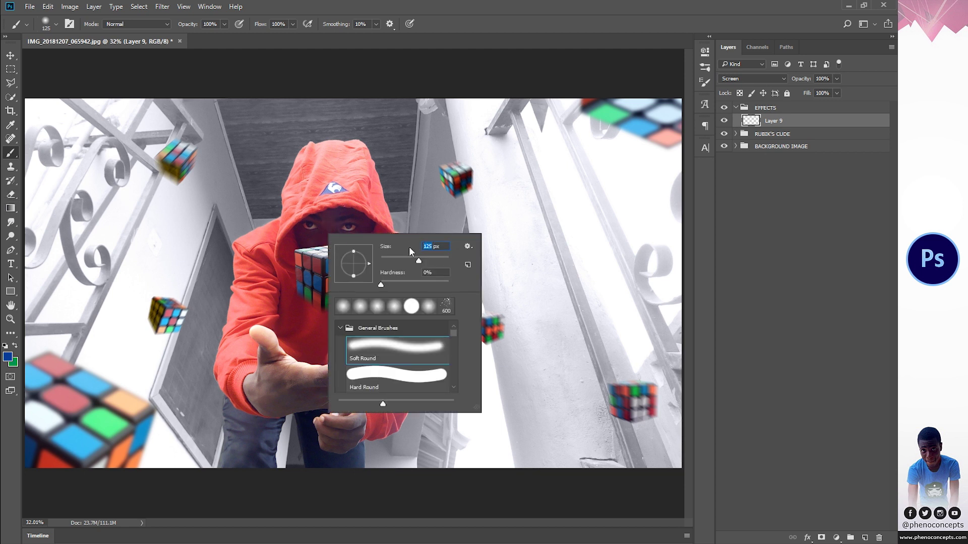
{"action": "type", "text": "1000"}
{"action": "key", "text": "Return"}
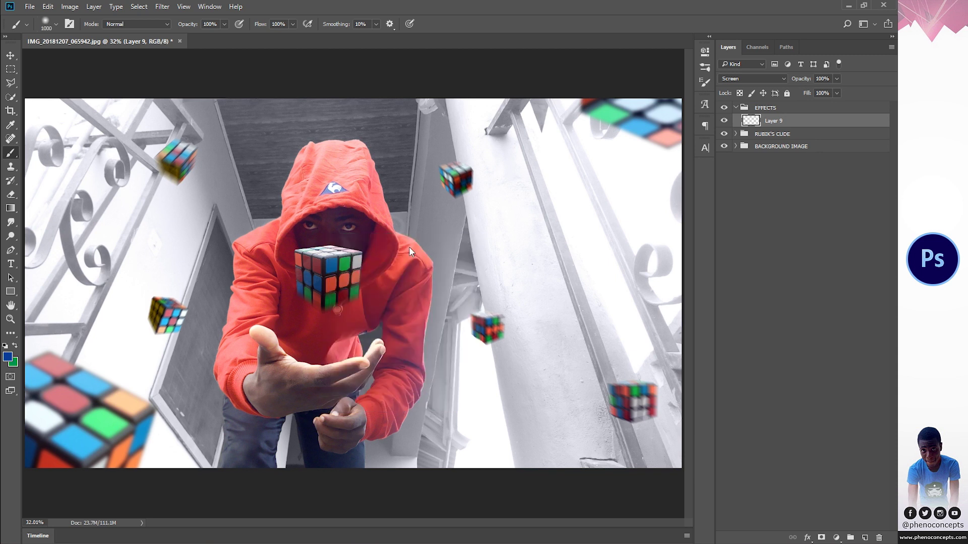
- Dab a soft blue glow over the main cube and transform it to 66.5% above the open palm
{"action": "left_click", "coordinate": [328, 271]}
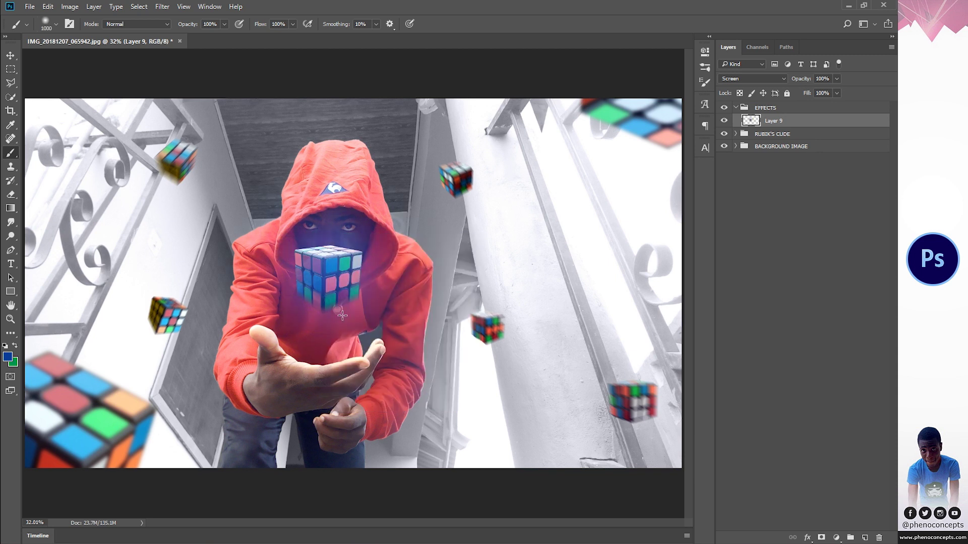
{"action": "key", "text": "v"}
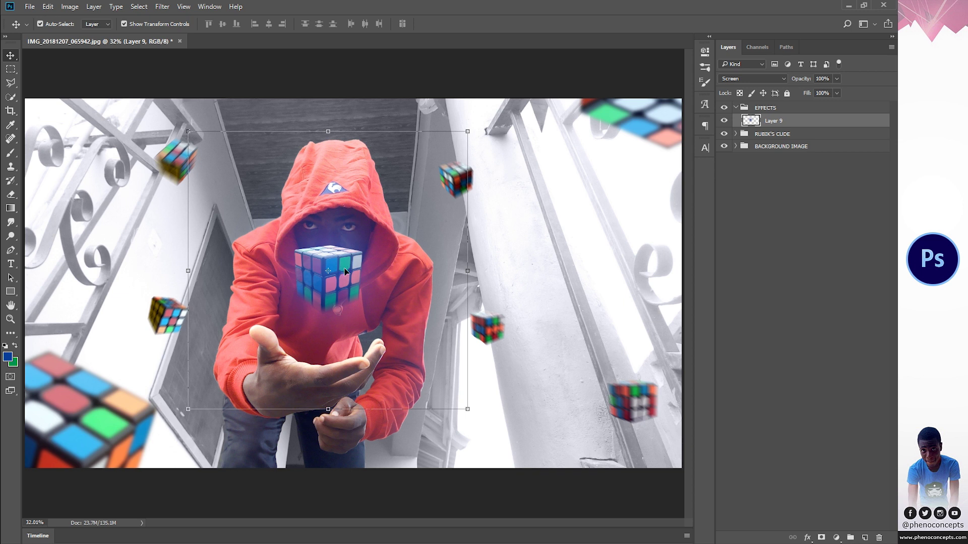
{"action": "left_click_drag", "start_coordinate": [346, 273], "coordinate": [335, 335]}
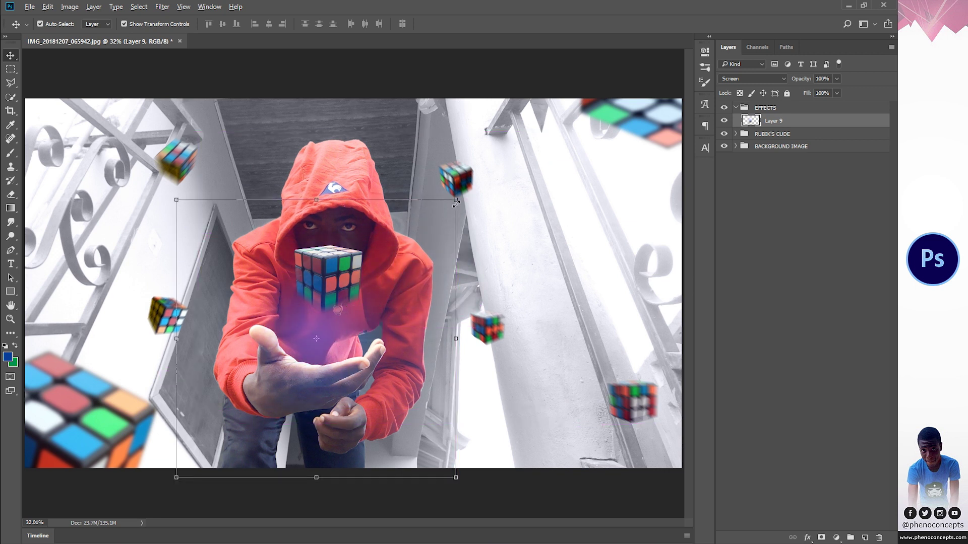
{"action": "left_click_drag", "start_coordinate": [442, 218], "coordinate": [394, 265]}
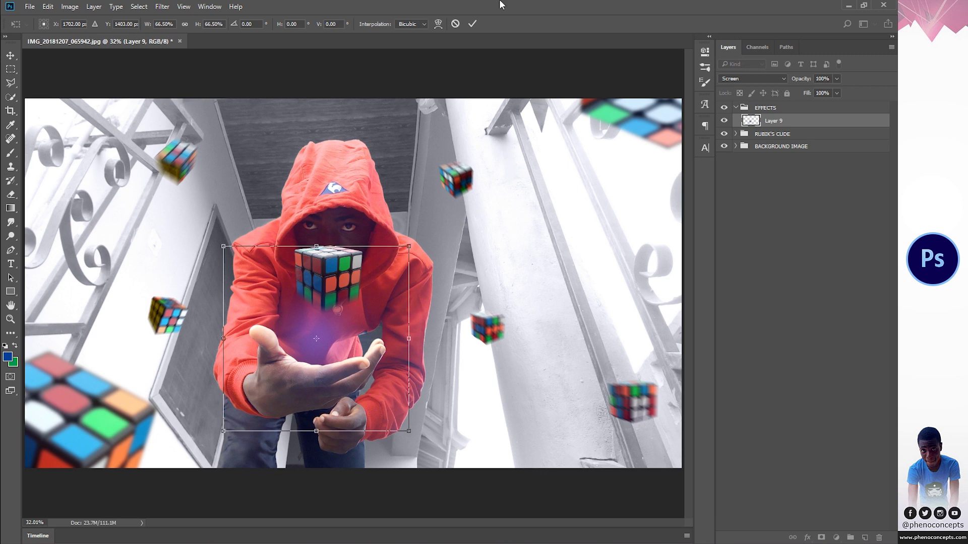
{"action": "left_click", "coordinate": [472, 23]}
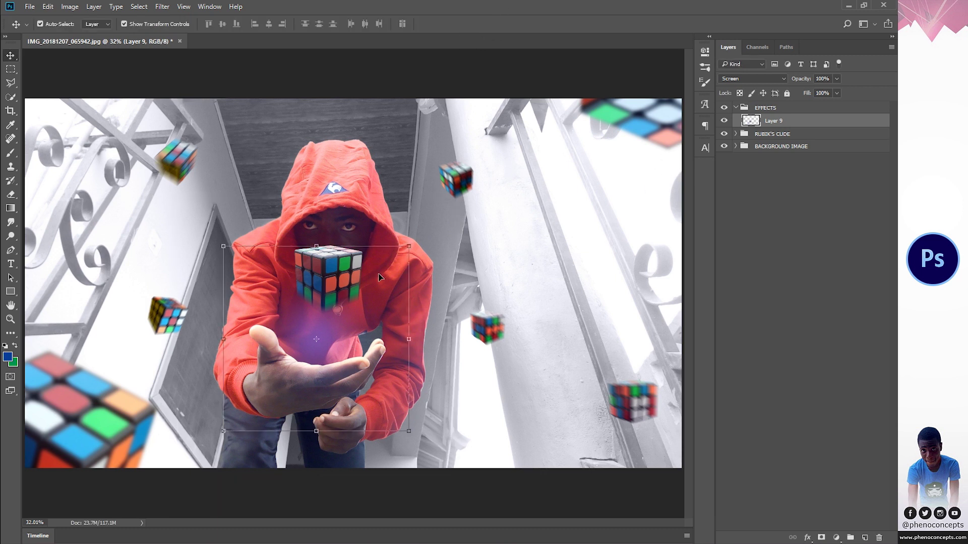
- Delete the blue glow layer and add a new empty layer inside the EFFECTS group
{"action": "key", "text": "Delete"}
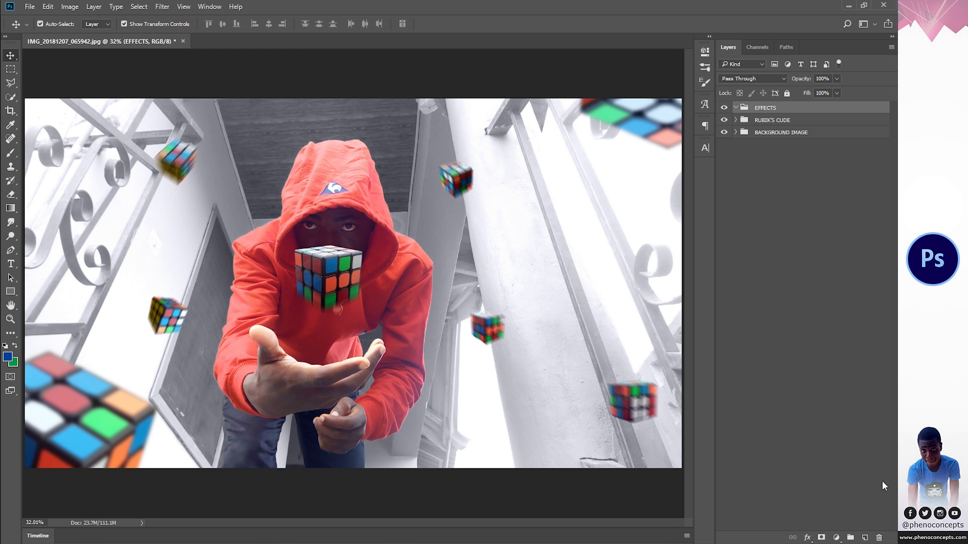
{"action": "left_click", "coordinate": [864, 537]}
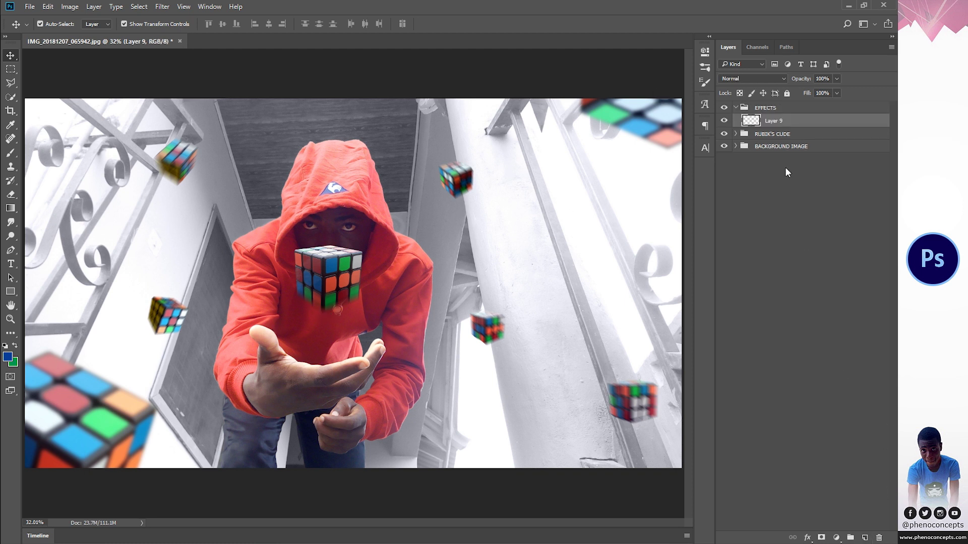
- Set the foreground colour to the dark navy blue #092971
{"action": "left_click", "coordinate": [7, 357]}
{"action": "left_click_drag", "start_coordinate": [696, 136], "coordinate": [740, 109]}
{"action": "left_click", "coordinate": [764, 87]}
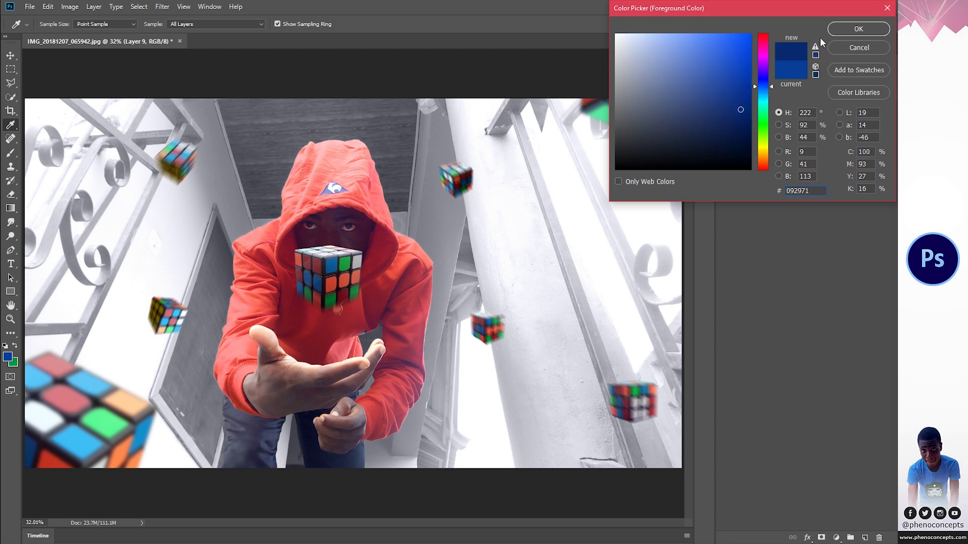
{"action": "left_click", "coordinate": [849, 29]}
- Dab a soft blue glow over the main cube, blend its layer in Screen mode and move it down above the open palm
{"action": "key", "text": "b"}
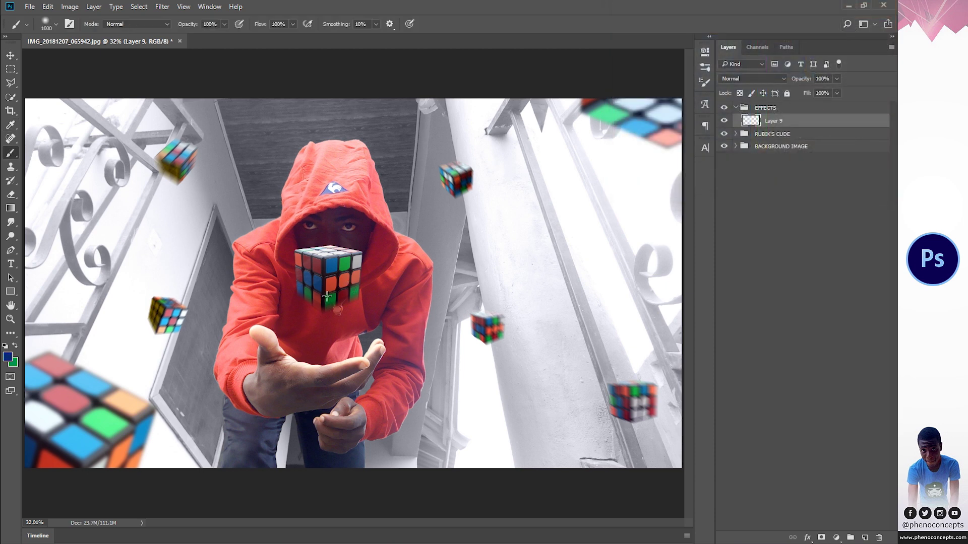
{"action": "left_click", "coordinate": [328, 296]}
{"action": "left_click", "coordinate": [751, 79]}
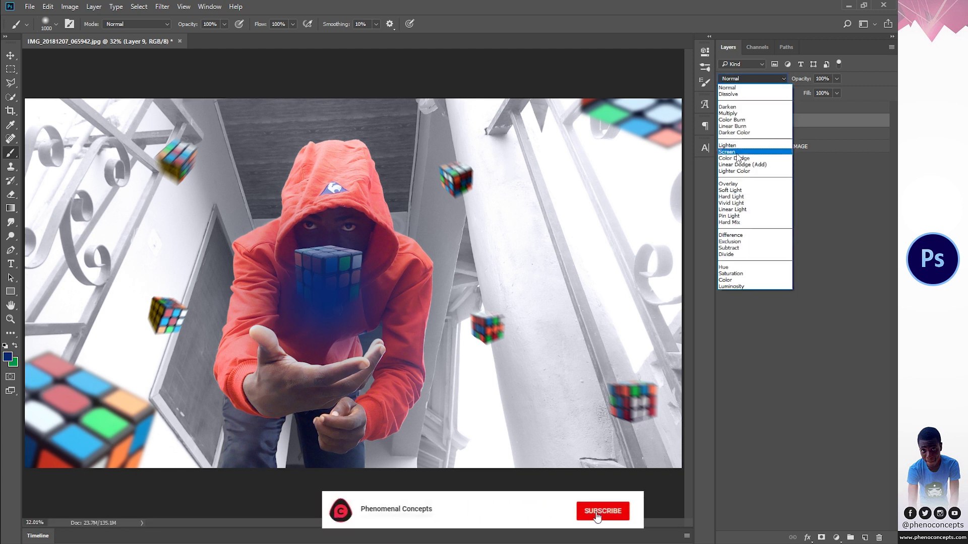
{"action": "left_click", "coordinate": [726, 152]}
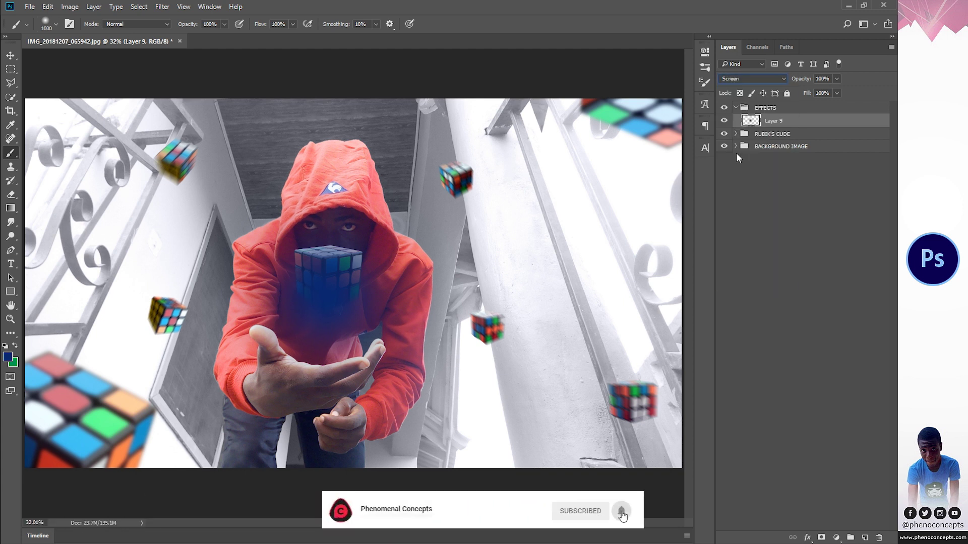
{"action": "key", "text": "v"}
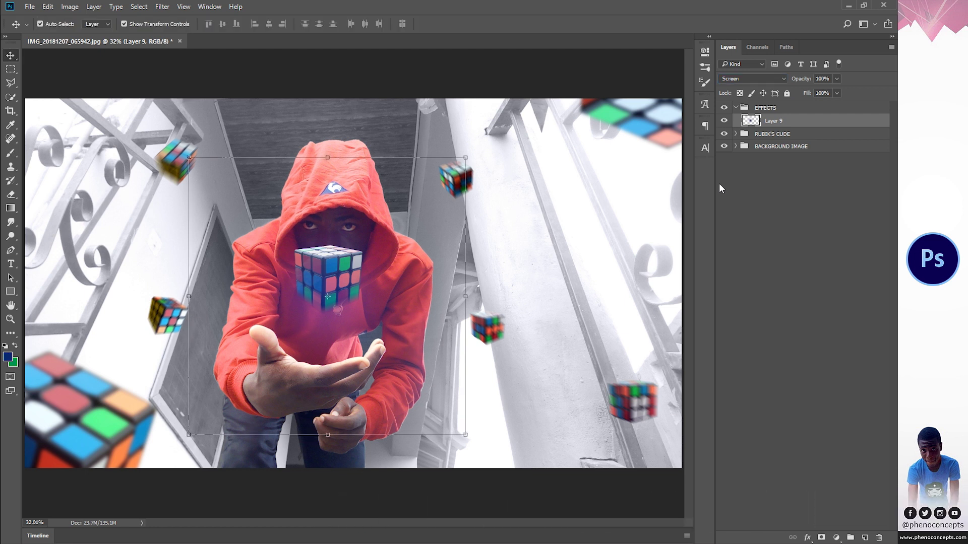
{"action": "left_click_drag", "start_coordinate": [338, 295], "coordinate": [348, 352]}
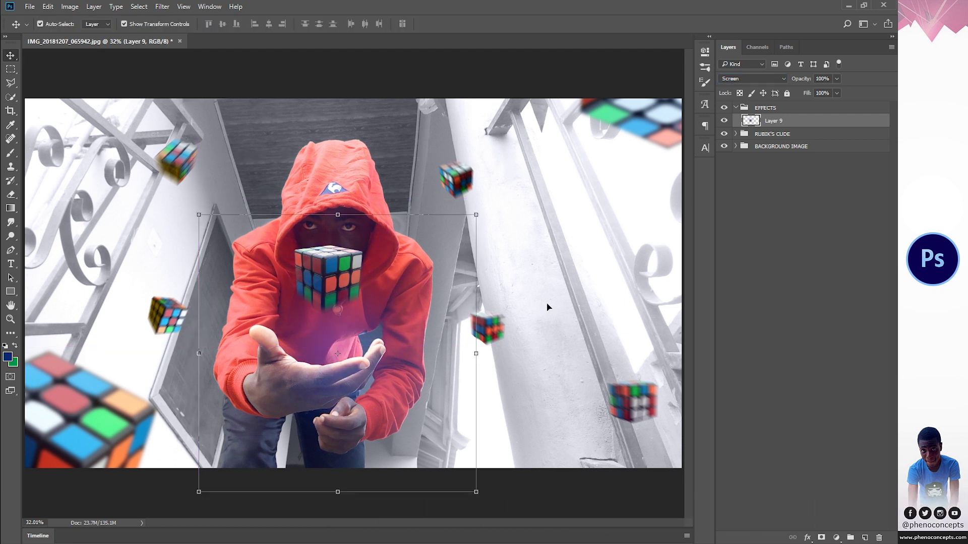
- Add a new layer above the blue glow in the EFFECTS group and set its blend mode to Screen
{"action": "left_click", "coordinate": [865, 537]}
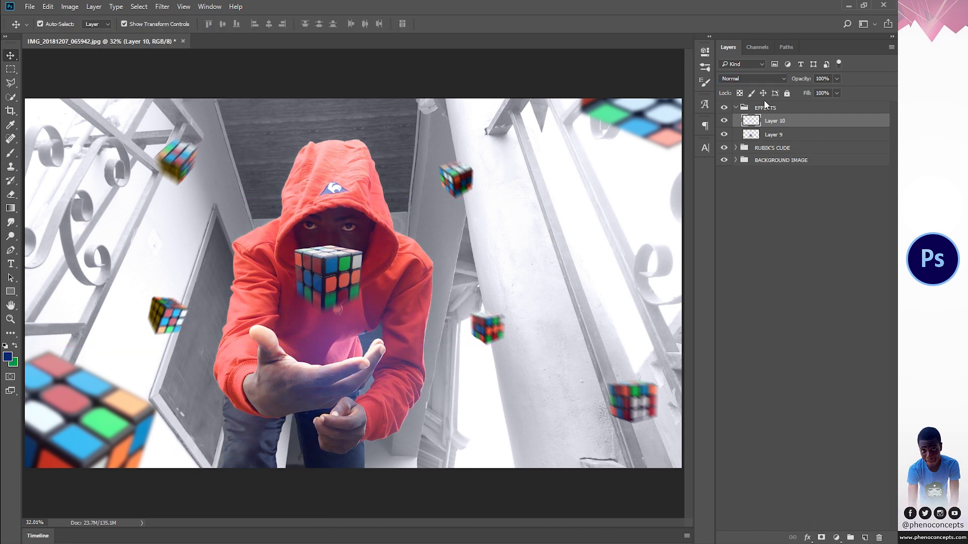
{"action": "left_click", "coordinate": [751, 79]}
{"action": "left_click", "coordinate": [740, 146]}
- Swap the foreground and background colours, and set the foreground colour to the orange #c97200
{"action": "left_click", "coordinate": [14, 346]}
{"action": "left_click", "coordinate": [7, 357]}
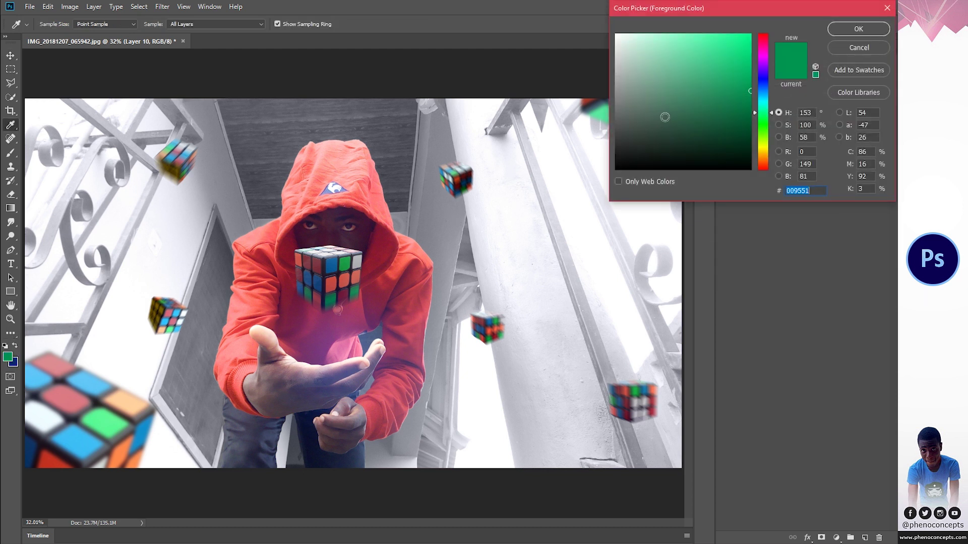
{"action": "left_click_drag", "start_coordinate": [764, 150], "coordinate": [764, 155]}
{"action": "left_click_drag", "start_coordinate": [739, 82], "coordinate": [751, 63]}
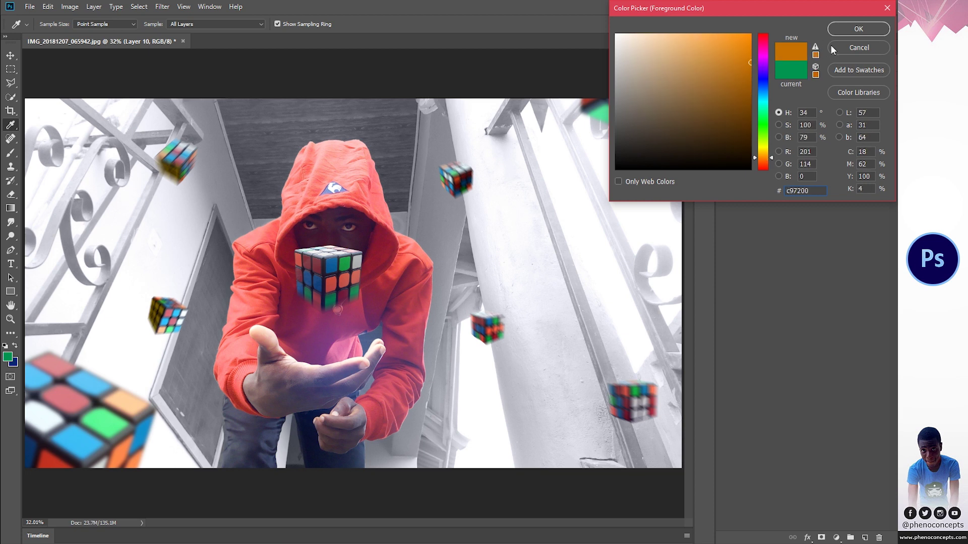
{"action": "left_click", "coordinate": [859, 29]}
- Dab a soft orange glow on the new Screen layer with the Brush tool and reposition it over the open palm
{"action": "key", "text": "b"}
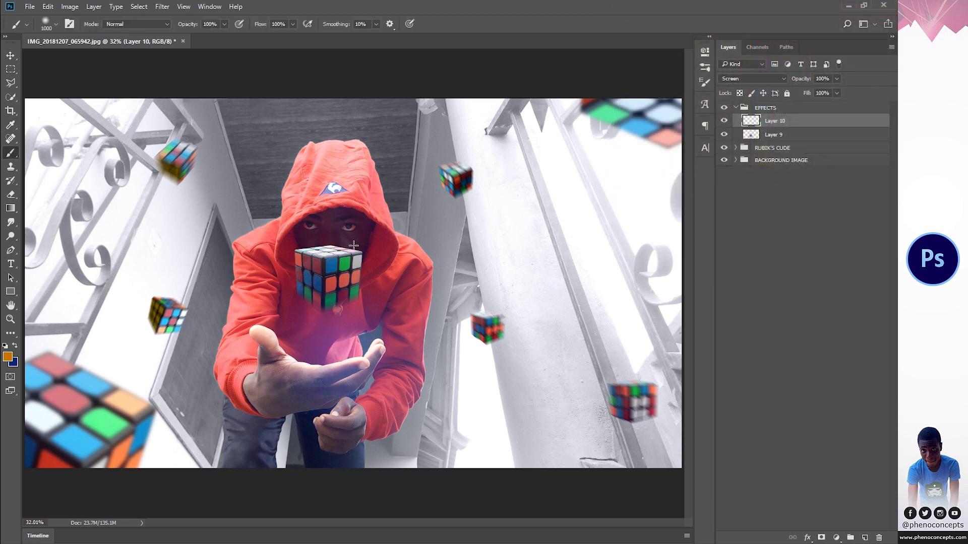
{"action": "left_click", "coordinate": [384, 223]}
{"action": "key", "text": "v"}
{"action": "left_click_drag", "start_coordinate": [391, 226], "coordinate": [438, 234]}
- Duplicate the blue glow layer, move the copy to the image's upper-left corner and enlarge it
{"action": "left_click", "coordinate": [772, 135]}
{"action": "left_click_drag", "start_coordinate": [535, 233], "coordinate": [75, 127]}
{"action": "left_click_drag", "start_coordinate": [207, 286], "coordinate": [95, 146]}
{"action": "left_click", "coordinate": [472, 24]}
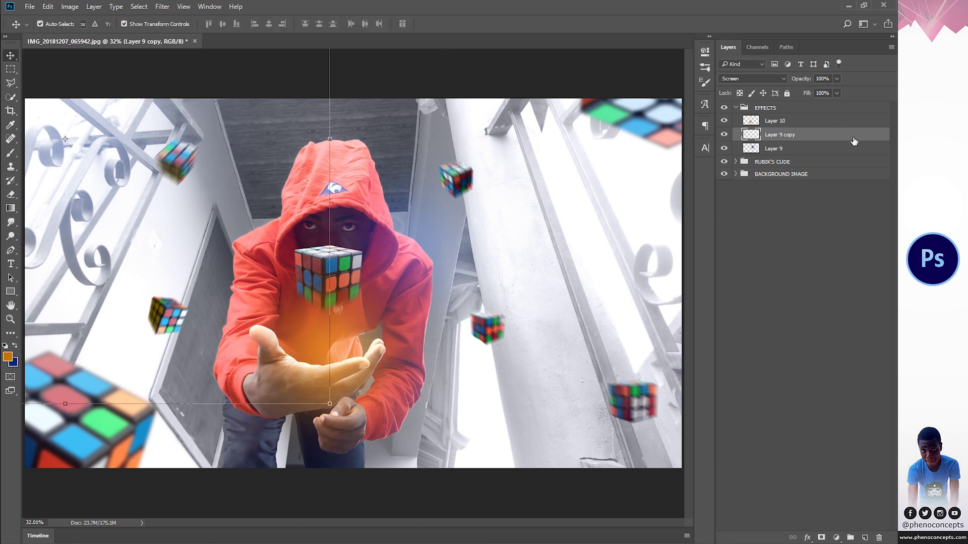
- Duplicate the orange glow layer, move the copy onto the cube in the image's lower-right corner and enlarge it
{"action": "left_click", "coordinate": [810, 123]}
{"action": "key", "text": "ctrl+j"}
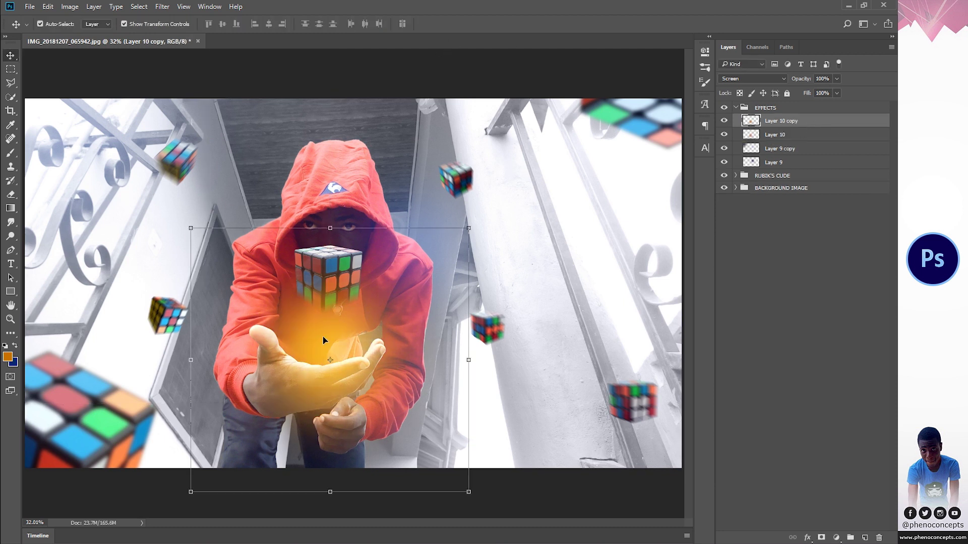
{"action": "left_click_drag", "start_coordinate": [324, 341], "coordinate": [631, 446]}
{"action": "key", "text": "ctrl+t"}
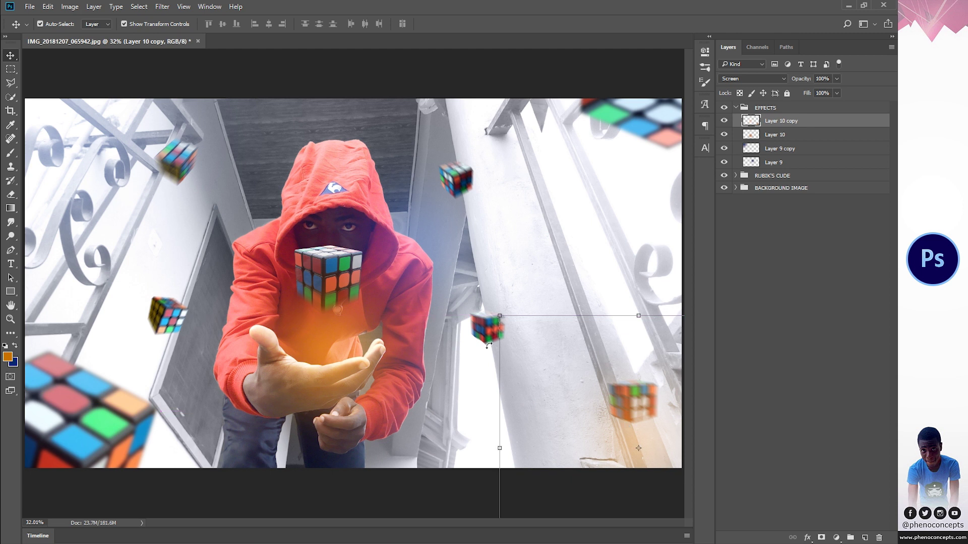
{"action": "left_click_drag", "start_coordinate": [502, 318], "coordinate": [378, 187]}
{"action": "left_click", "coordinate": [471, 24]}
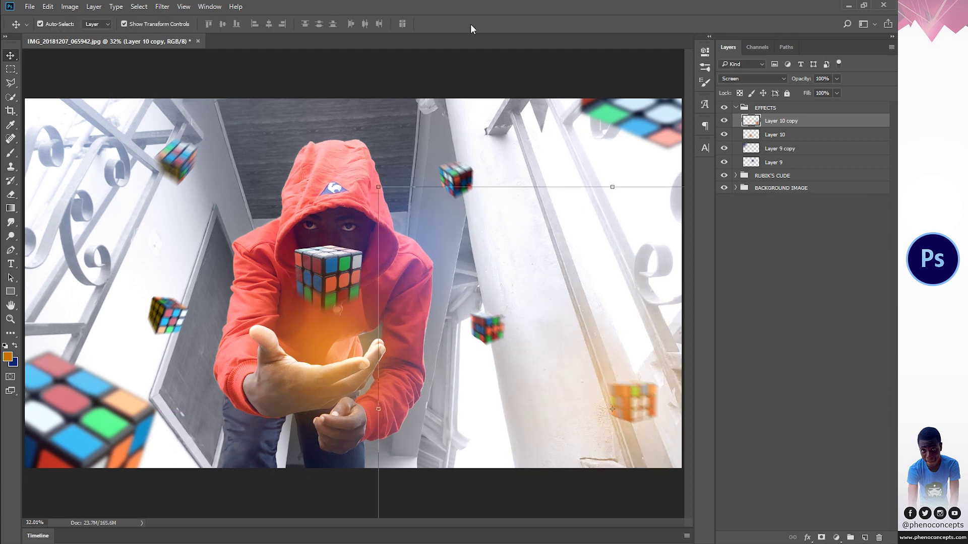
{"action": "left_click", "coordinate": [807, 300]}
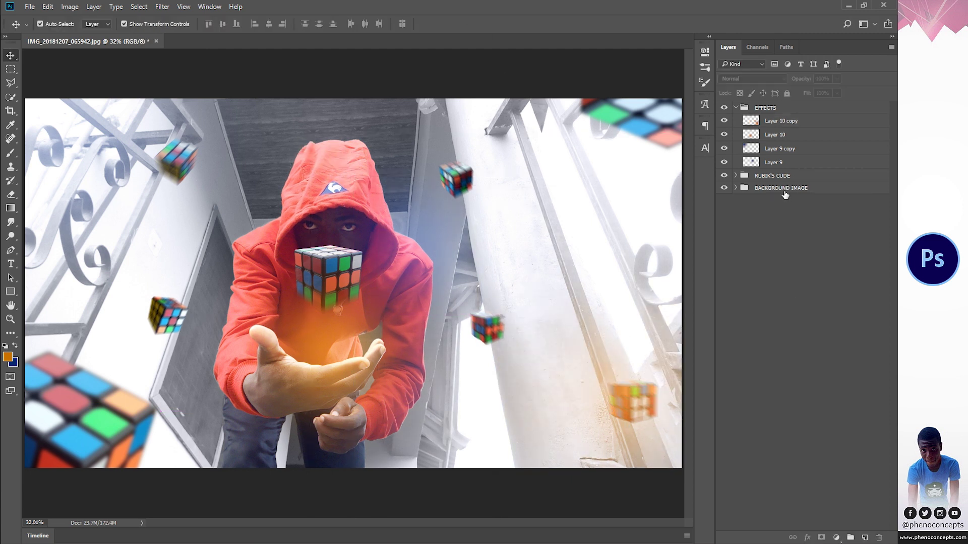
- Scale down the original orange glow slightly and reposition it over the open palm
{"action": "left_click", "coordinate": [760, 136]}
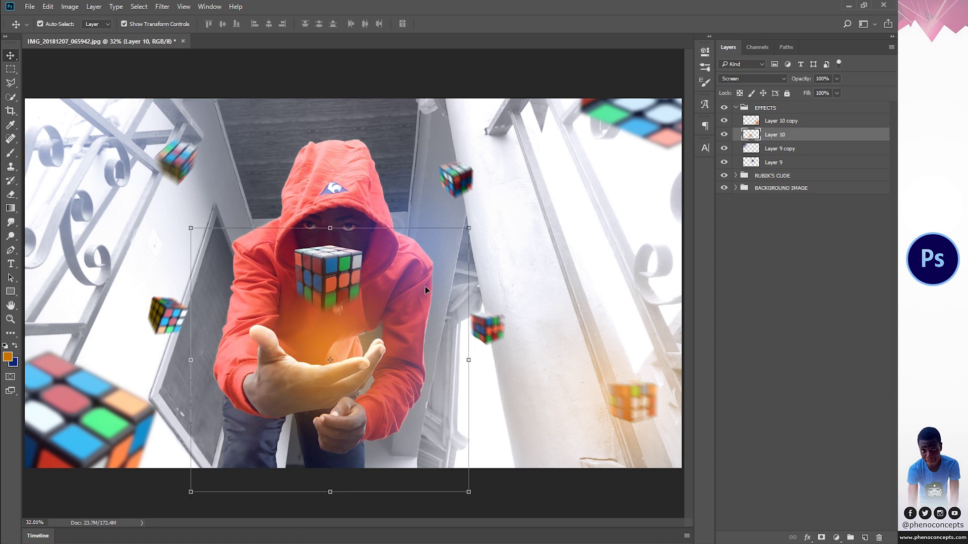
{"action": "left_click_drag", "start_coordinate": [470, 229], "coordinate": [446, 248]}
{"action": "left_click_drag", "start_coordinate": [355, 330], "coordinate": [342, 353]}
{"action": "left_click_drag", "start_coordinate": [432, 250], "coordinate": [447, 237]}
{"action": "left_click", "coordinate": [472, 23]}
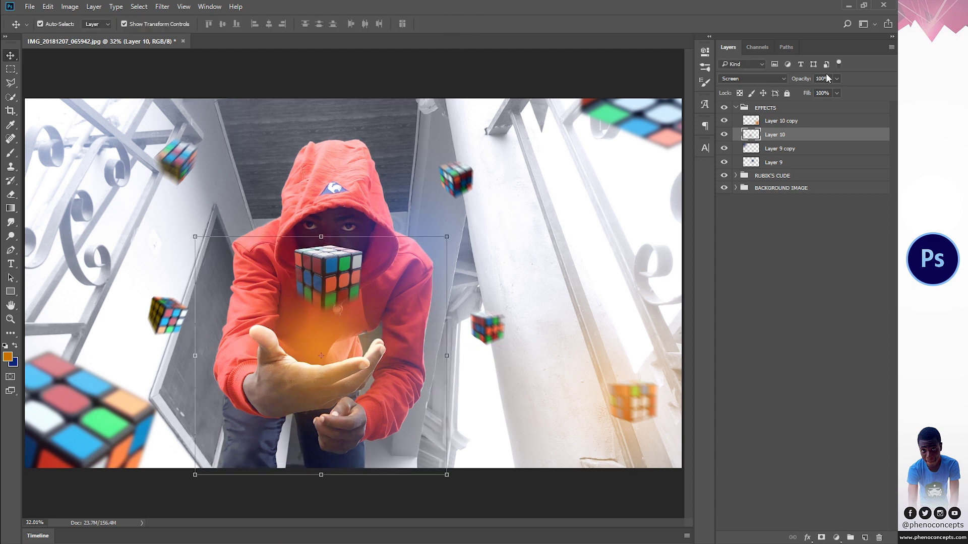
- Set the opacity of the orange glow layer over the palm to 50%
{"action": "key", "text": "BackSpace"}
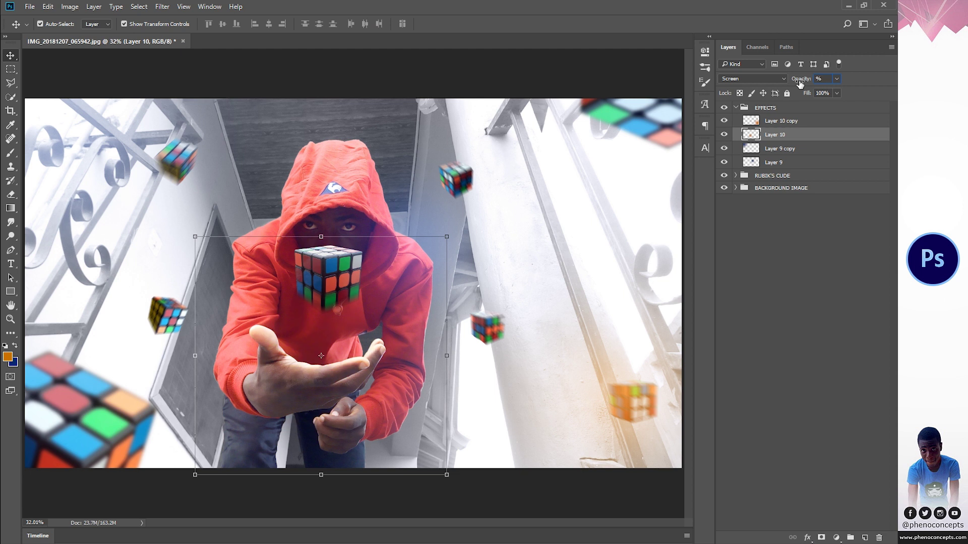
{"action": "type", "text": "50"}
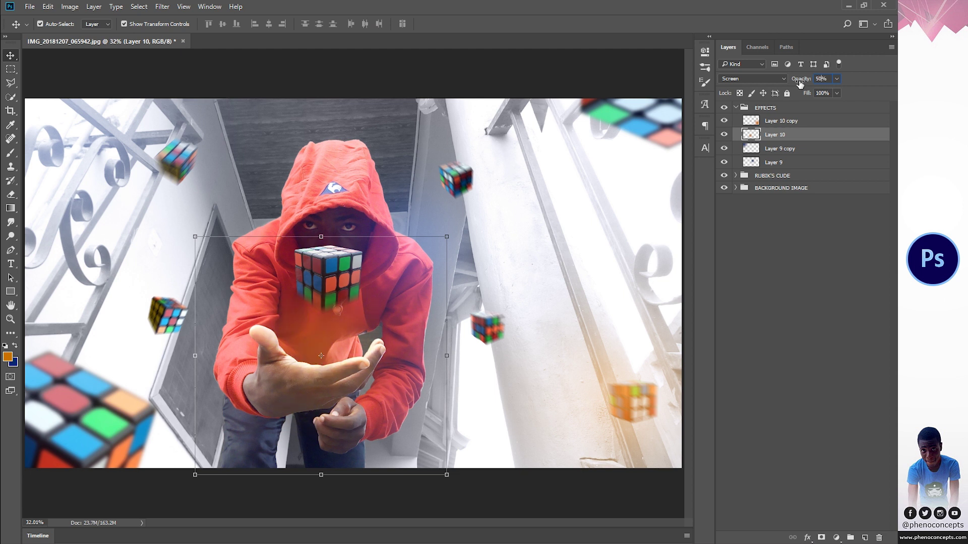
{"action": "left_click", "coordinate": [823, 332]}
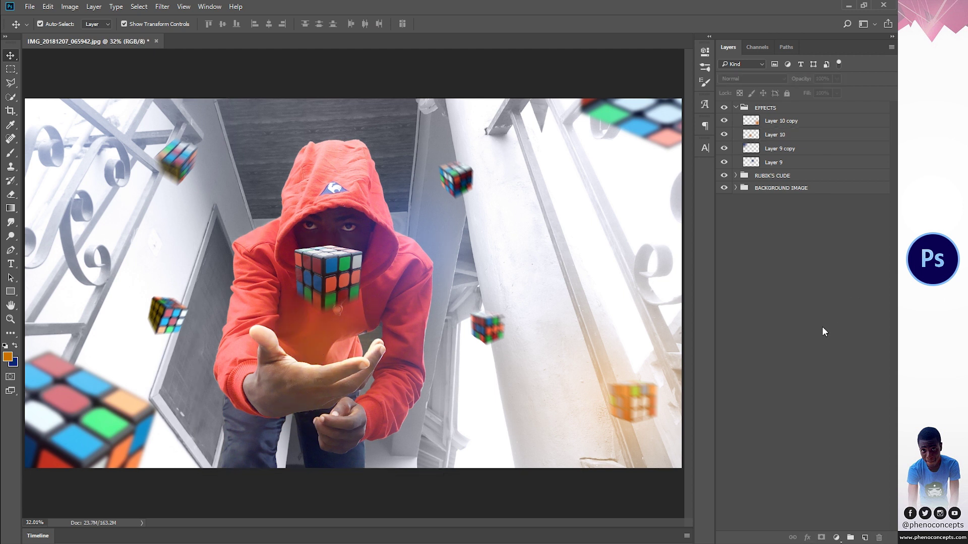
- Group the four glow layers inside the EFFECTS group and name the new group SCREEN
{"action": "left_click", "coordinate": [782, 166]}
{"action": "left_click", "coordinate": [799, 121], "text": "shift"}
{"action": "key", "text": "ctrl+g"}
{"action": "double_click", "coordinate": [772, 121]}
{"action": "type", "text": "SCREEN"}
{"action": "key", "text": "Return"}
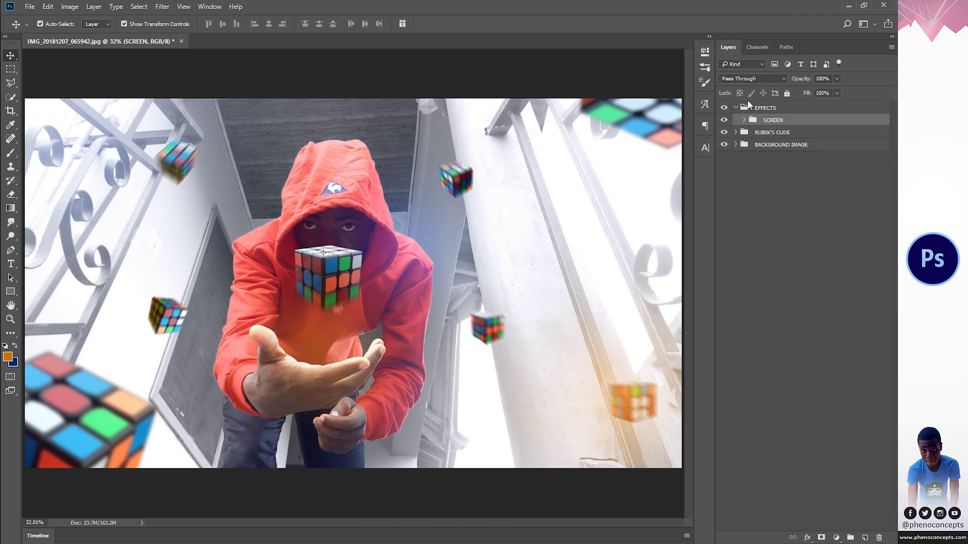
{"action": "left_click", "coordinate": [771, 228]}
- Start a Gradient fill layer above the SCREEN group and choose the Foreground to Background preset
{"action": "left_click", "coordinate": [773, 121]}
{"action": "left_click", "coordinate": [836, 538]}
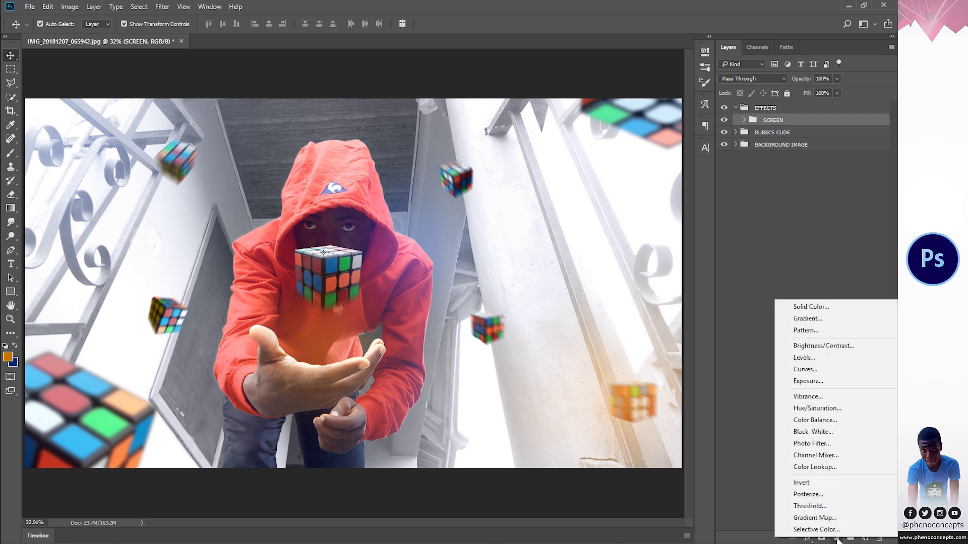
{"action": "left_click", "coordinate": [821, 319]}
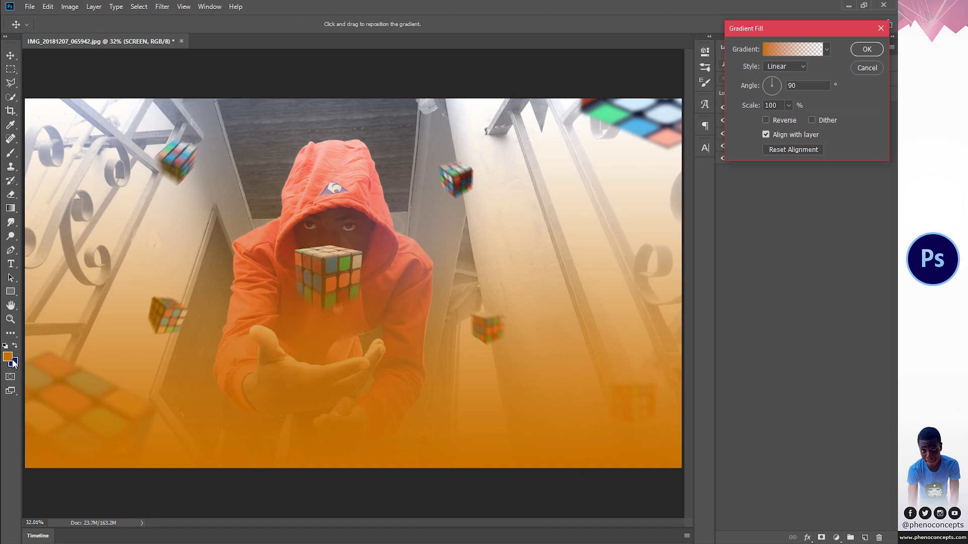
{"action": "left_click", "coordinate": [779, 53]}
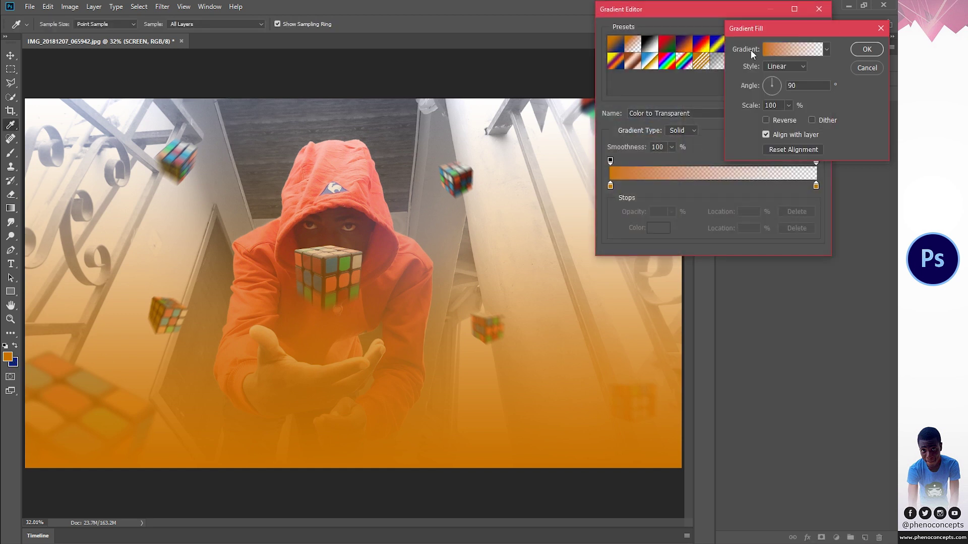
{"action": "left_click", "coordinate": [616, 46]}
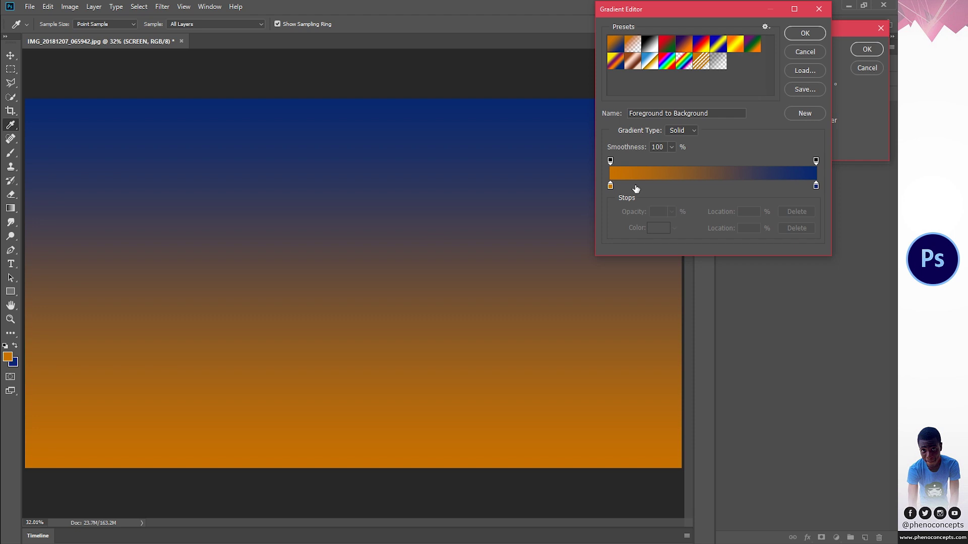
- Darken the gradient's orange stop to deep brown and its blue stop to very dark navy
{"action": "double_click", "coordinate": [610, 186]}
{"action": "left_click_drag", "start_coordinate": [708, 86], "coordinate": [749, 132]}
{"action": "left_click", "coordinate": [861, 31]}
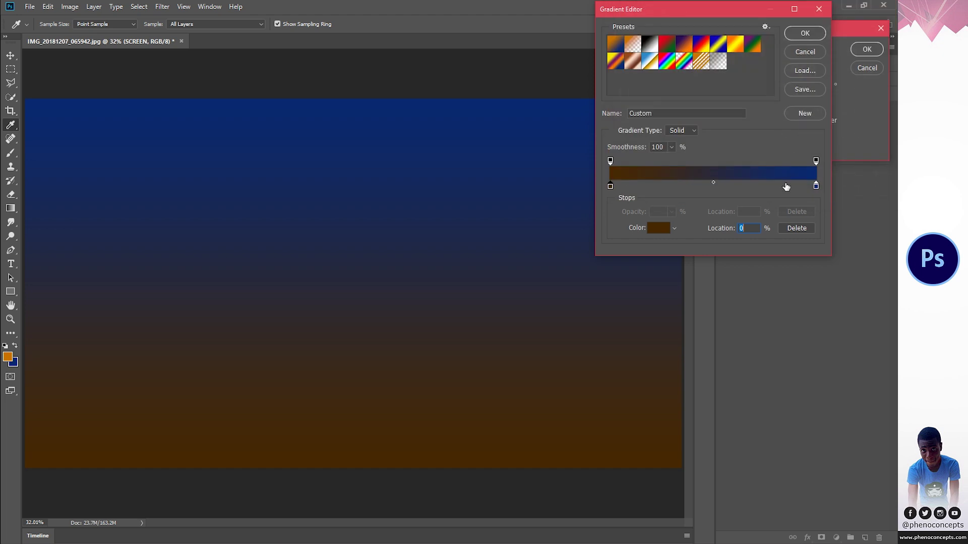
{"action": "double_click", "coordinate": [816, 187]}
{"action": "left_click_drag", "start_coordinate": [749, 126], "coordinate": [744, 146]}
{"action": "left_click", "coordinate": [847, 31]}
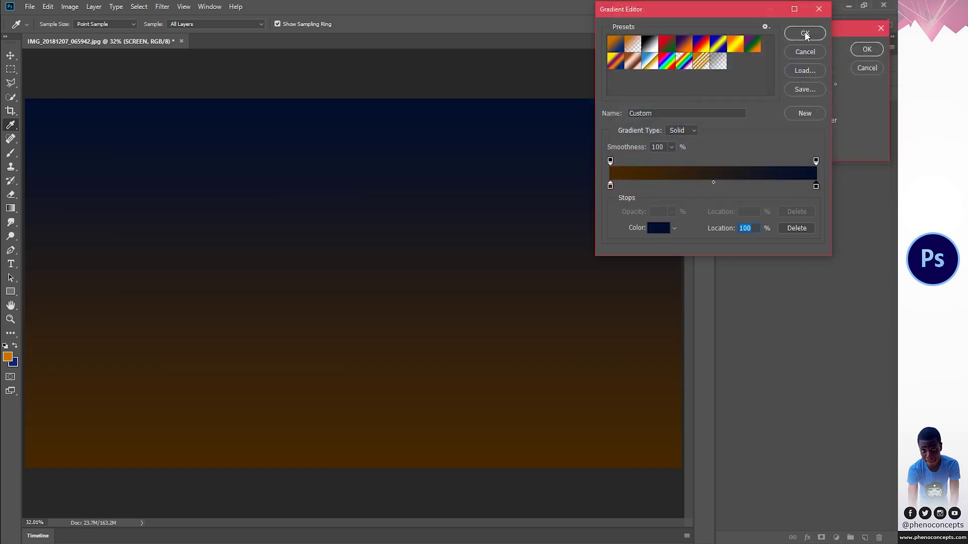
{"action": "left_click", "coordinate": [805, 34]}
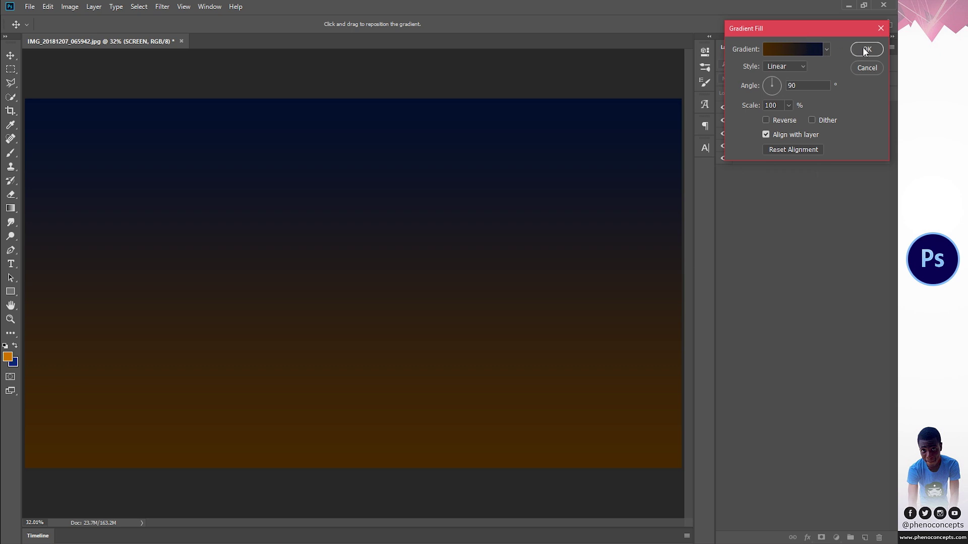
- Shift the gradient slightly downward on the canvas, reverse its direction and apply the fill
{"action": "left_click_drag", "start_coordinate": [393, 249], "coordinate": [399, 276]}
{"action": "left_click", "coordinate": [766, 120]}
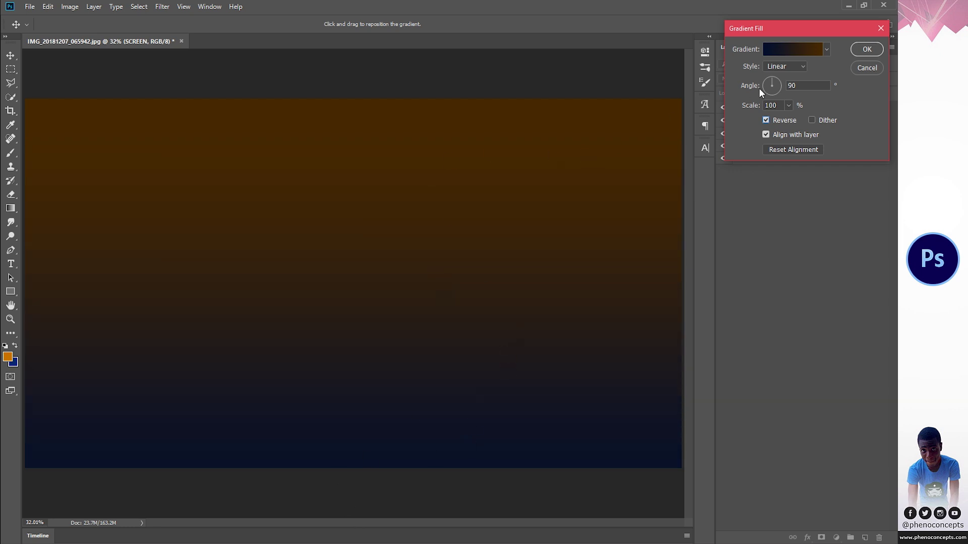
{"action": "left_click", "coordinate": [867, 49]}
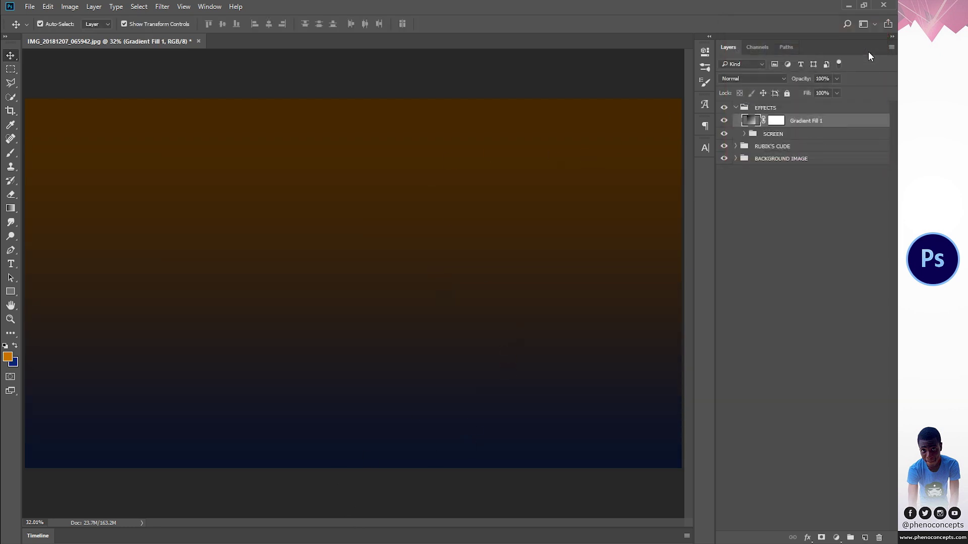
- Set the gradient fill layer's blend mode to Screen and its opacity to 50%
{"action": "left_click", "coordinate": [753, 81]}
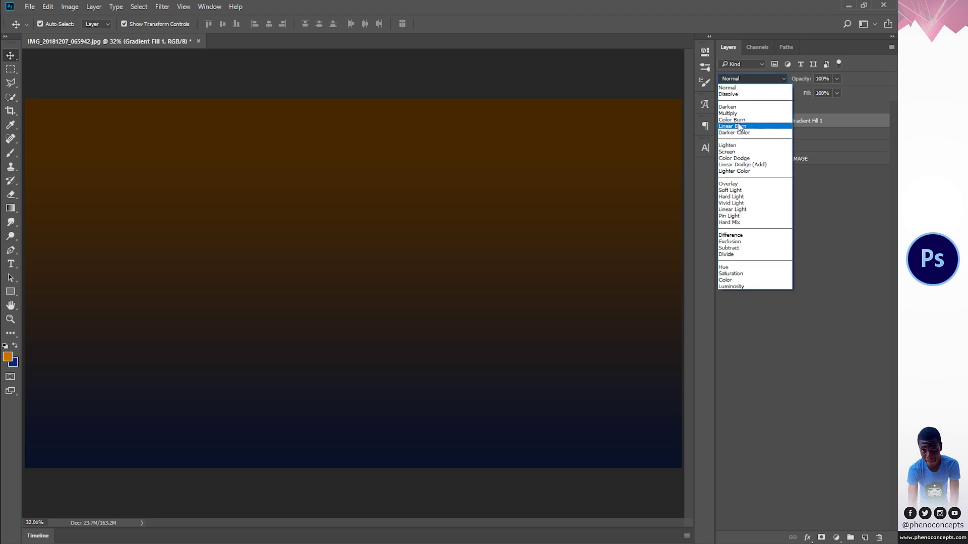
{"action": "left_click", "coordinate": [738, 151]}
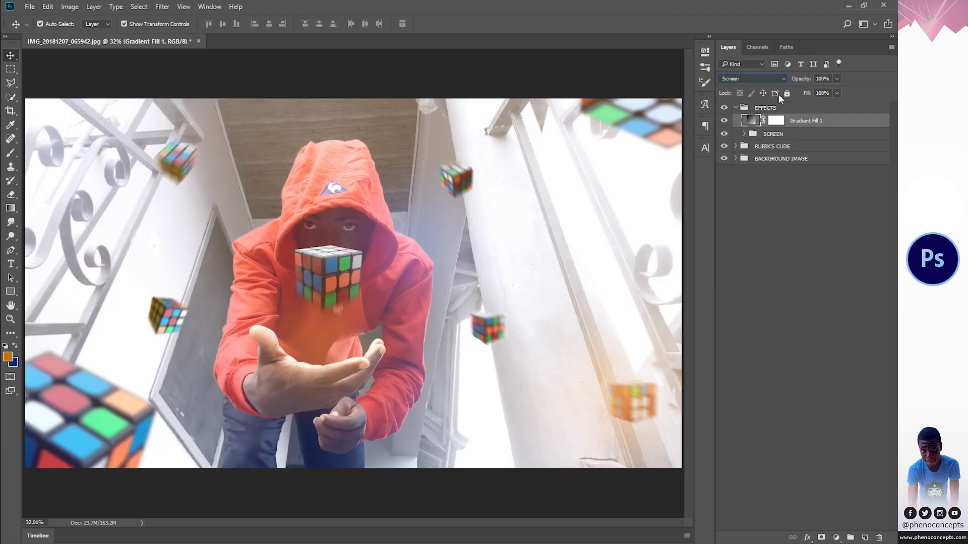
{"action": "left_click_drag", "start_coordinate": [805, 76], "coordinate": [858, 86]}
{"action": "type", "text": "50"}
{"action": "key", "text": "Return"}
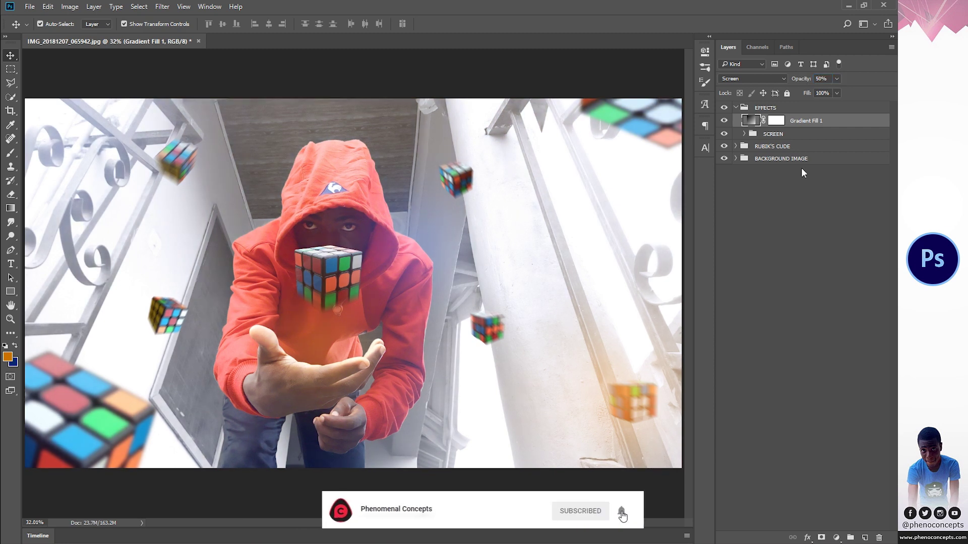
- Add a Curves adjustment at the top of the EFFECTS group with a gentle S-curve, lowering the shadows and raising the highlights
{"action": "left_click", "coordinate": [788, 268]}
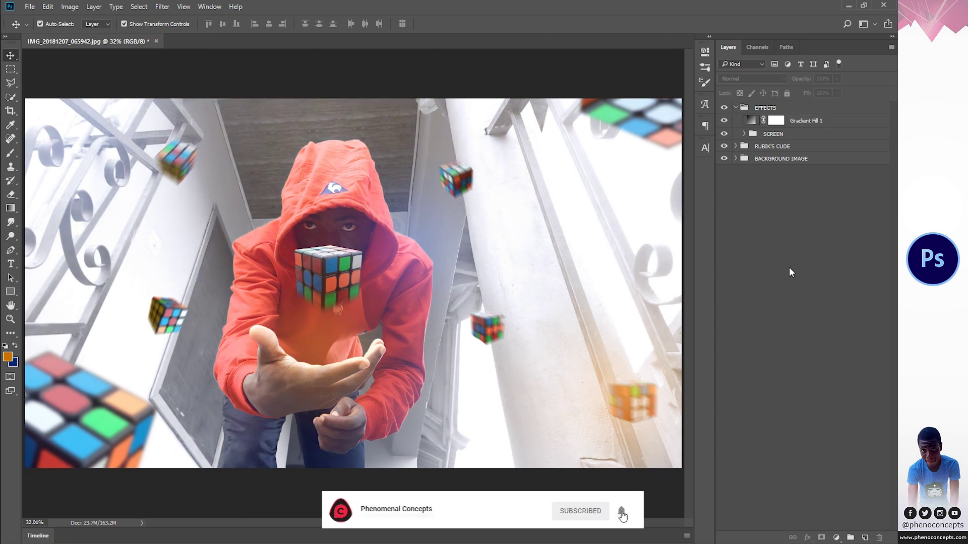
{"action": "left_click", "coordinate": [836, 537]}
{"action": "left_click", "coordinate": [820, 374]}
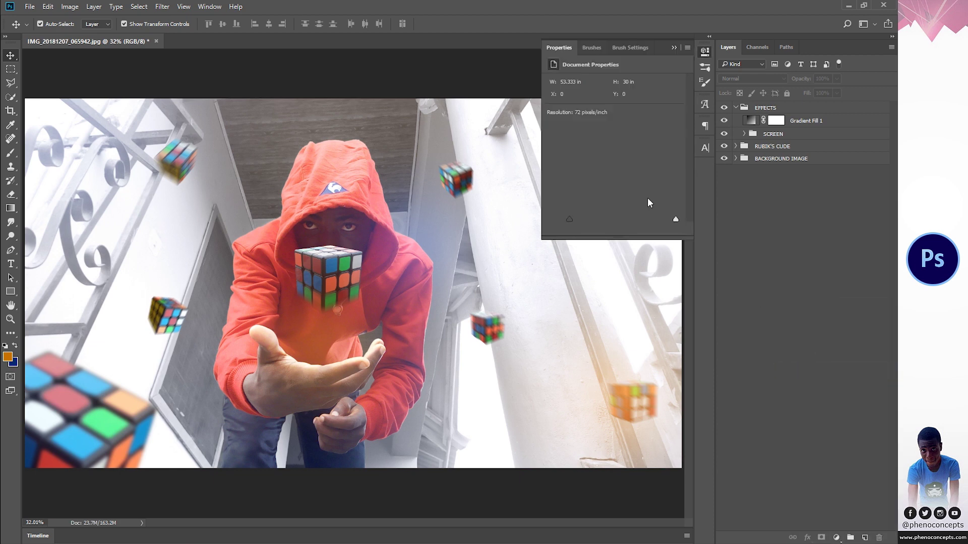
{"action": "left_click_drag", "start_coordinate": [600, 176], "coordinate": [608, 187]}
{"action": "left_click_drag", "start_coordinate": [650, 137], "coordinate": [647, 134]}
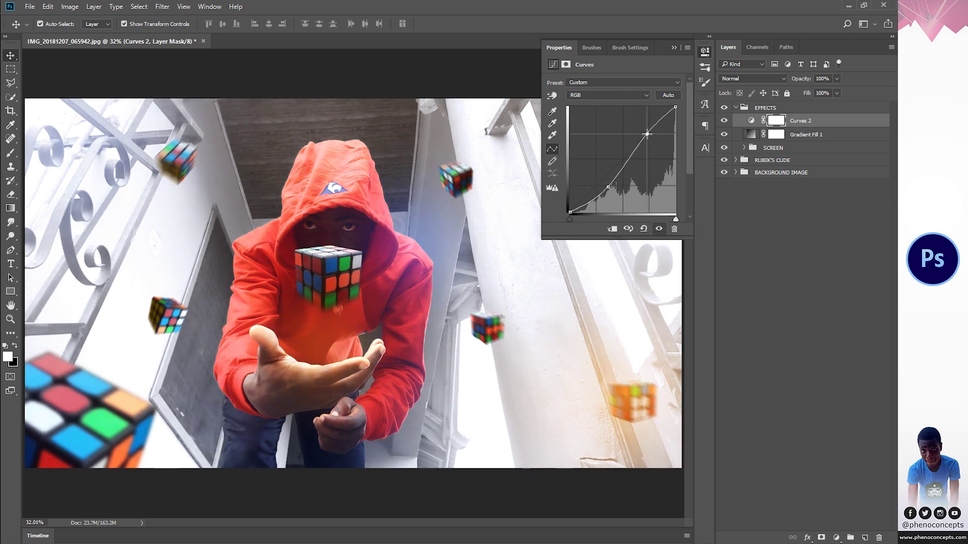
{"action": "left_click_drag", "start_coordinate": [610, 187], "coordinate": [605, 188]}
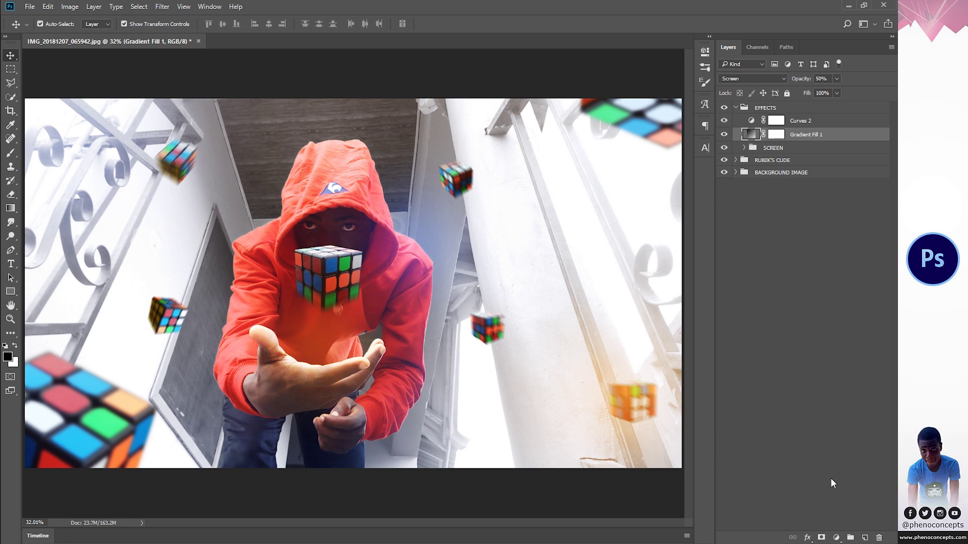
- Add a linear black-to-transparent Gradient fill layer directly below the Curves layer, shifted down to shade only the image's lower edge, at 50% opacity
{"action": "left_click", "coordinate": [837, 538]}
{"action": "left_click", "coordinate": [809, 317]}
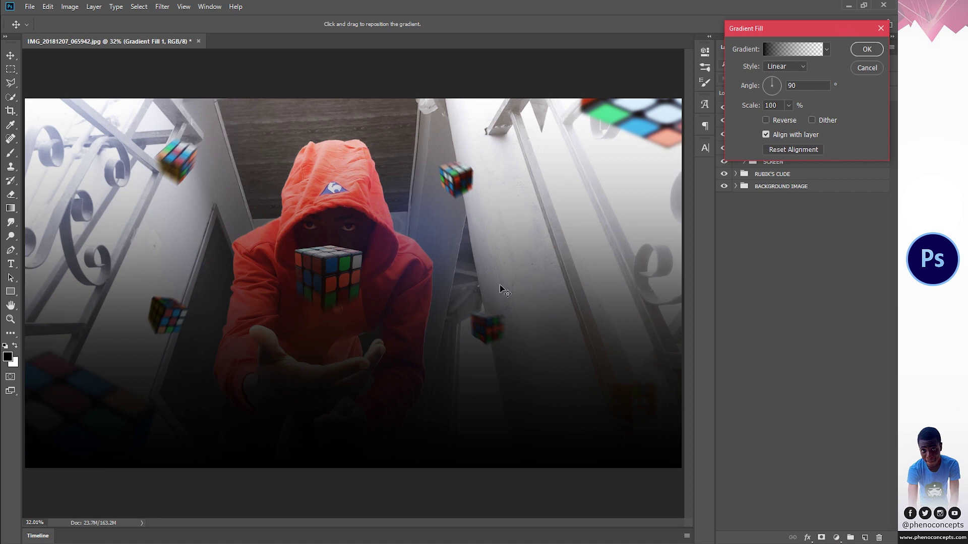
{"action": "left_click_drag", "start_coordinate": [356, 304], "coordinate": [380, 422]}
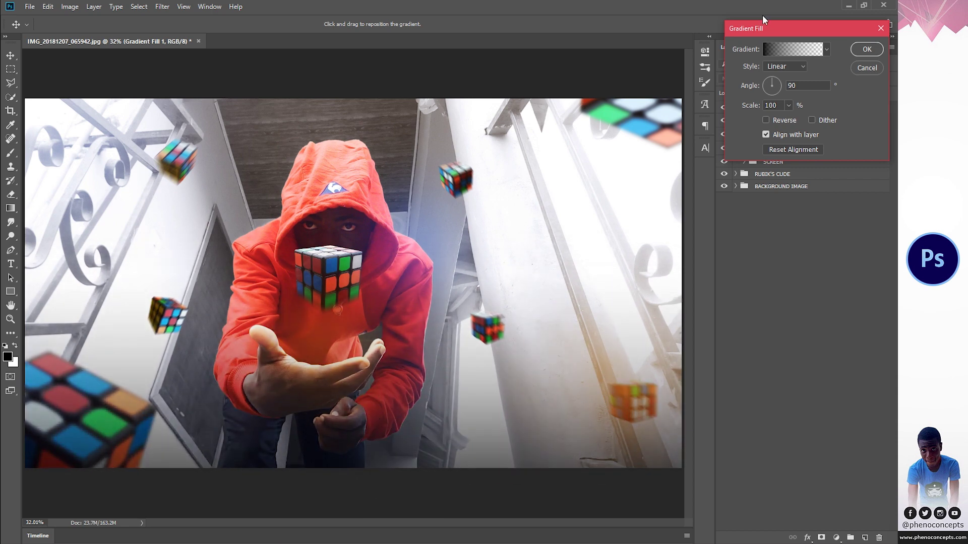
{"action": "left_click", "coordinate": [867, 49]}
{"action": "left_click", "coordinate": [822, 78]}
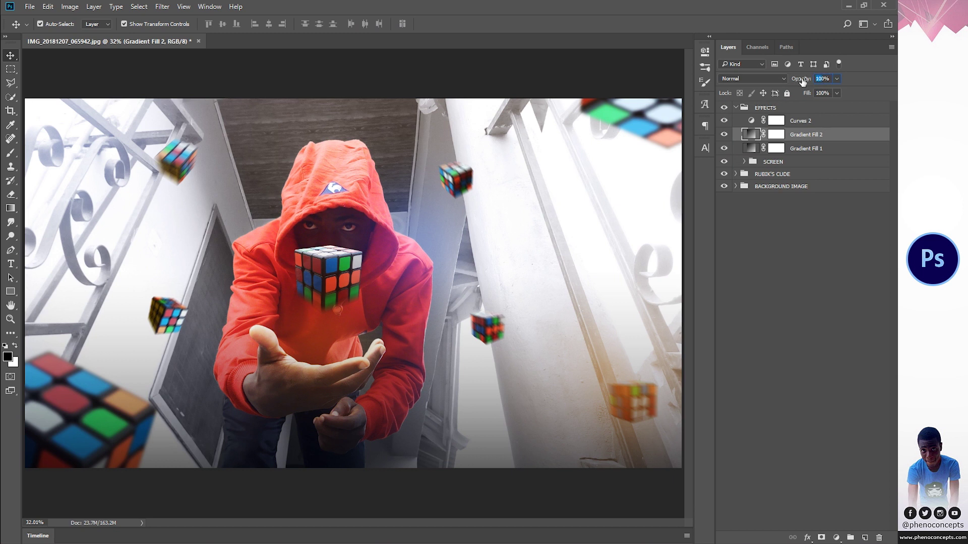
{"action": "type", "text": "50"}
{"action": "key", "text": "Return"}
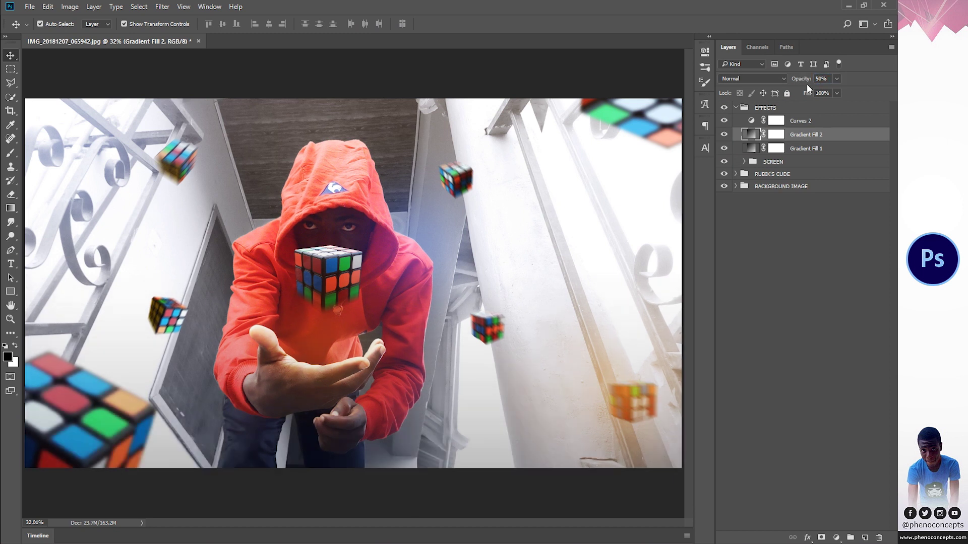
- Add a reversed radial black-to-transparent Gradient fill layer at 1000% scale as a vignette, and compare the image with and without it
{"action": "left_click", "coordinate": [837, 537]}
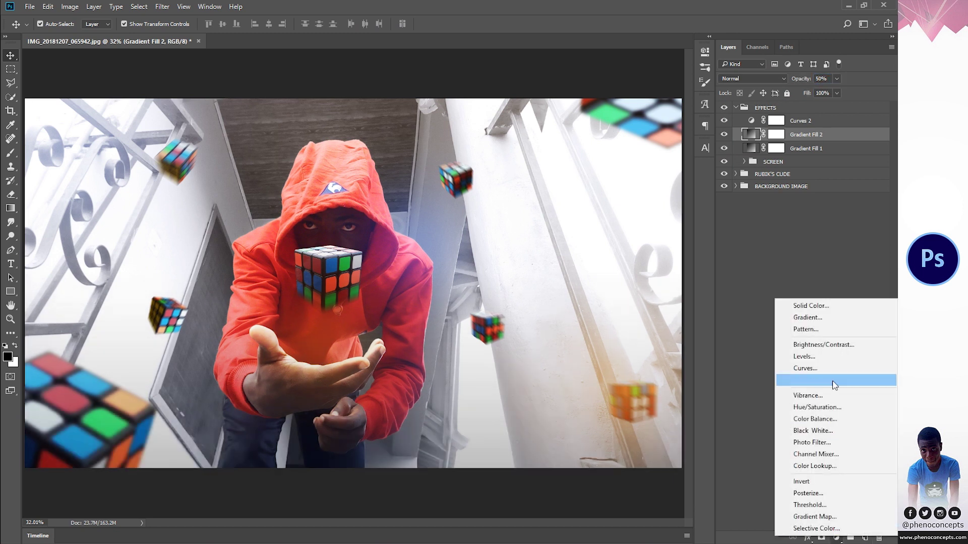
{"action": "left_click", "coordinate": [832, 313]}
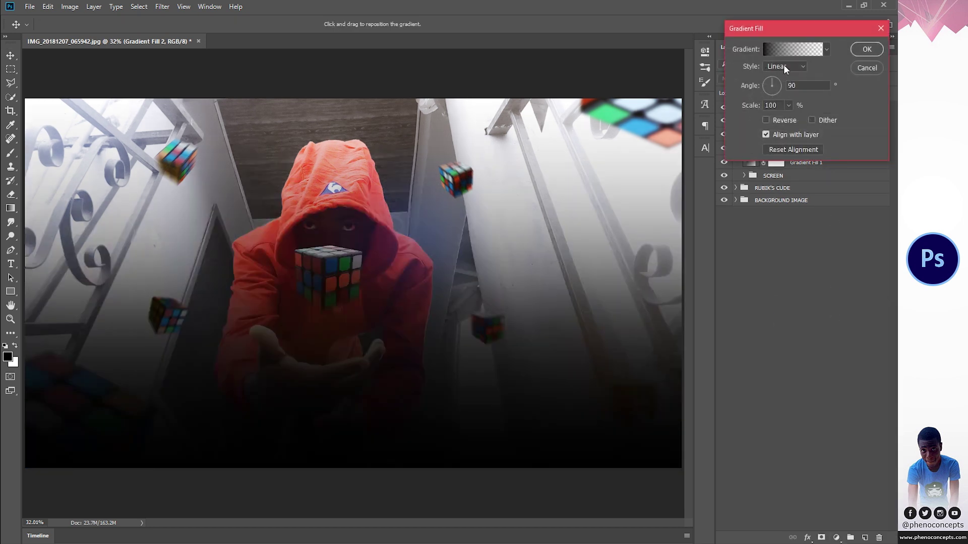
{"action": "left_click", "coordinate": [783, 66]}
{"action": "left_click", "coordinate": [781, 83]}
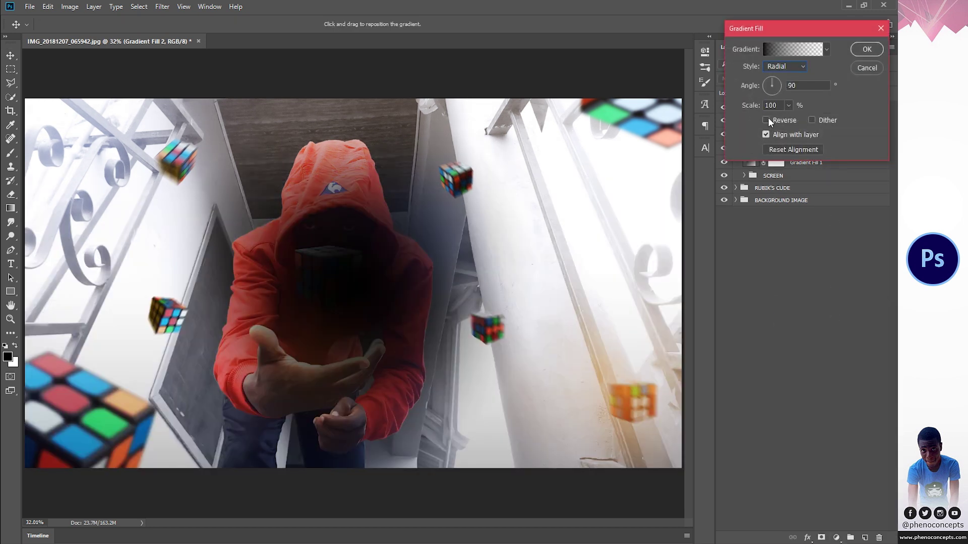
{"action": "left_click", "coordinate": [767, 120]}
{"action": "left_click", "coordinate": [788, 105]}
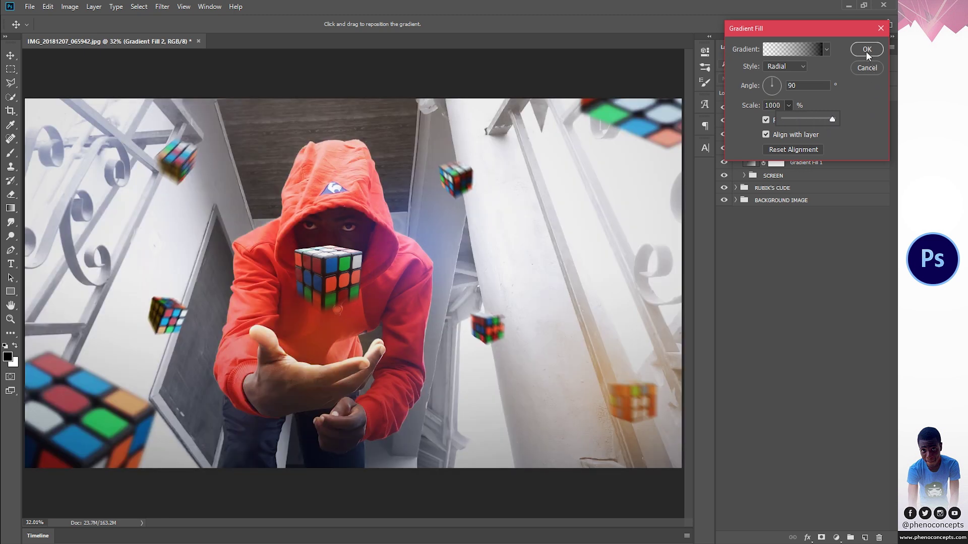
{"action": "left_click", "coordinate": [866, 49]}
{"action": "left_click", "coordinate": [725, 135]}
{"action": "left_click", "coordinate": [725, 135]}
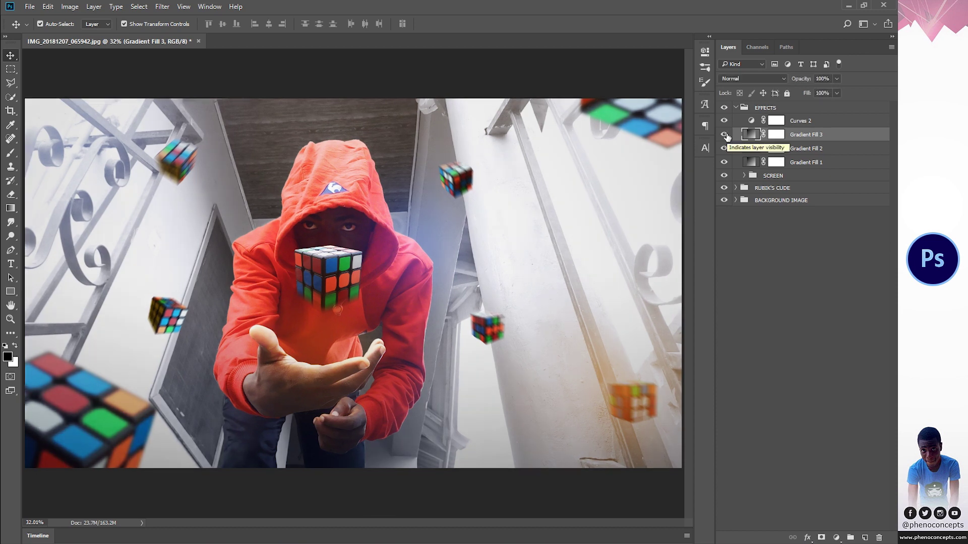
{"action": "left_click", "coordinate": [724, 135]}
{"action": "left_click", "coordinate": [725, 135]}
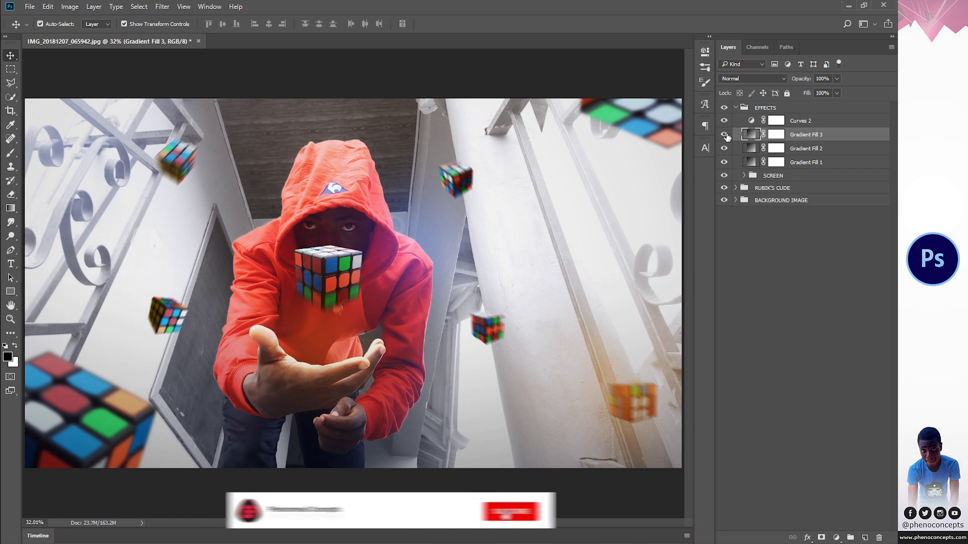